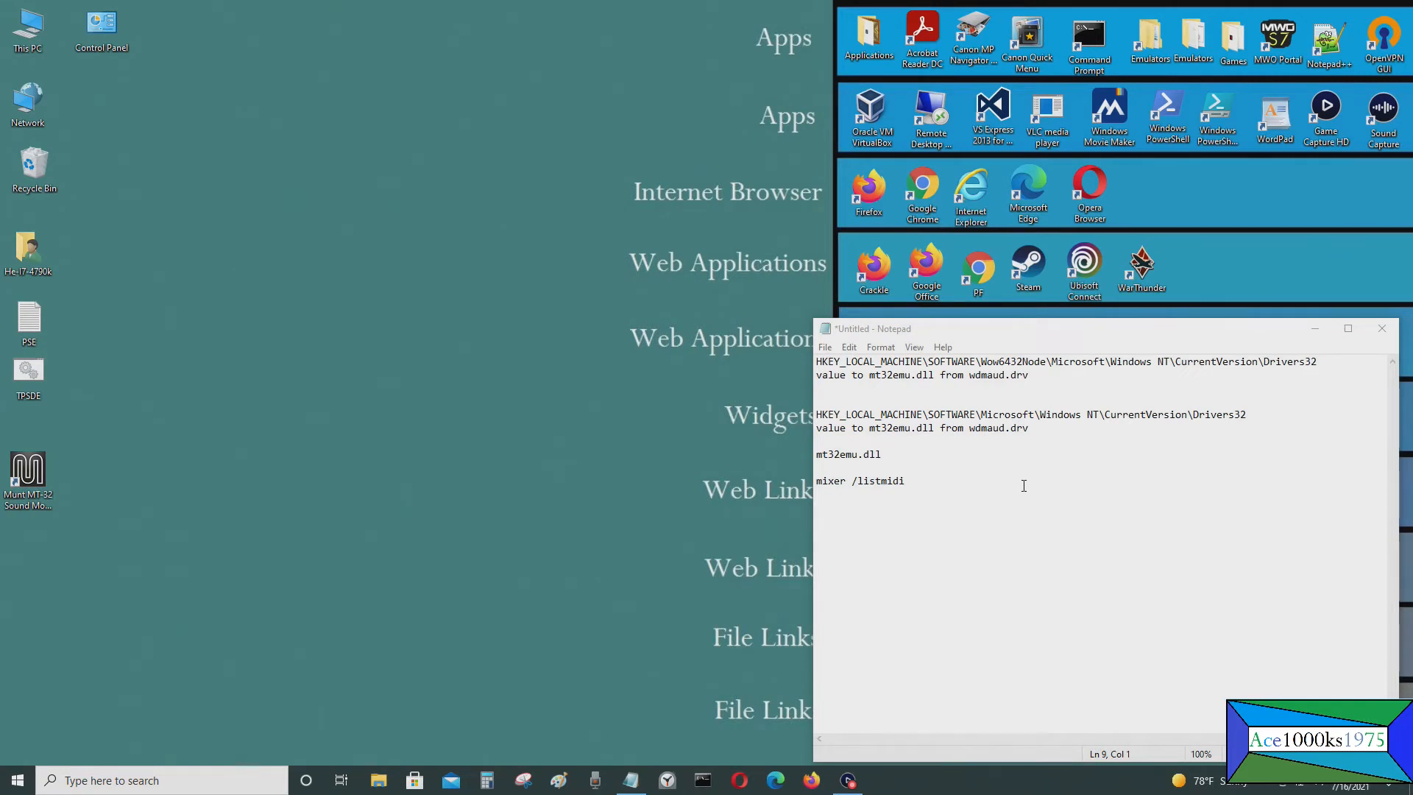
click(1006, 492)
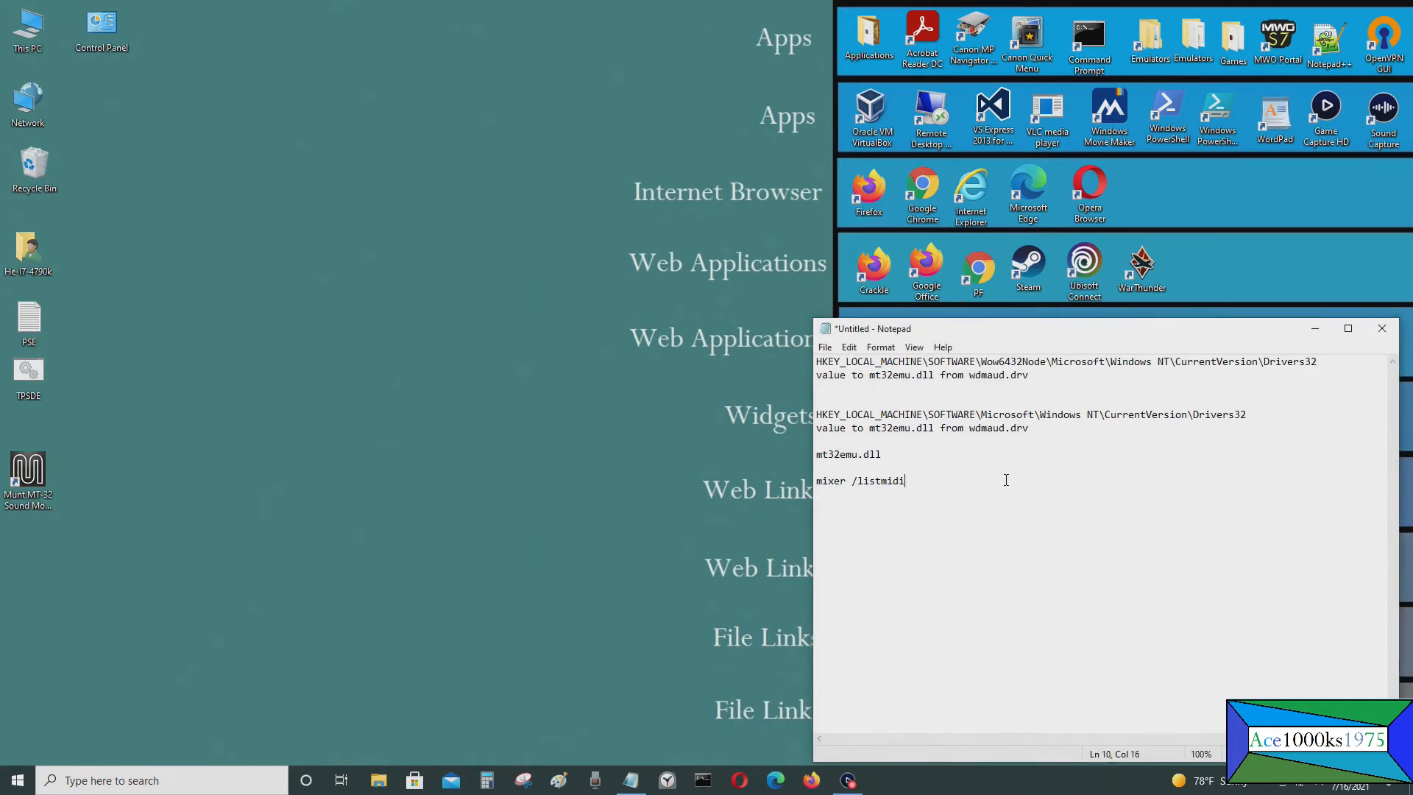
click(148, 790)
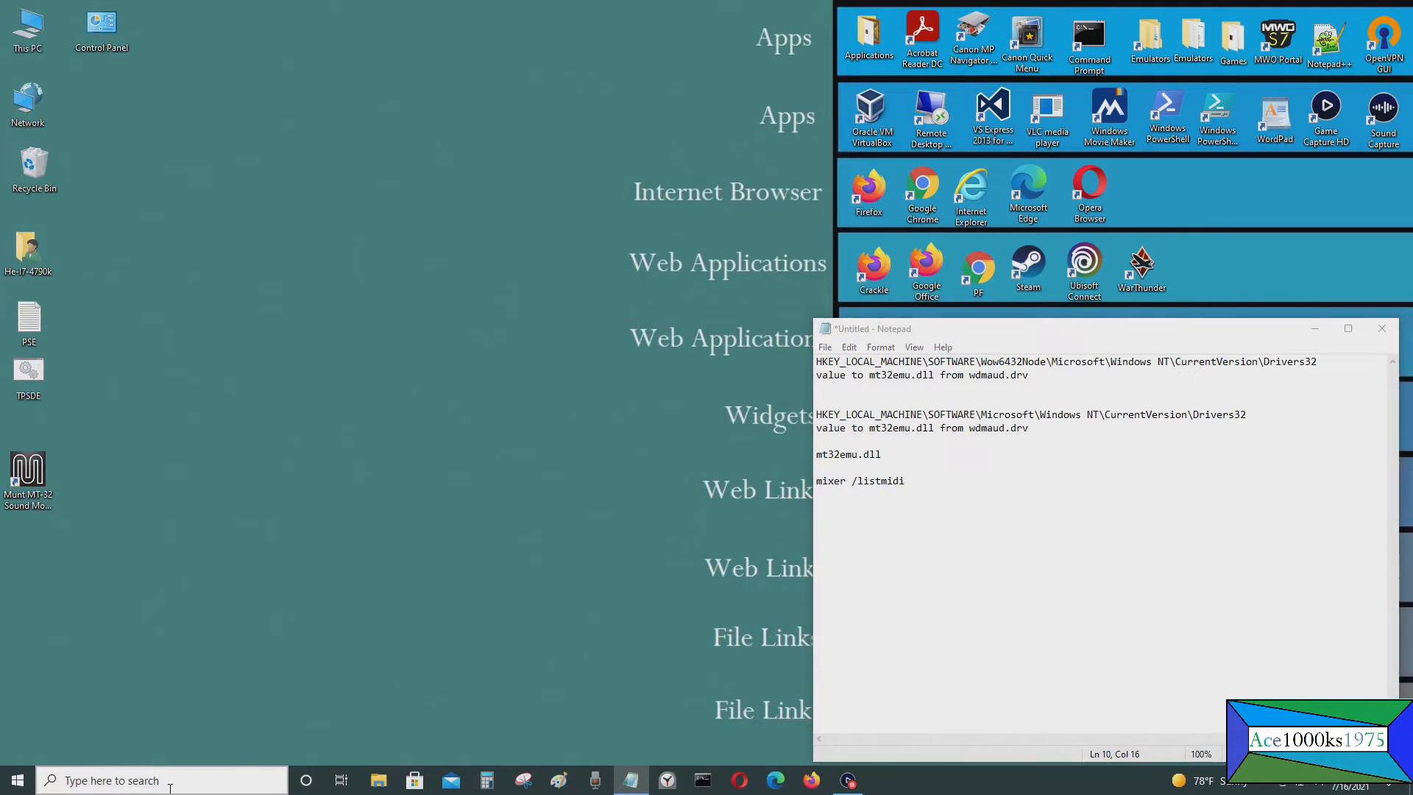
click(536, 128)
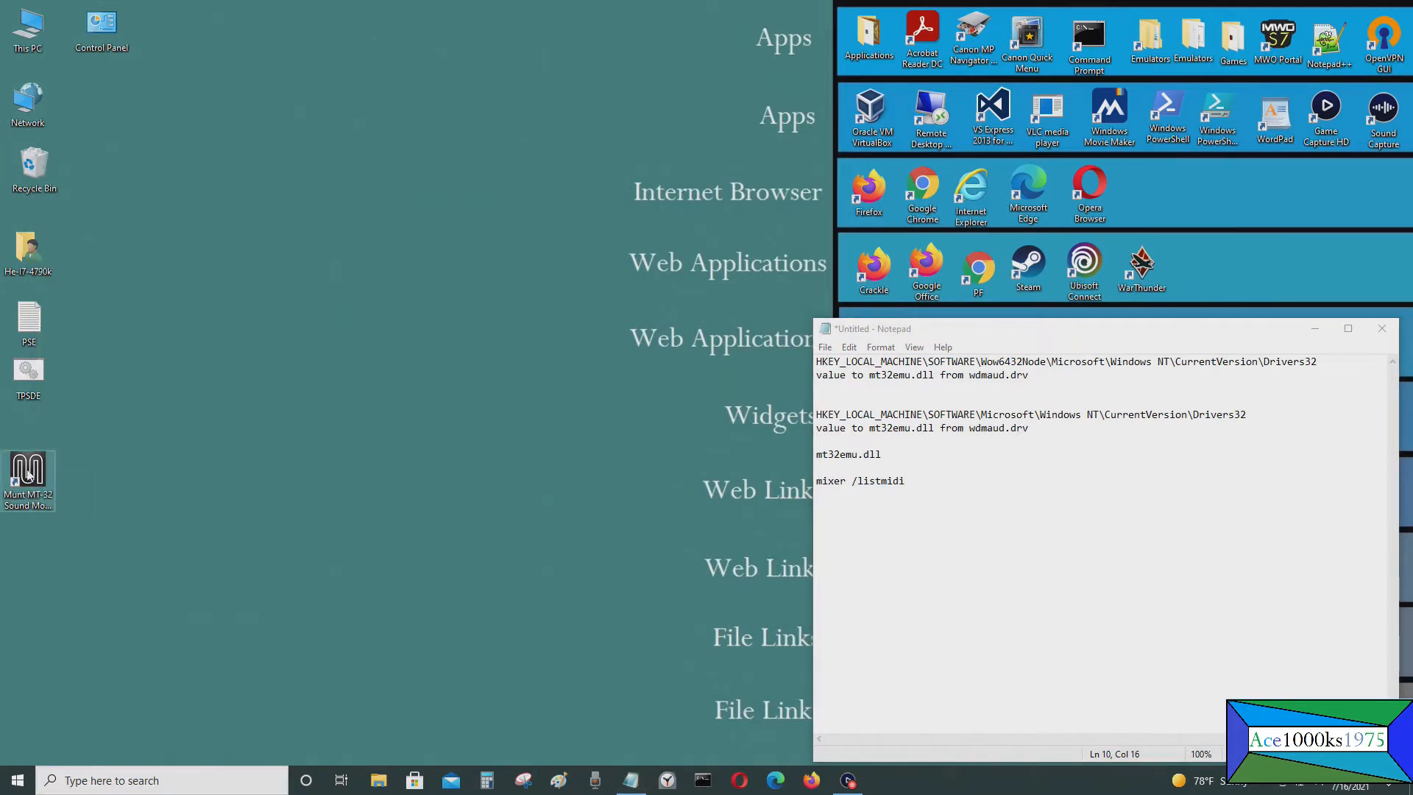
Launch the Munt MT-32 sound module emulator and minimize its window so it keeps running.
click(29, 495)
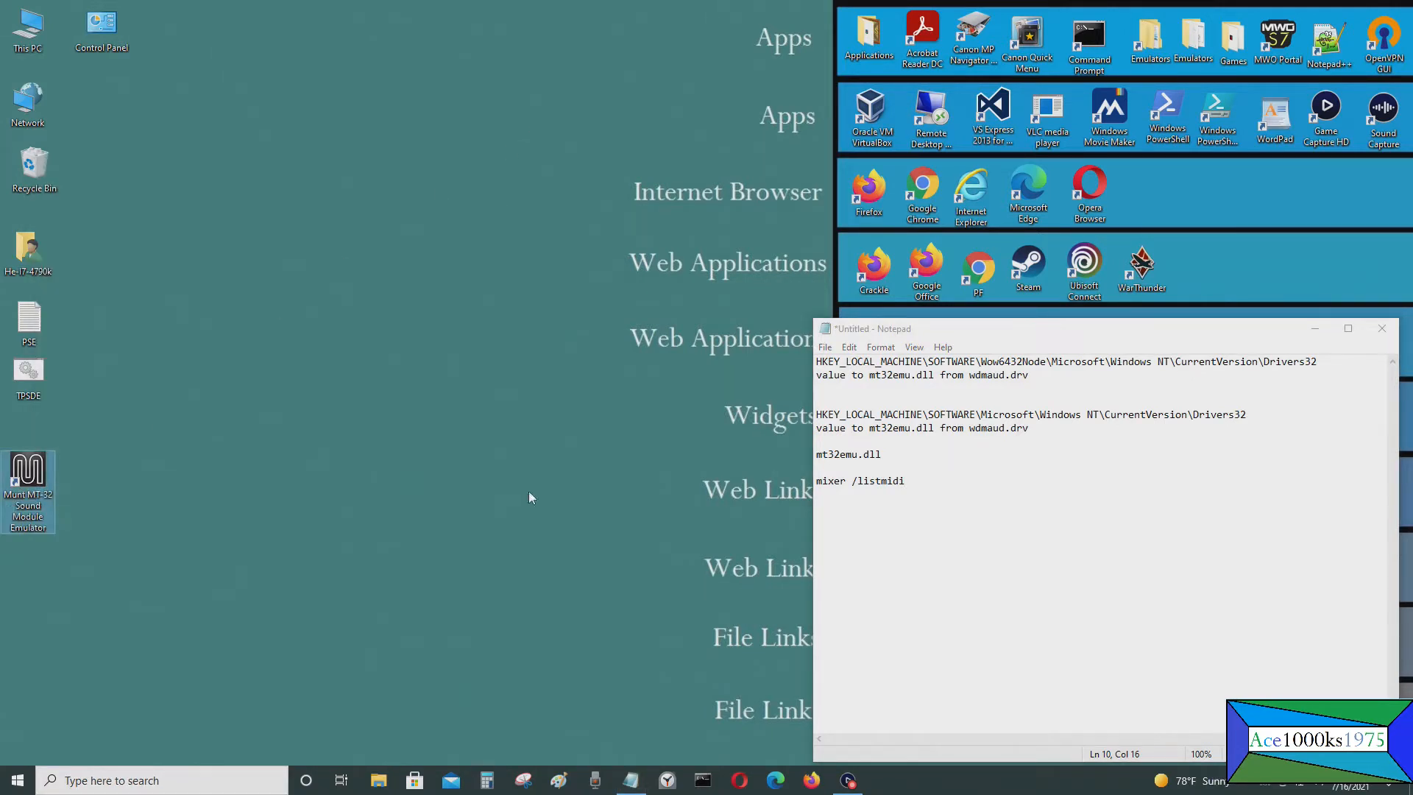
click(1260, 782)
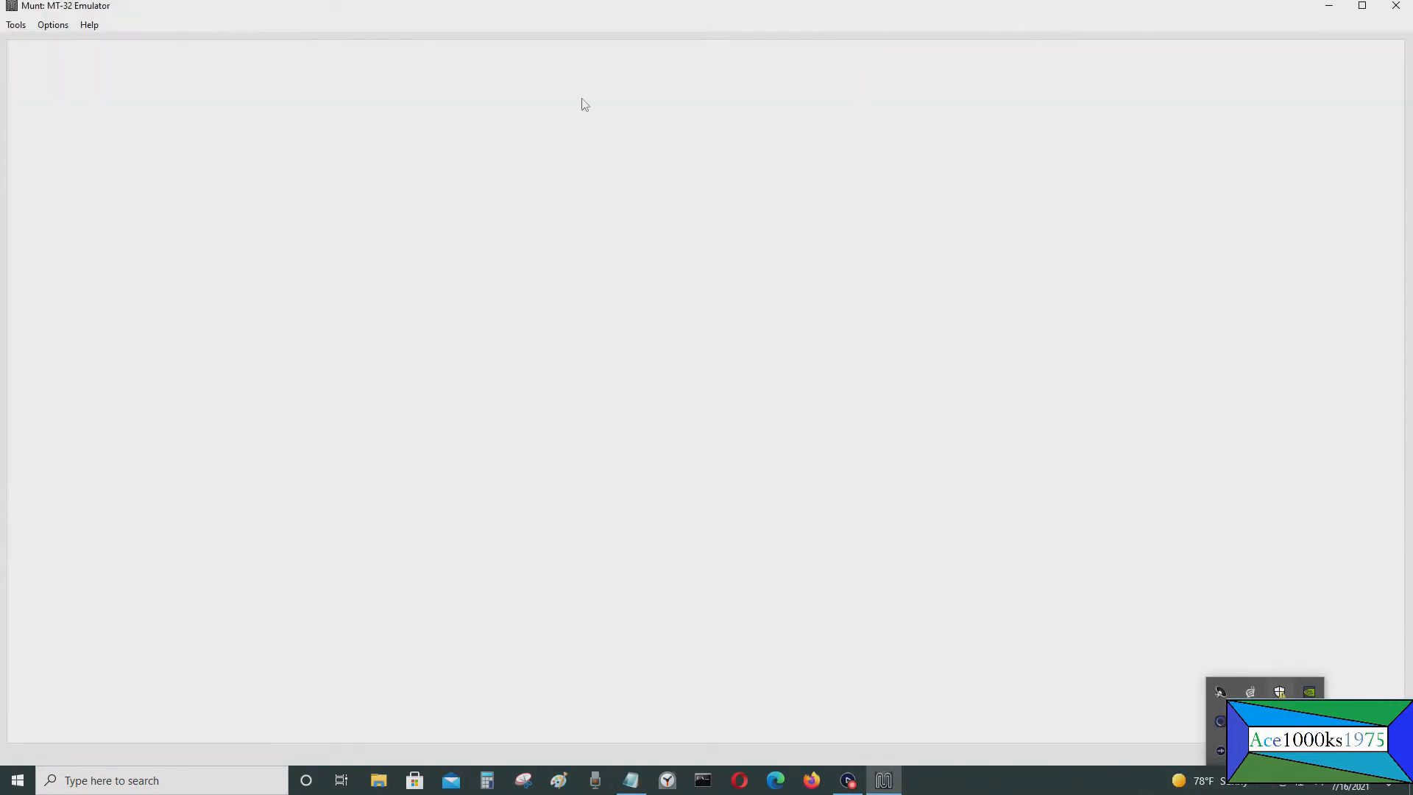
click(11, 31)
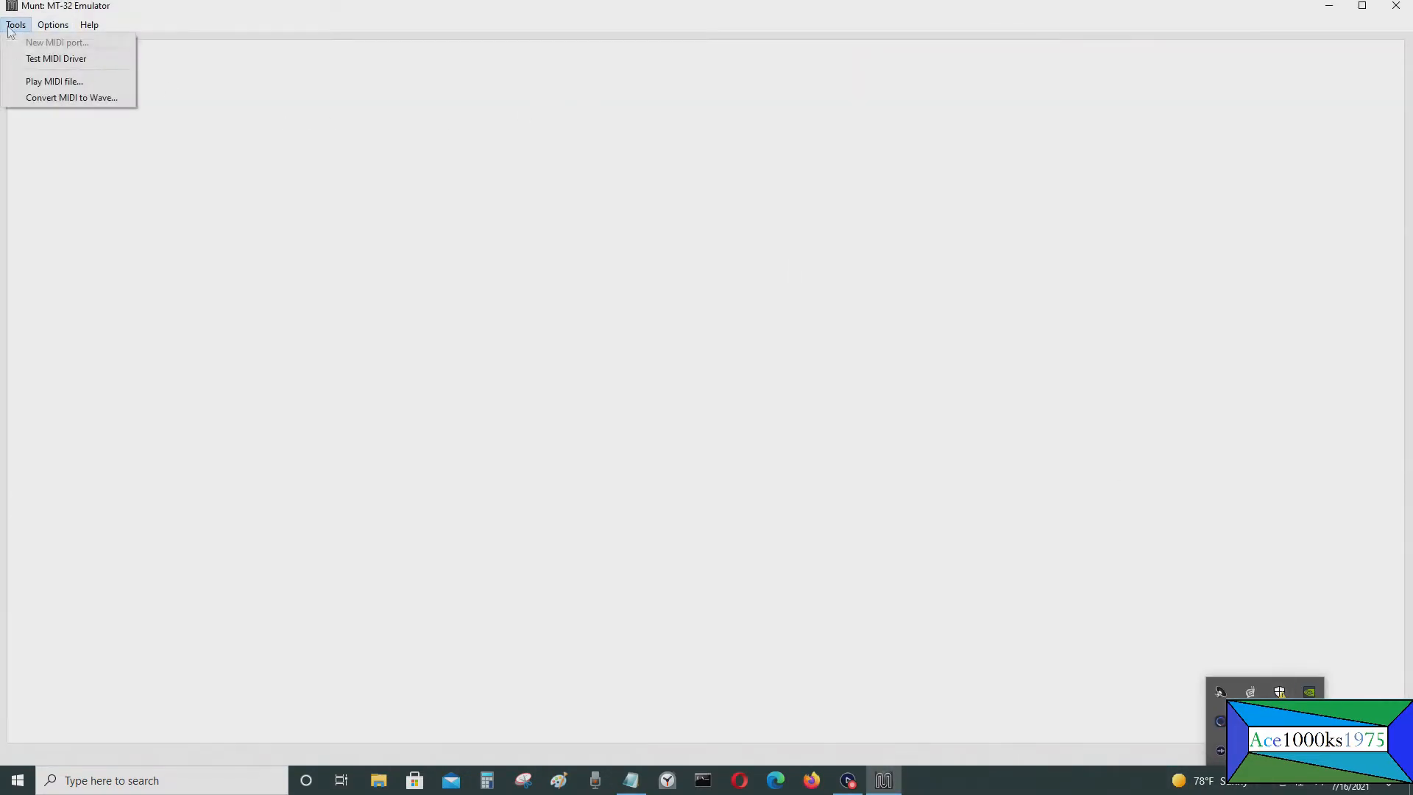
click(44, 79)
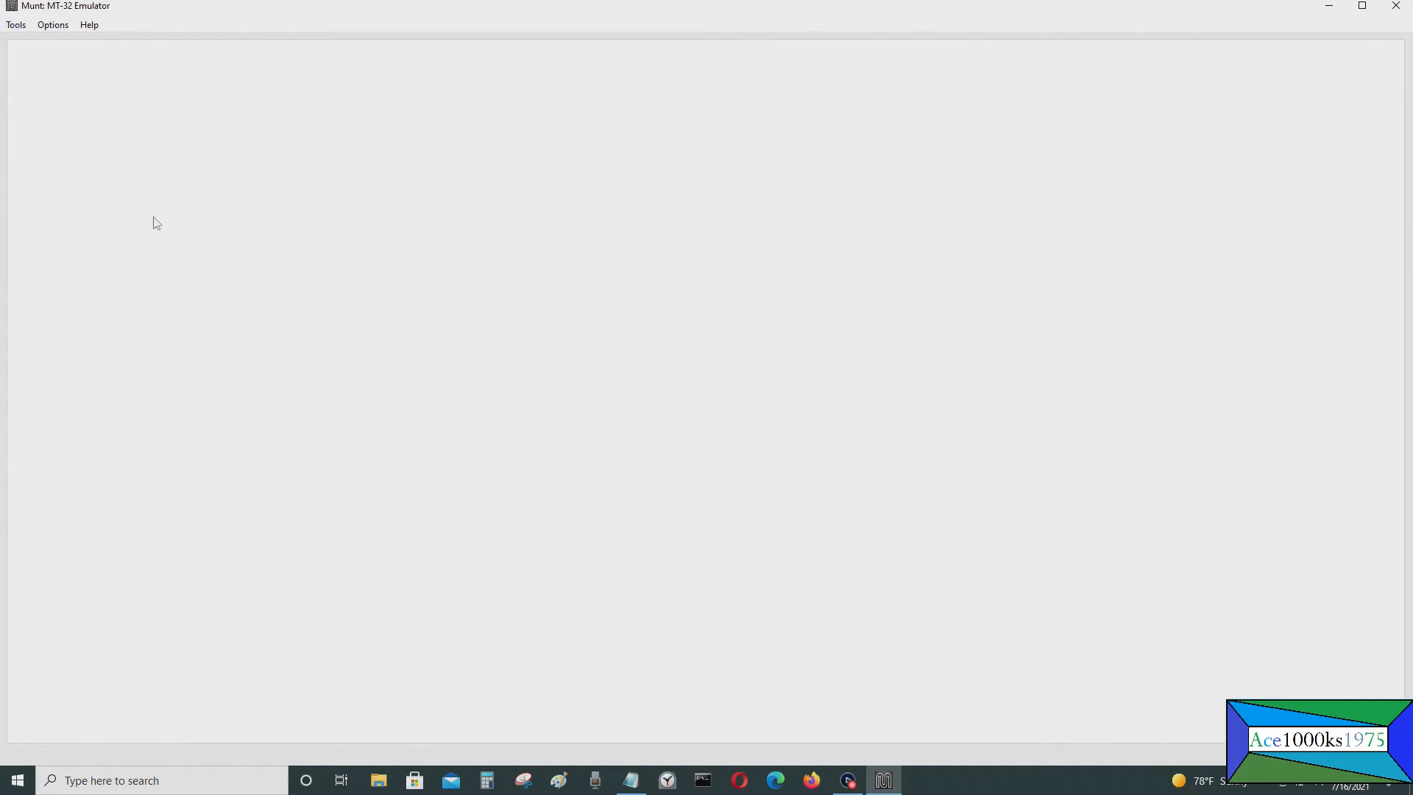
click(1330, 8)
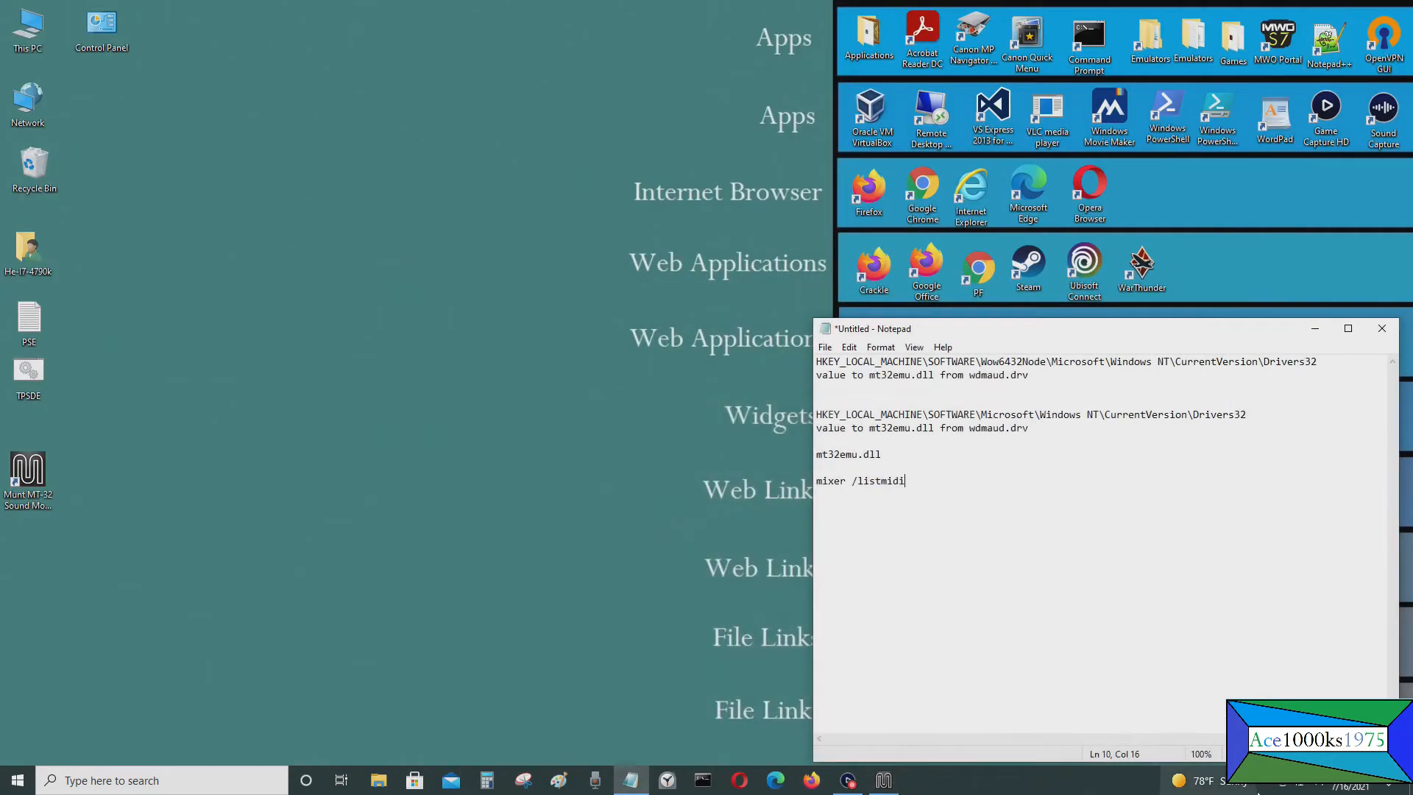
click(1266, 788)
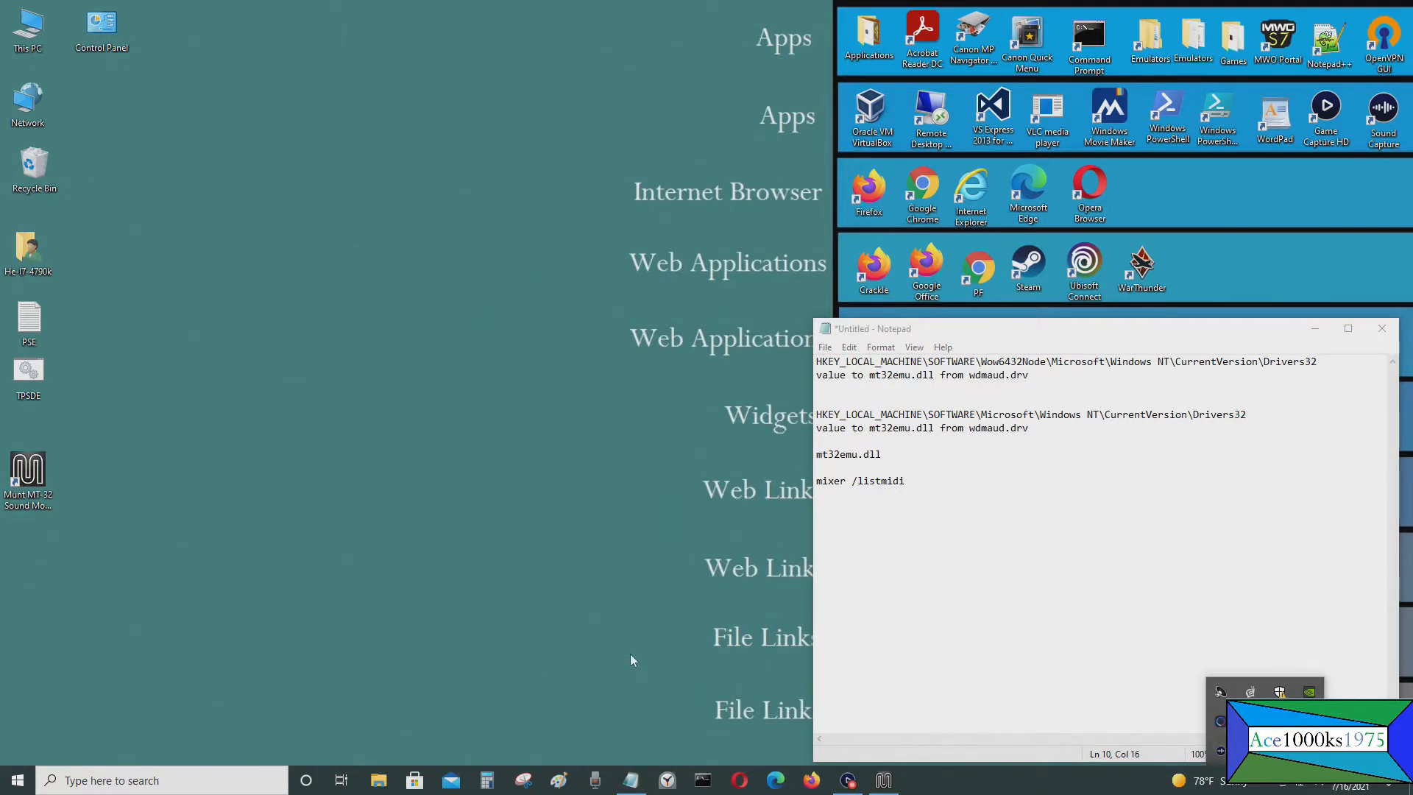
Search the computer for dosbox and launch DOSBox 0.74-3.
click(286, 783)
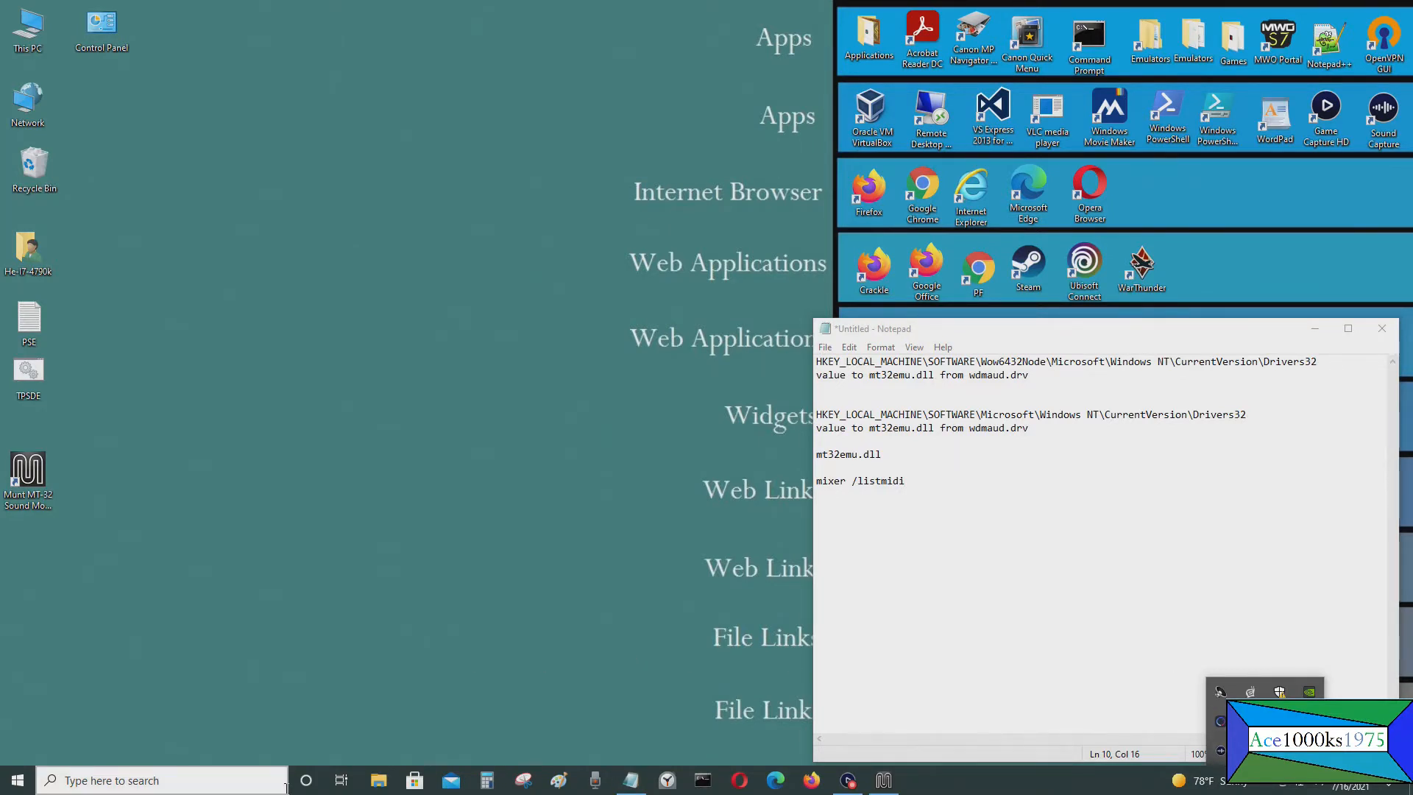
text(dosbox)
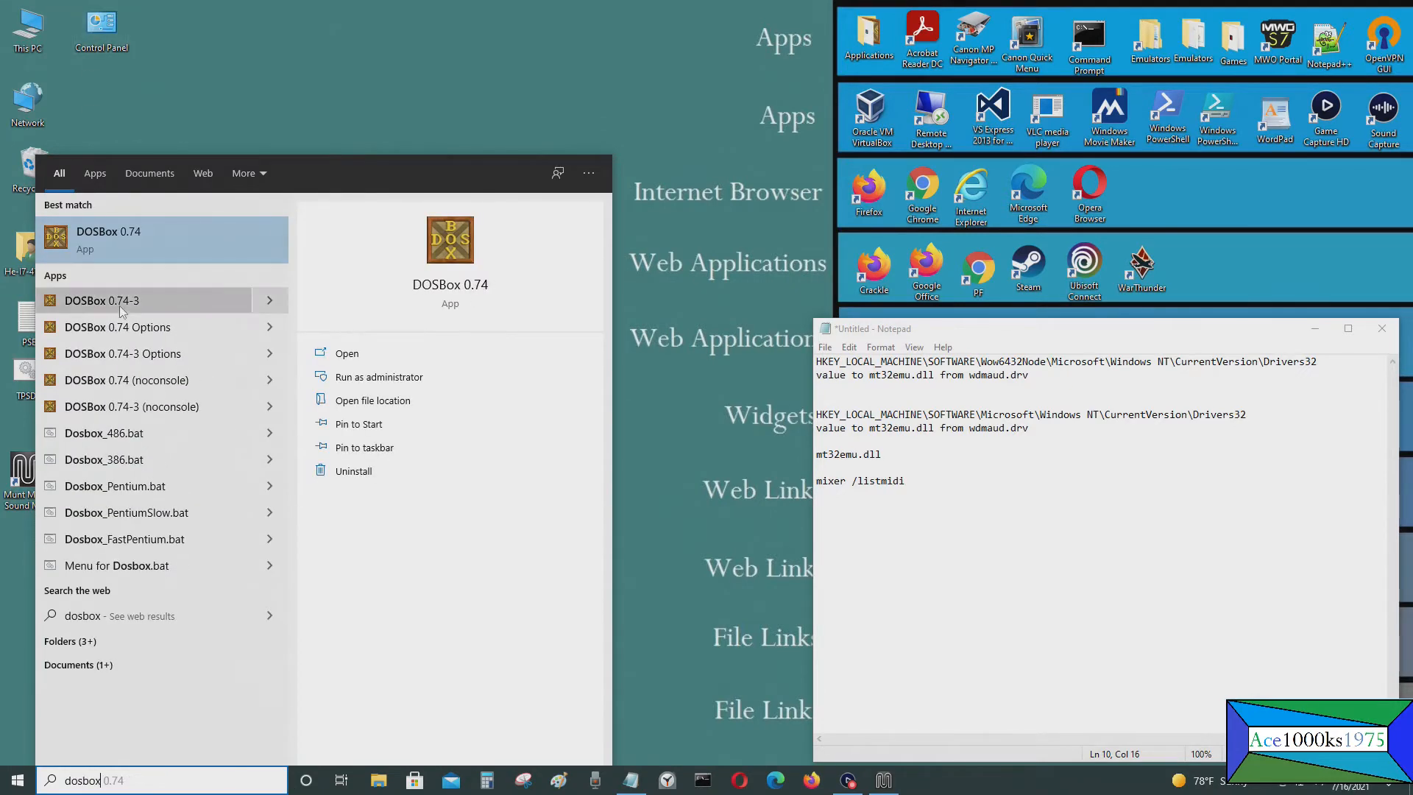
click(122, 308)
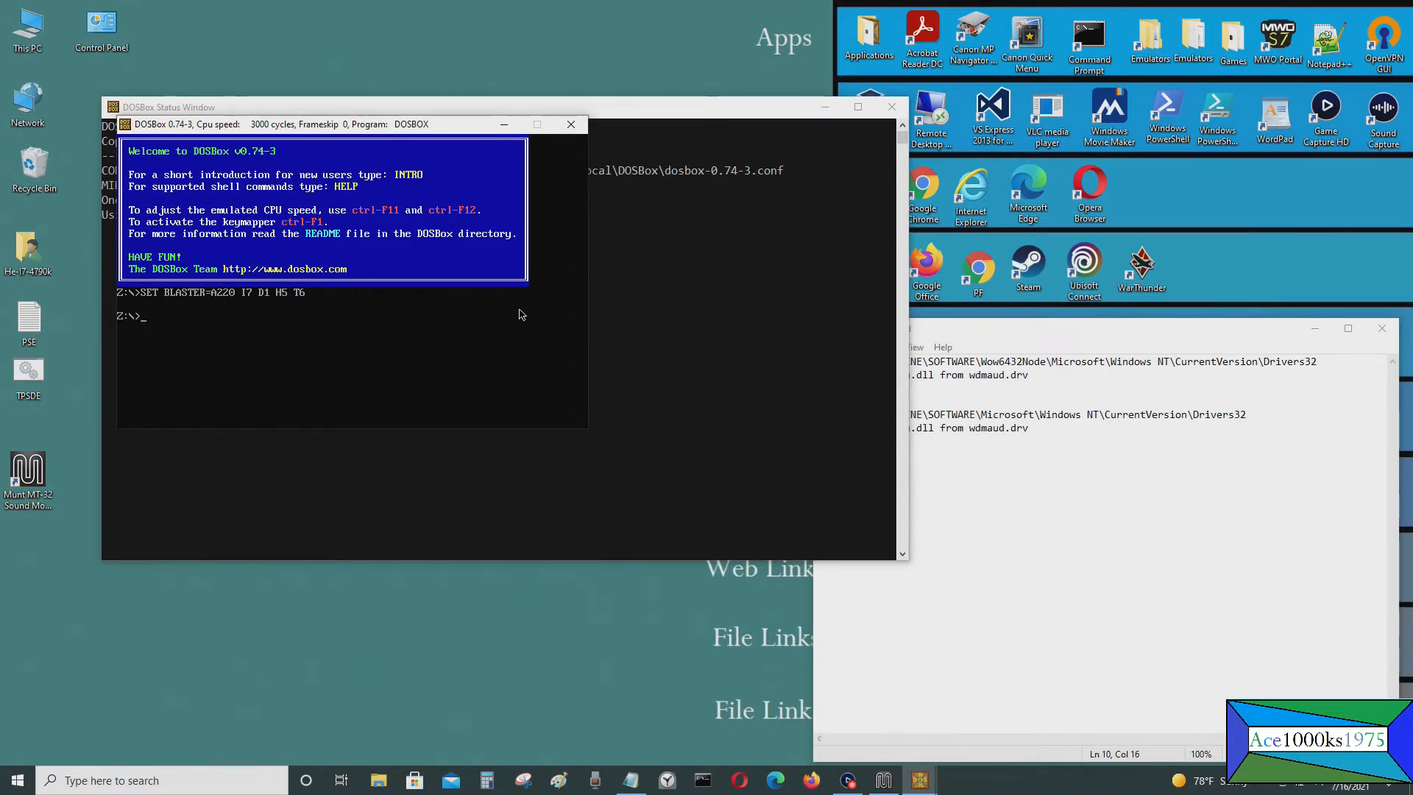
List the MIDI devices in DOSBox with mixer /listmidi and exit the emulator.
text(mixer /list)
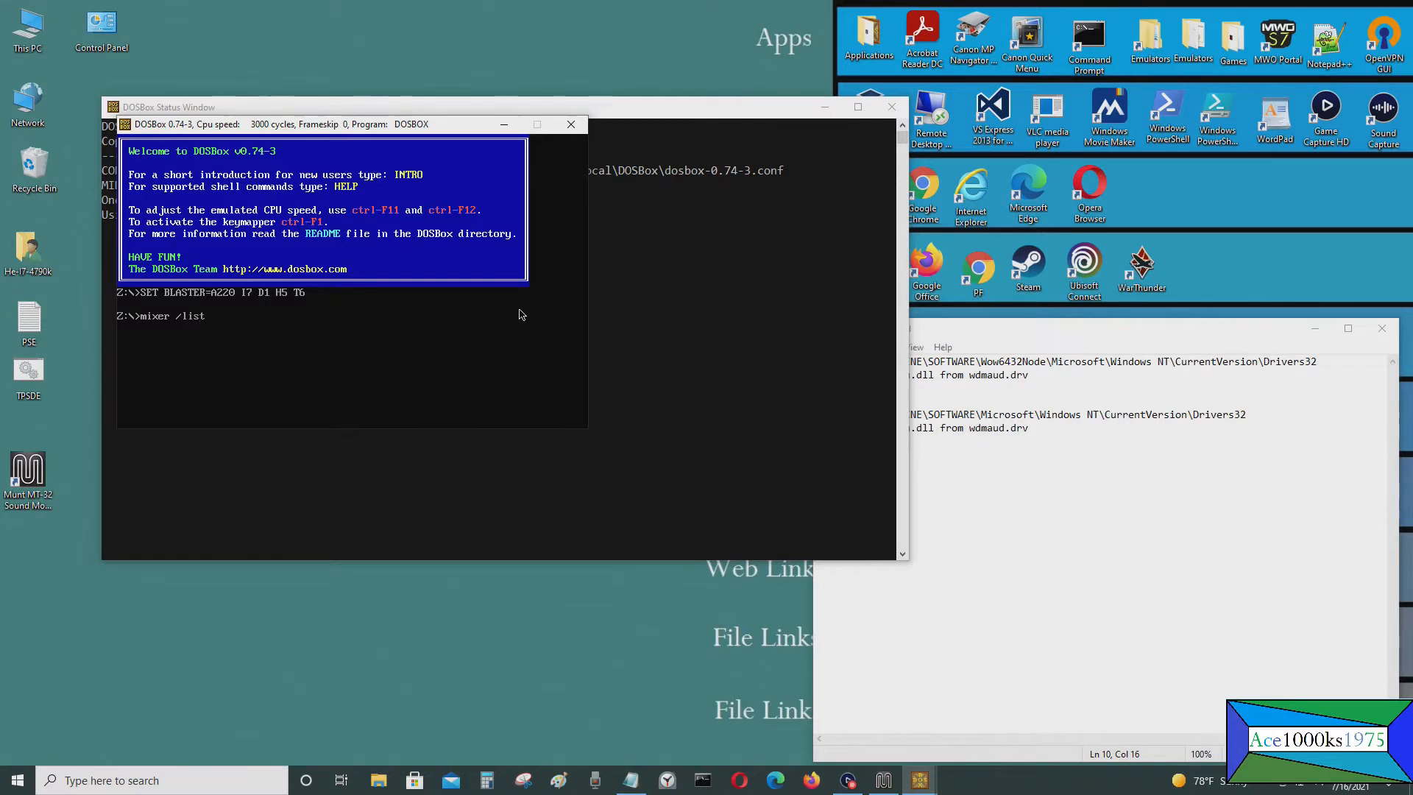
text(midi)
key(Return)
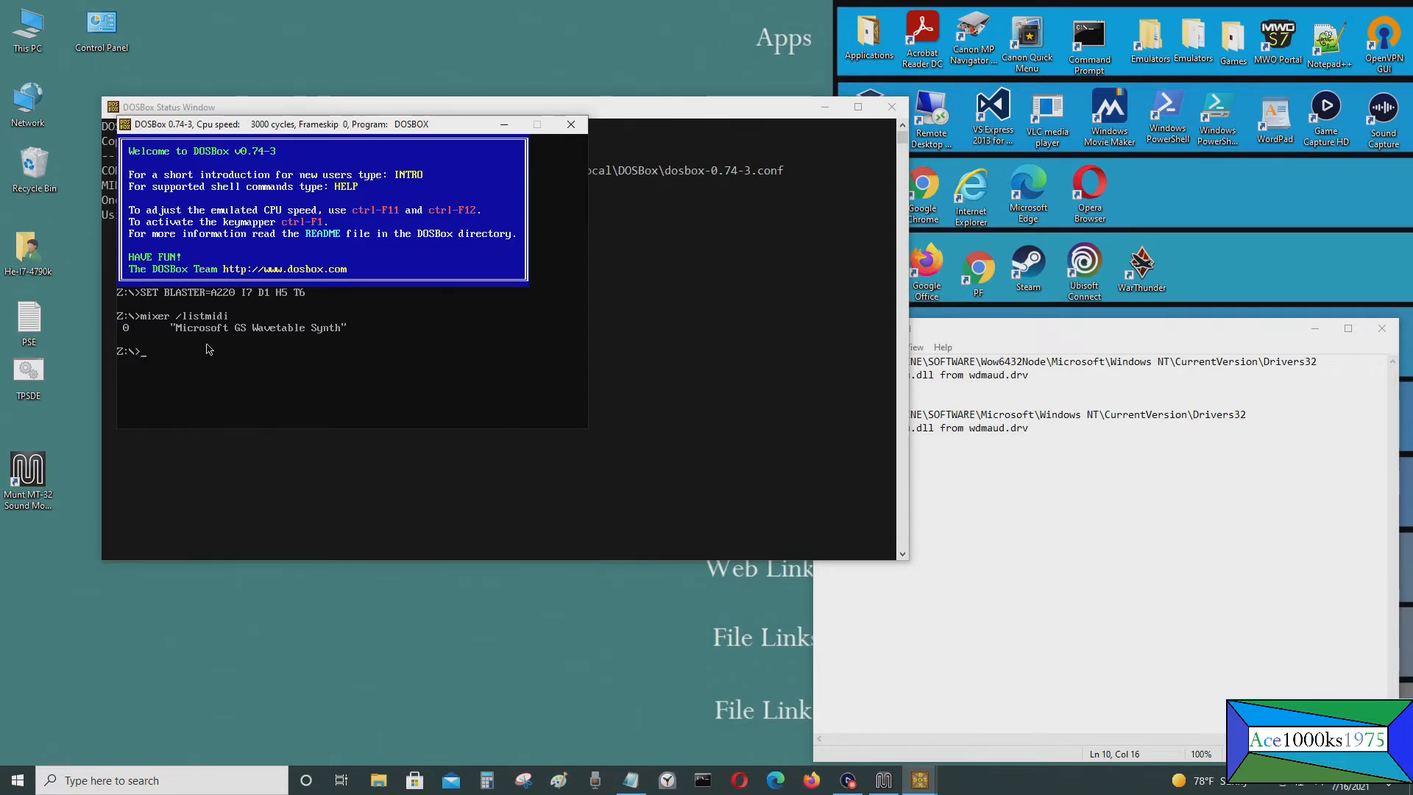
text(exit)
key(Return)
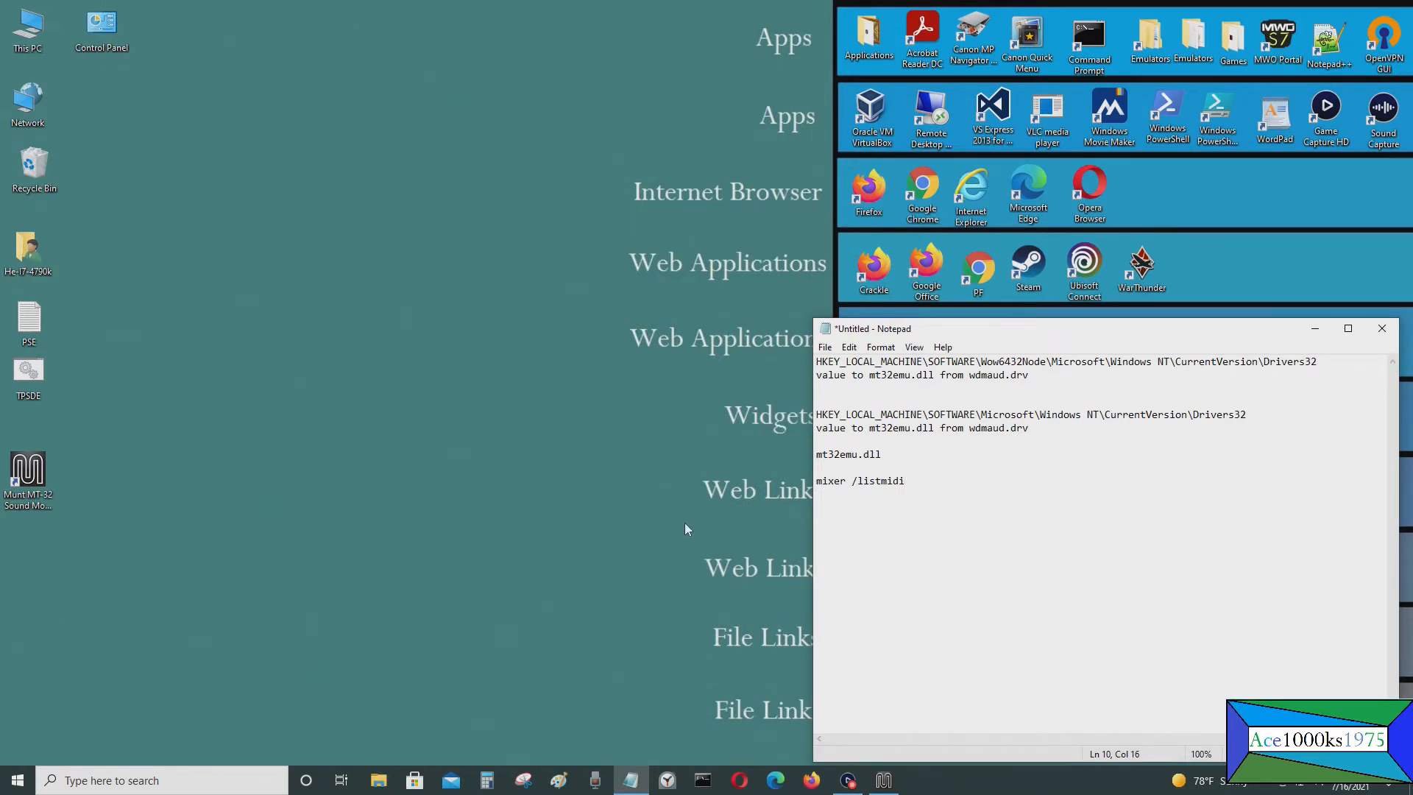
Search for regedit, open Registry Editor and allow it to make changes.
click(147, 780)
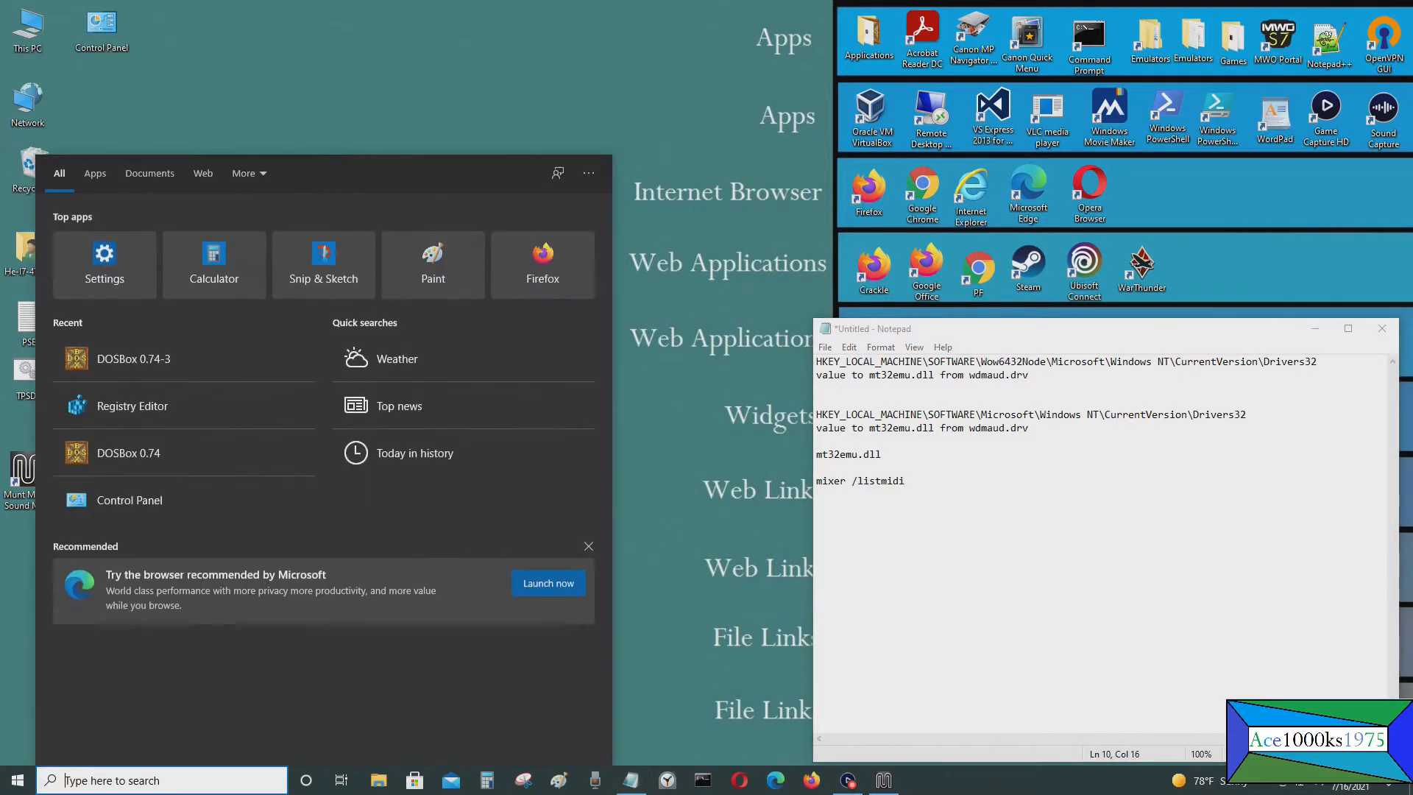
text(regedit)
click(139, 227)
click(629, 477)
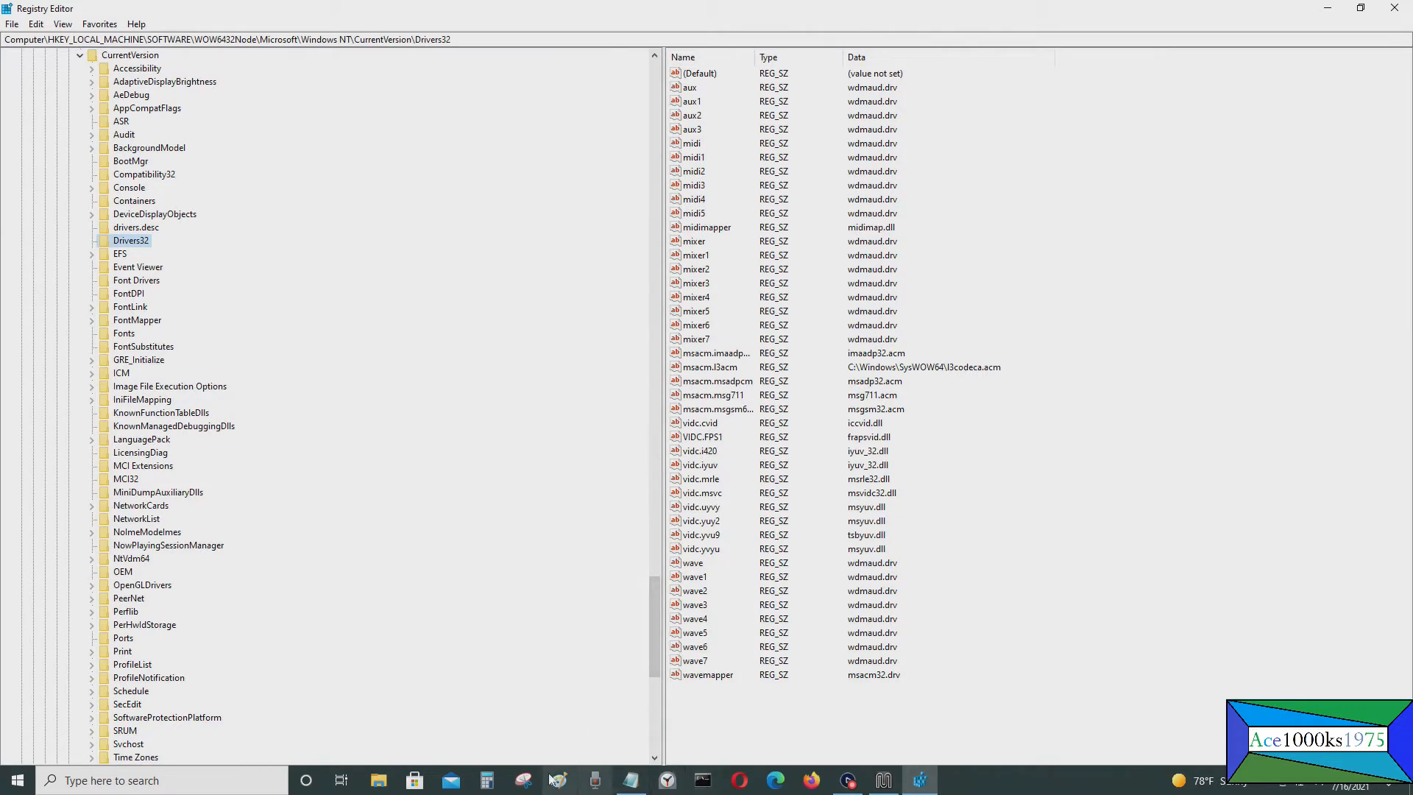
Go to the registry key HKEY_LOCAL_MACHINE\SOFTWARE\Wow6432Node\Microsoft\Windows NT\CurrentVersion\Drivers32 using the path copied from the Notepad notes.
click(642, 782)
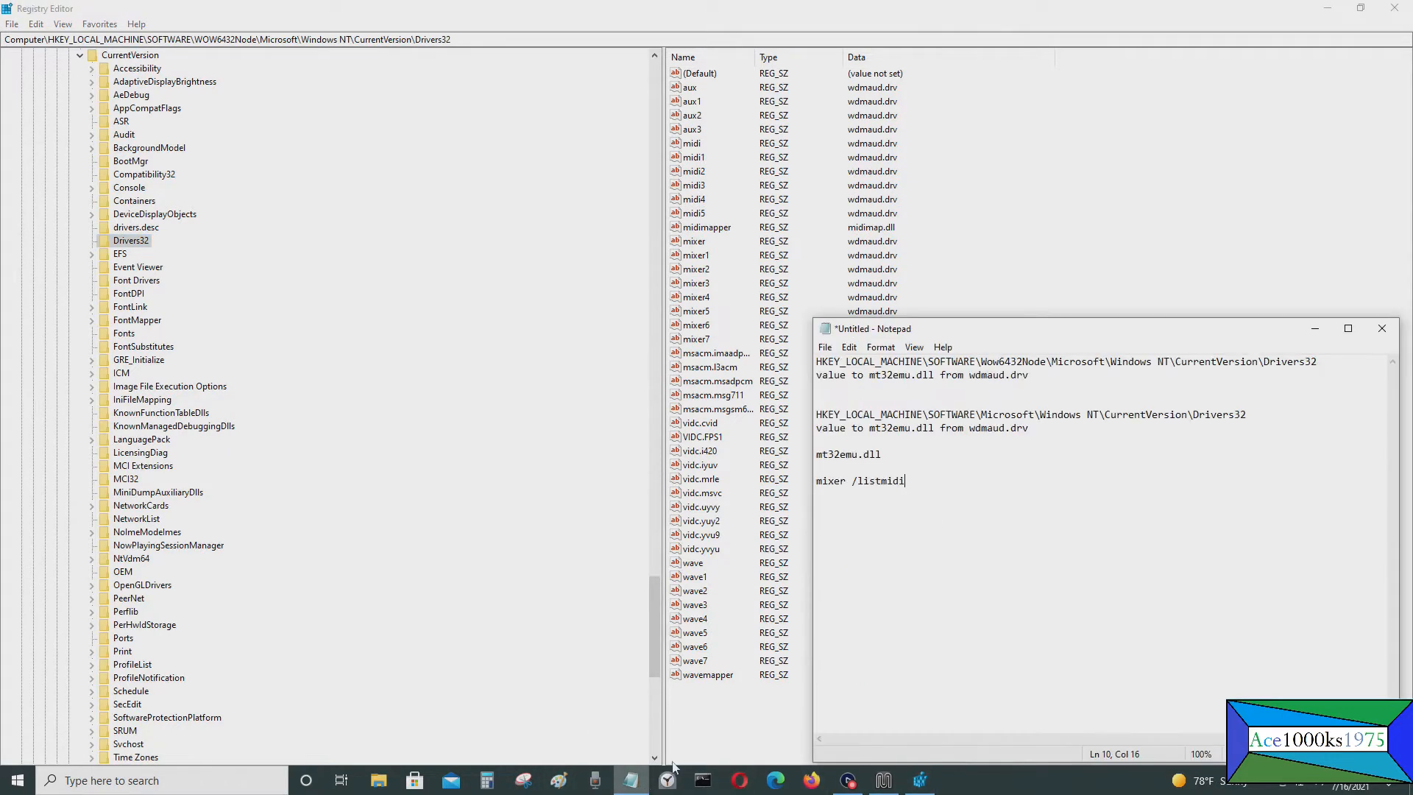
drag(1335, 359, 815, 362)
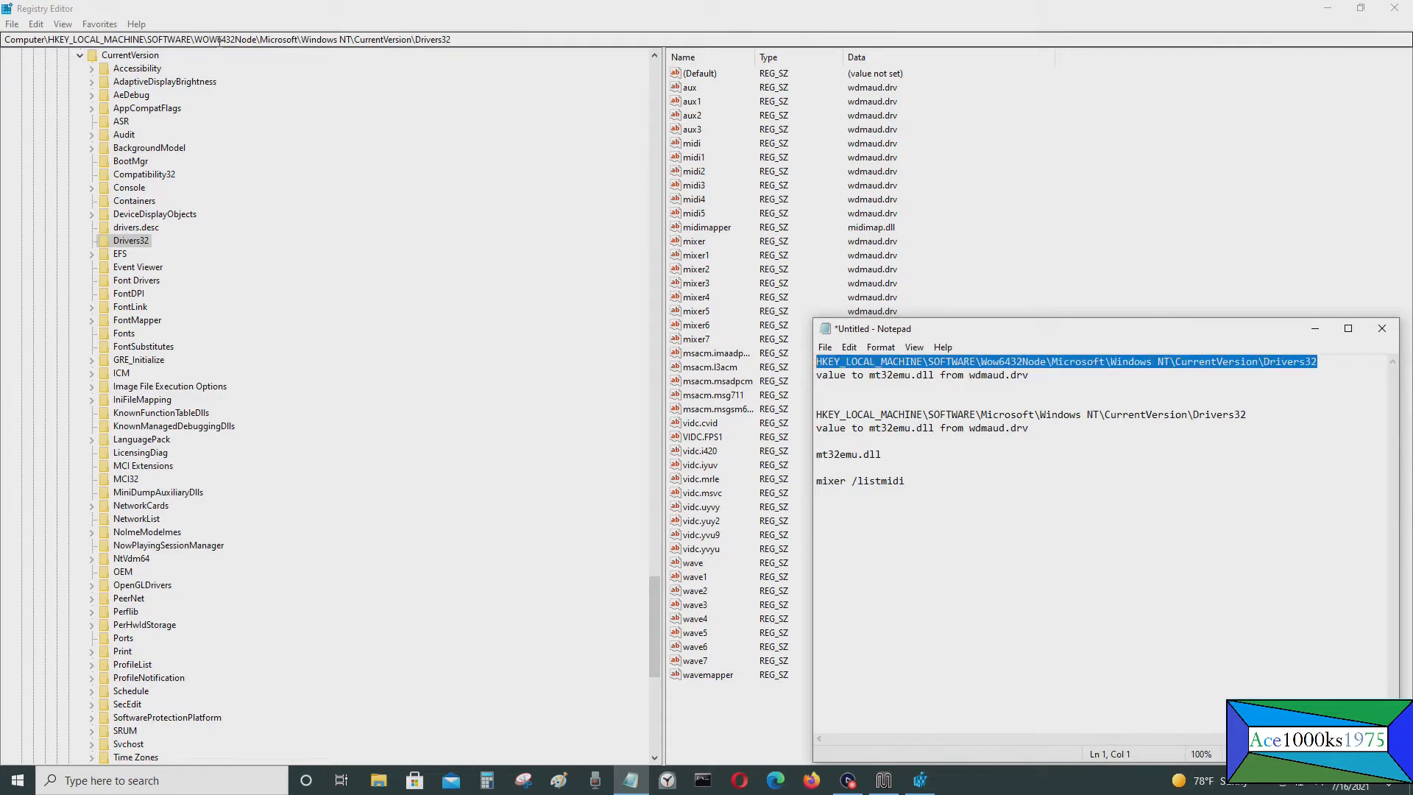
click(393, 40)
key(ctrl+c)
key(BackSpace)
key(ctrl+v)
drag(451, 40, 53, 41)
key(BackSpace)
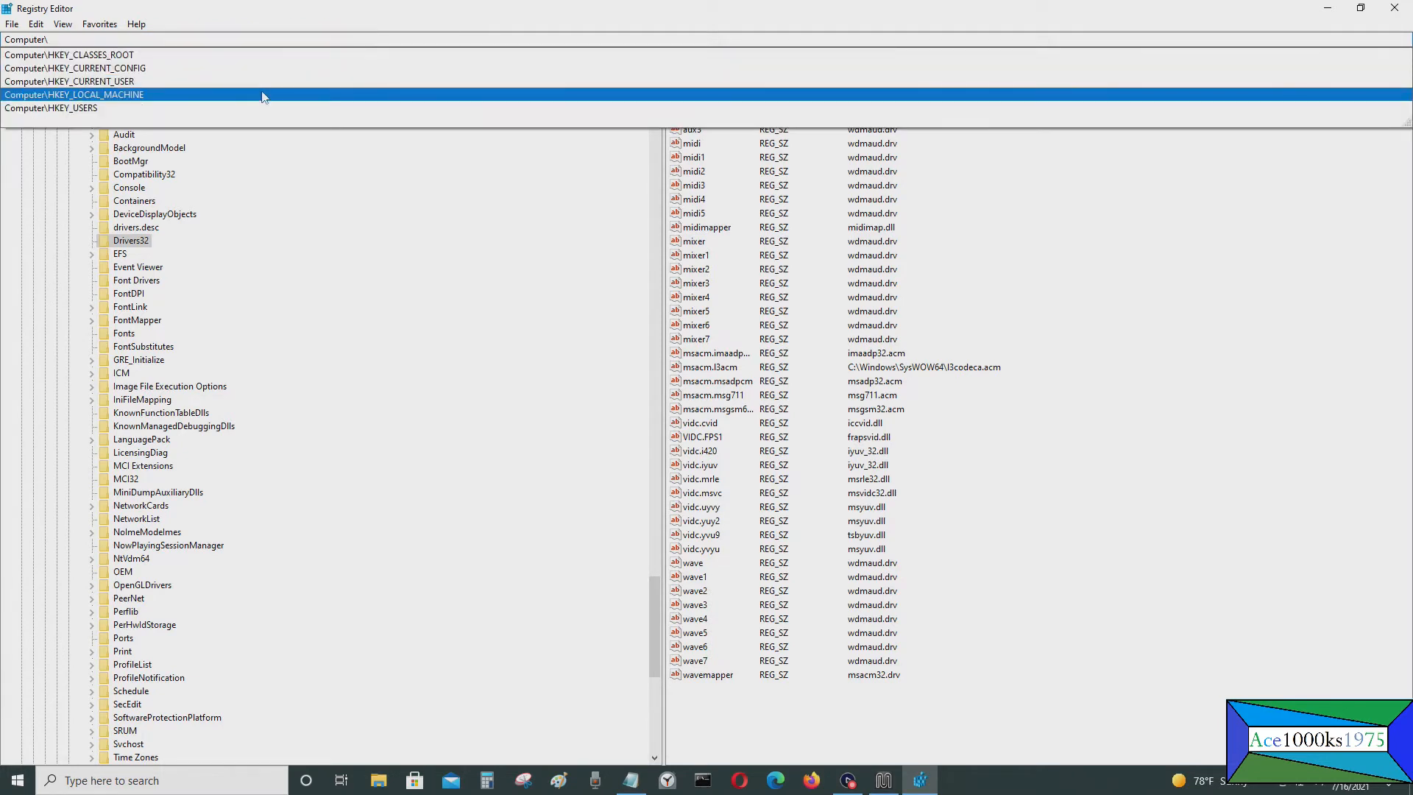
right_click(153, 40)
click(177, 105)
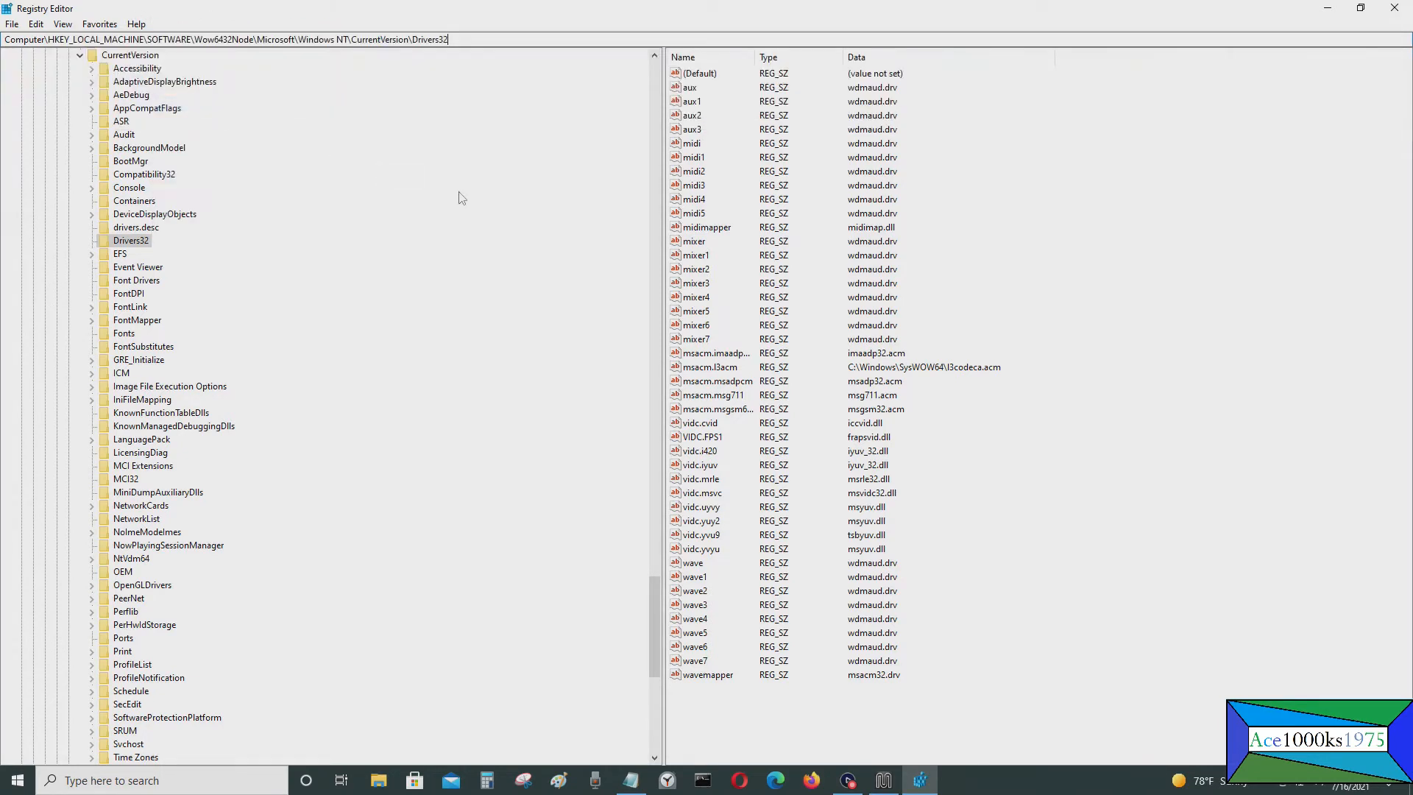
key(Return)
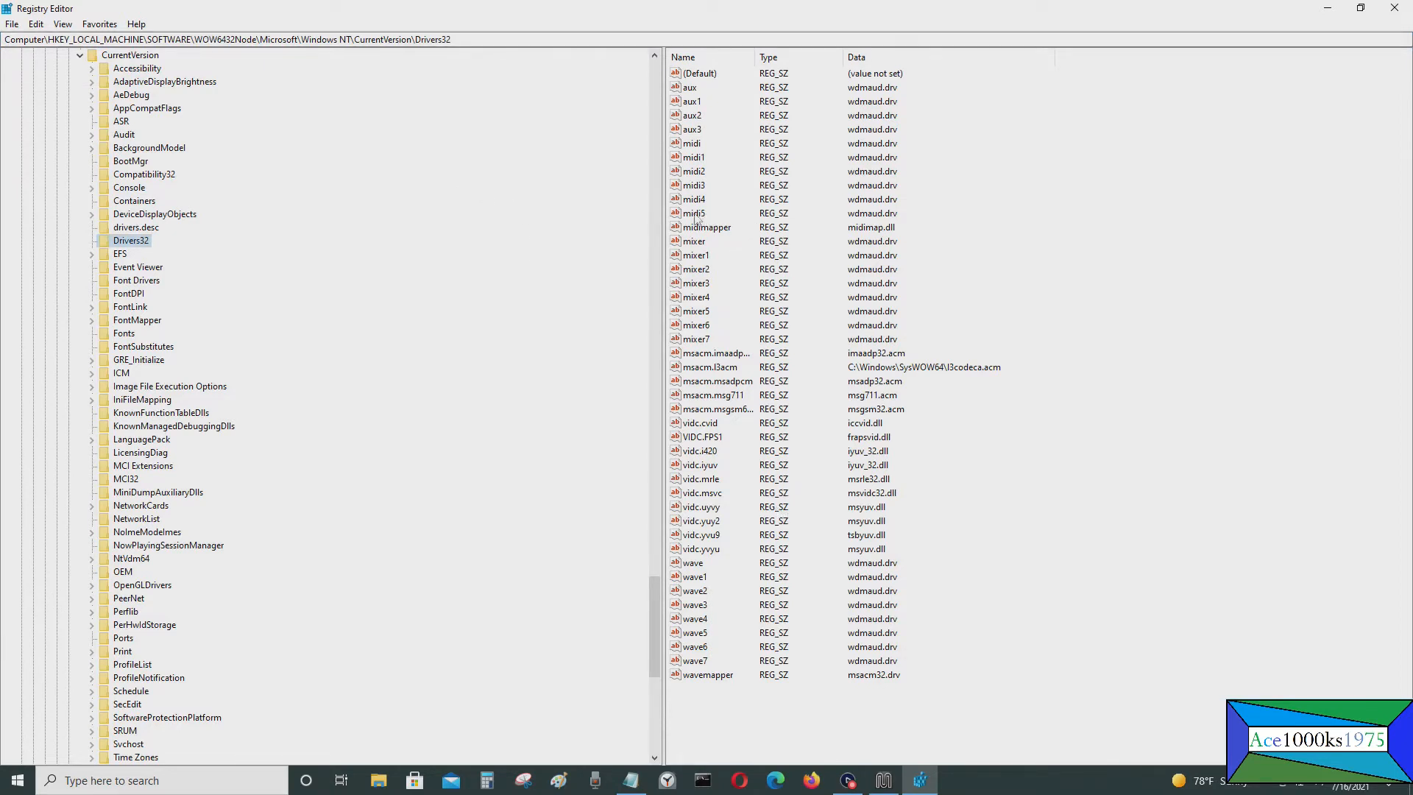
Create a new string value named midi6 in the Wow6432Node Drivers32 key.
right_click(717, 706)
mouse_move(749, 721)
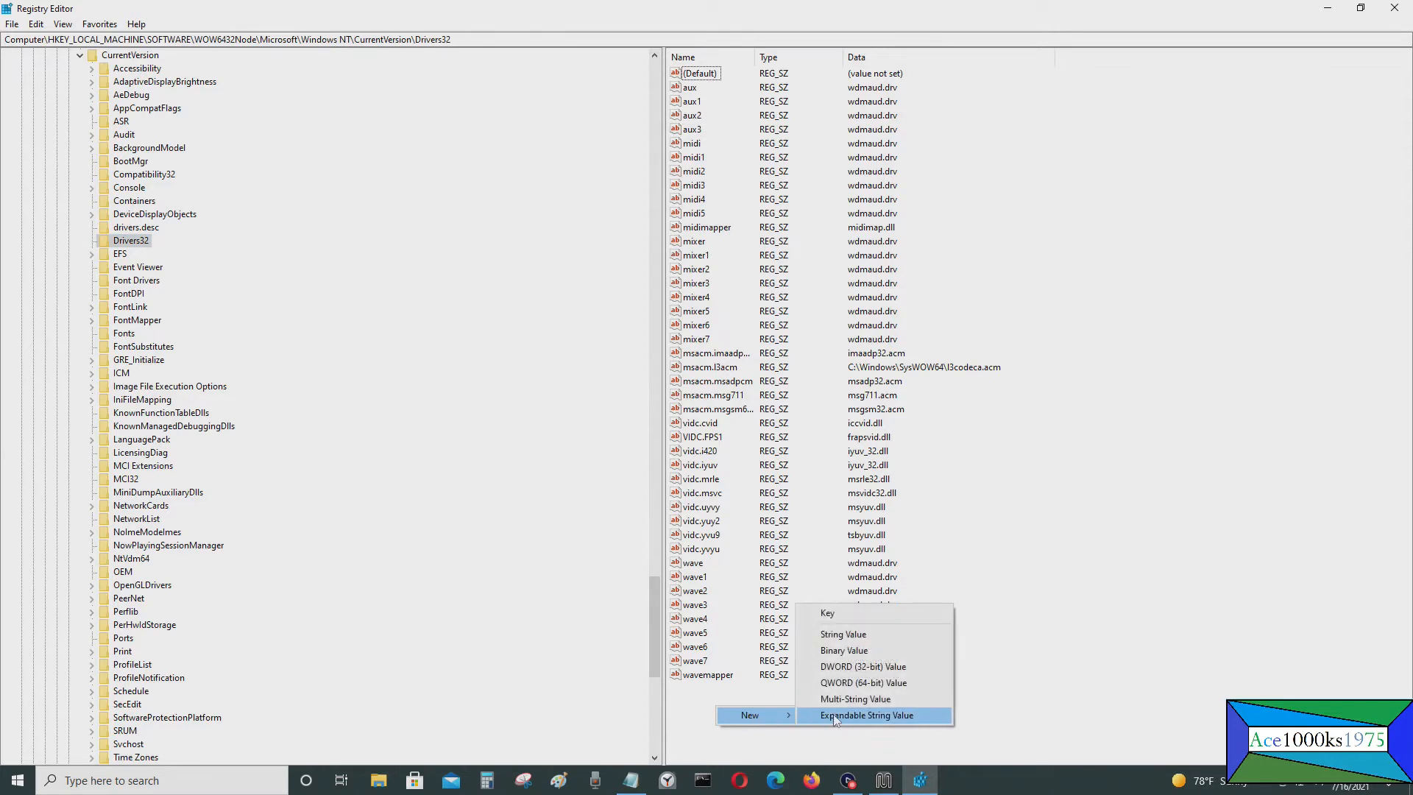
click(873, 635)
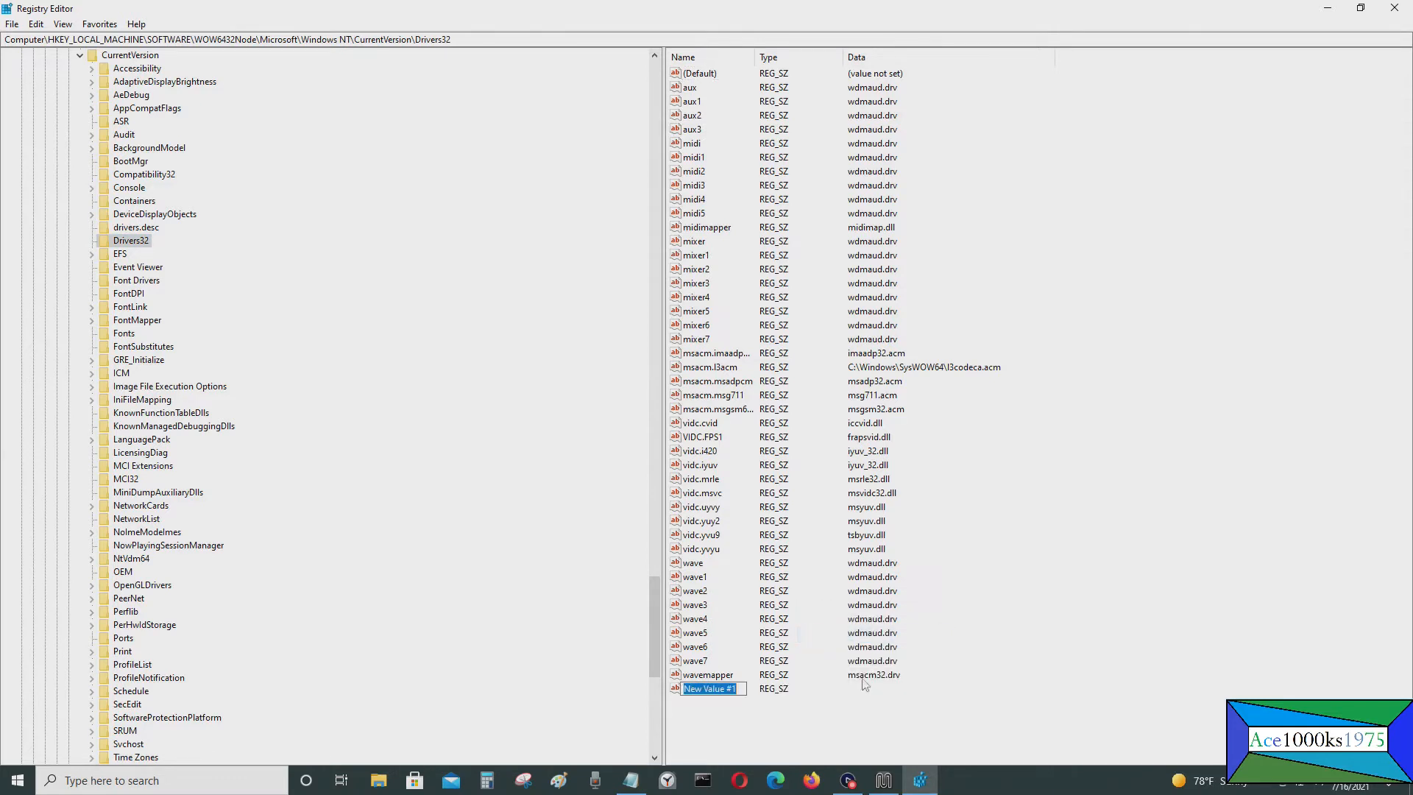
text(midi6)
key(Return)
Set the value data of midi6 to mt32emu.dll, copied from the Notepad notes.
right_click(703, 696)
click(736, 630)
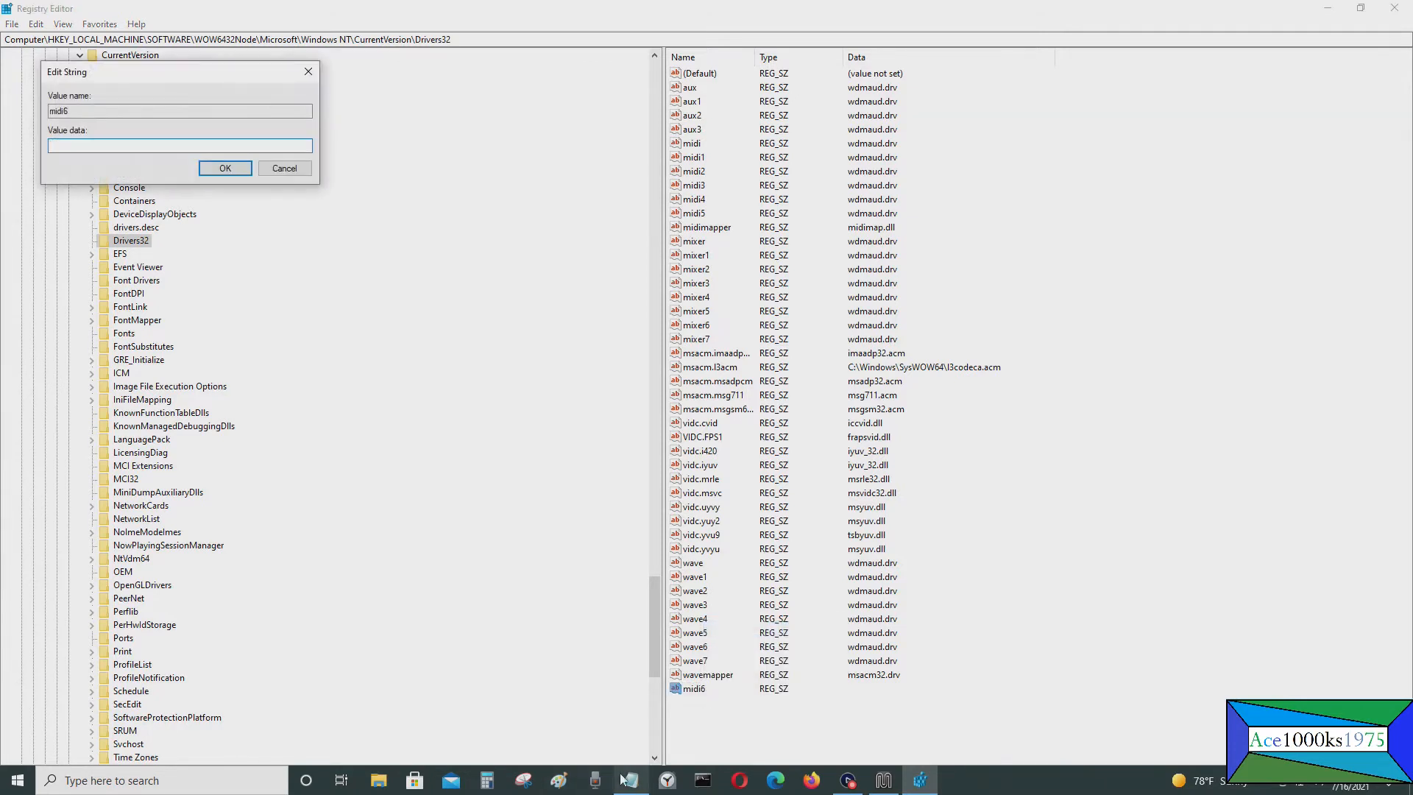
click(624, 780)
drag(902, 454, 746, 457)
key(ctrl+c)
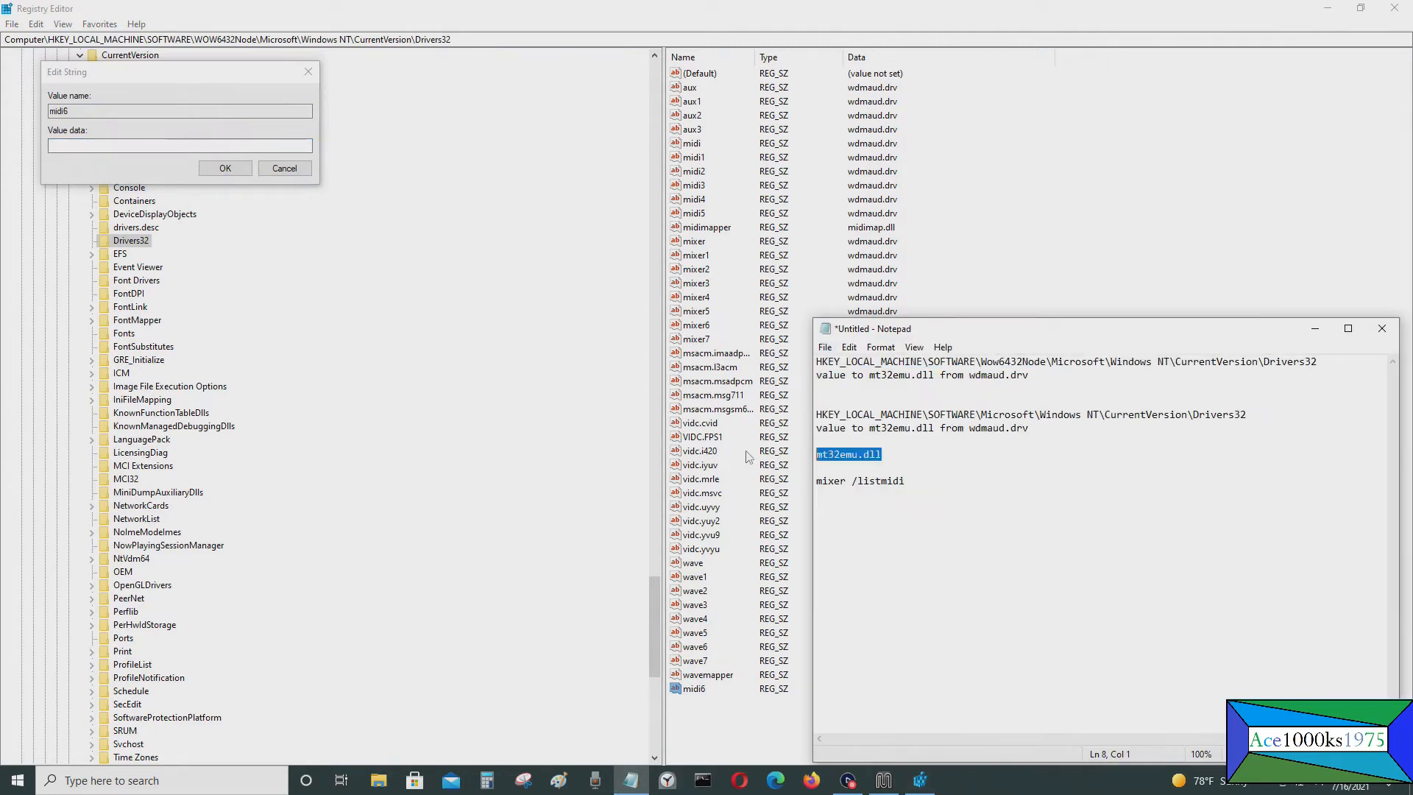
click(151, 146)
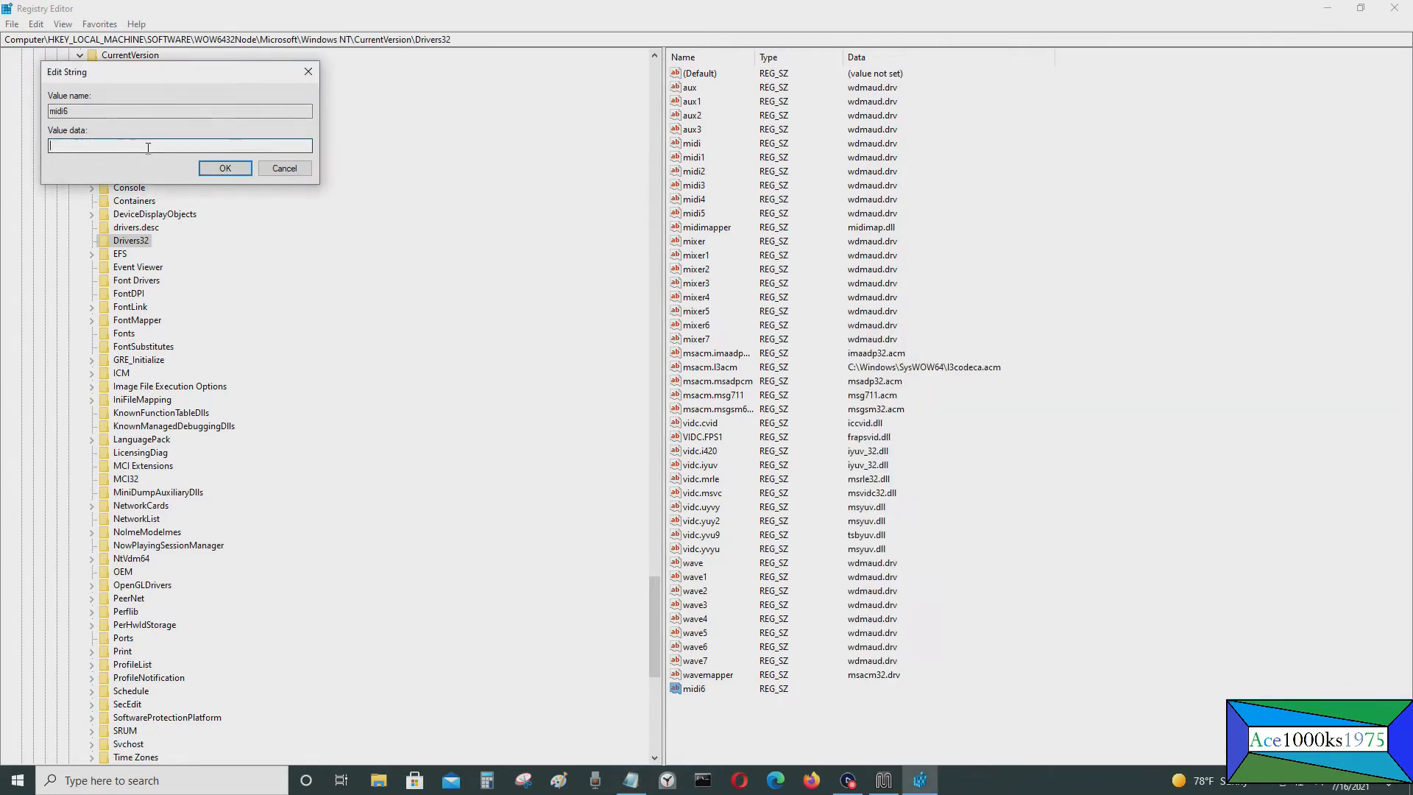
key(ctrl+v)
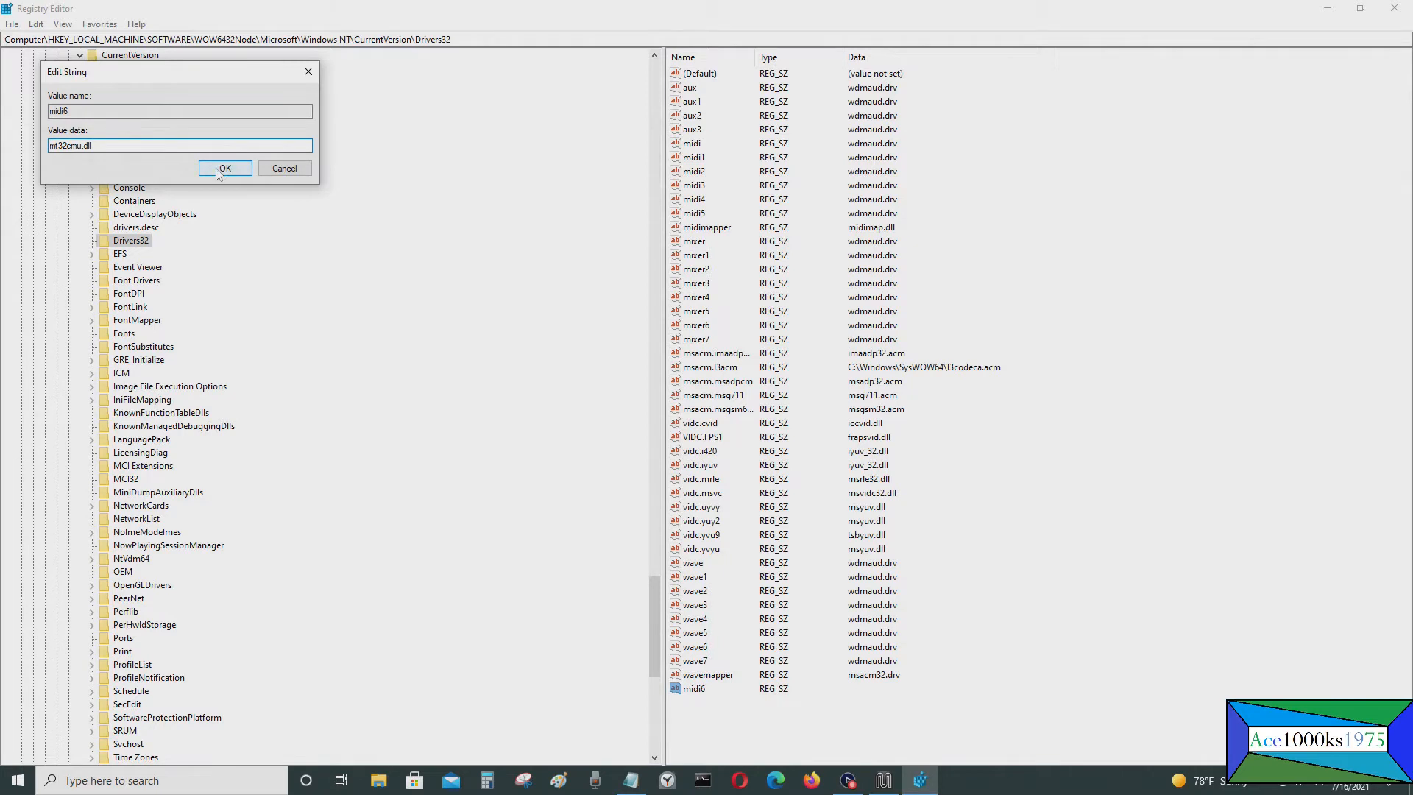
click(221, 169)
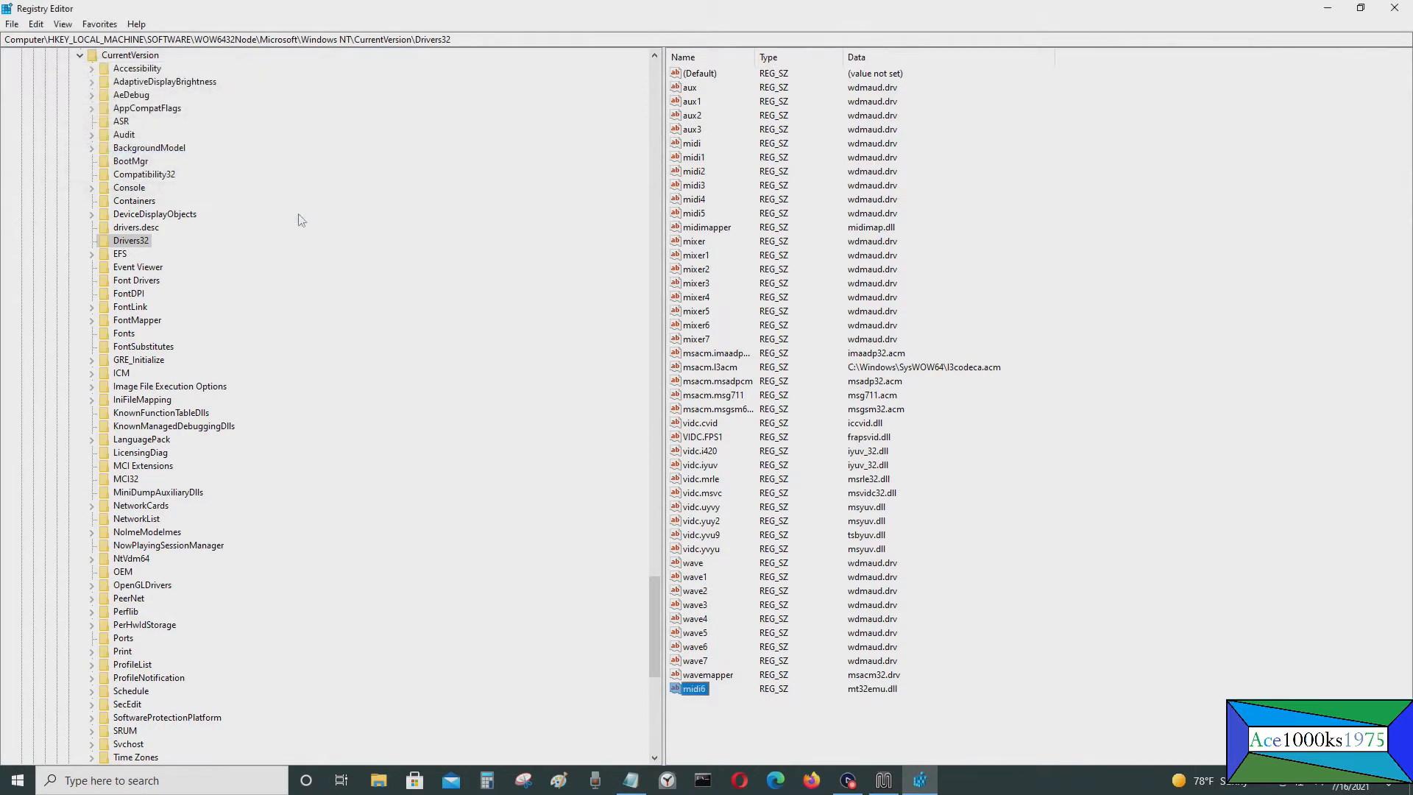
Go to the registry key HKEY_LOCAL_MACHINE\SOFTWARE\Microsoft\Windows NT\CurrentVersion\Drivers32 using the path copied from the Notepad notes.
click(631, 780)
drag(1281, 414, 777, 414)
key(ctrl+c)
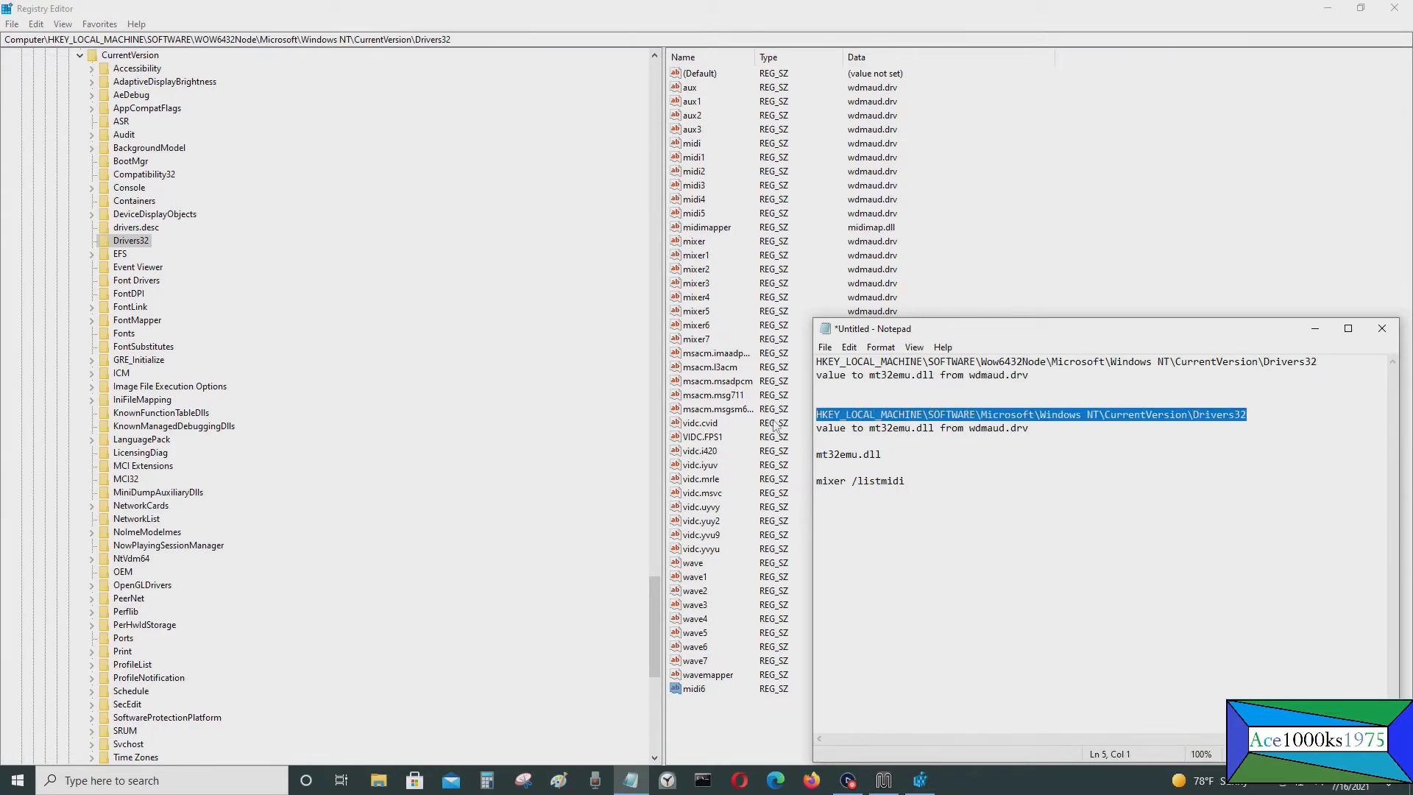
drag(506, 41, 56, 41)
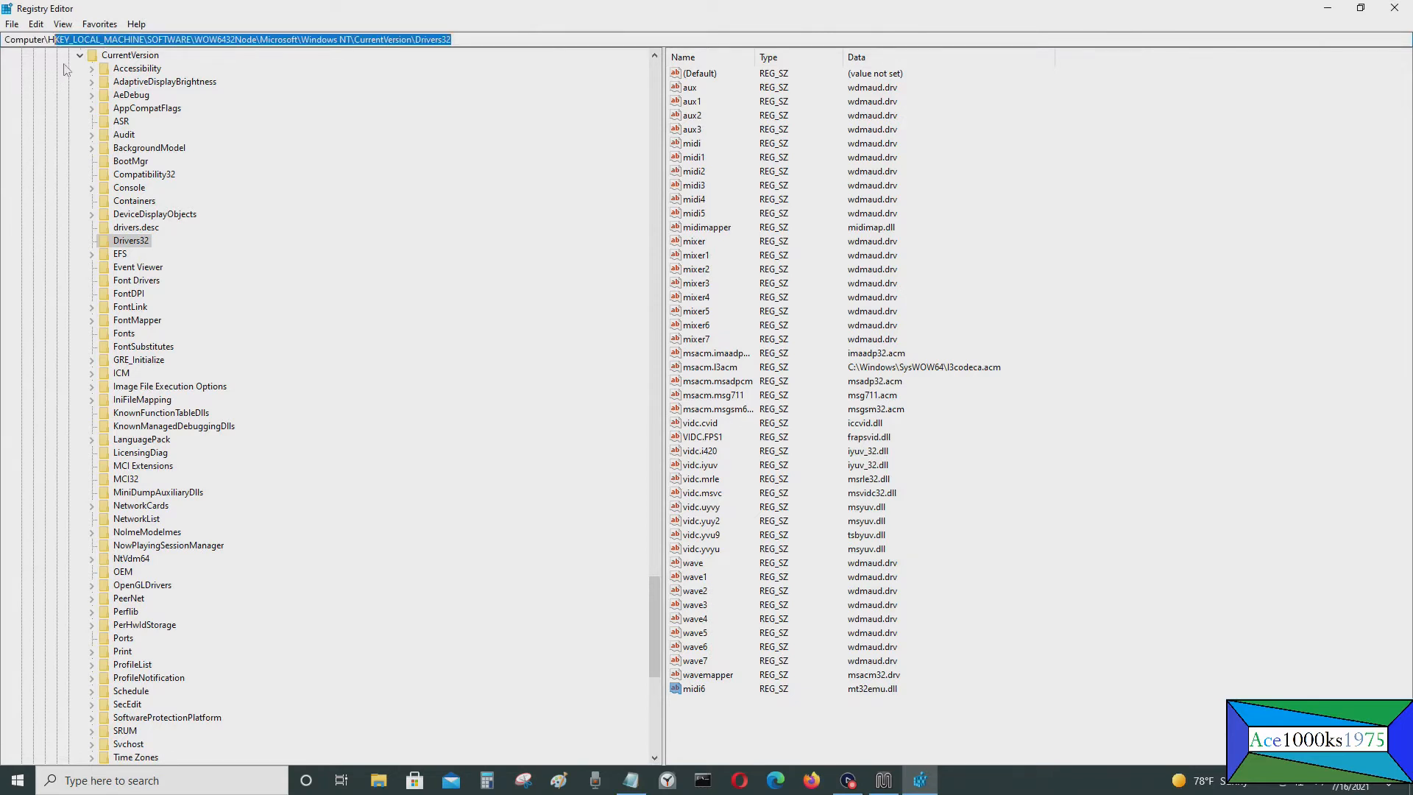
key(BackSpace)
key(BackSpace)
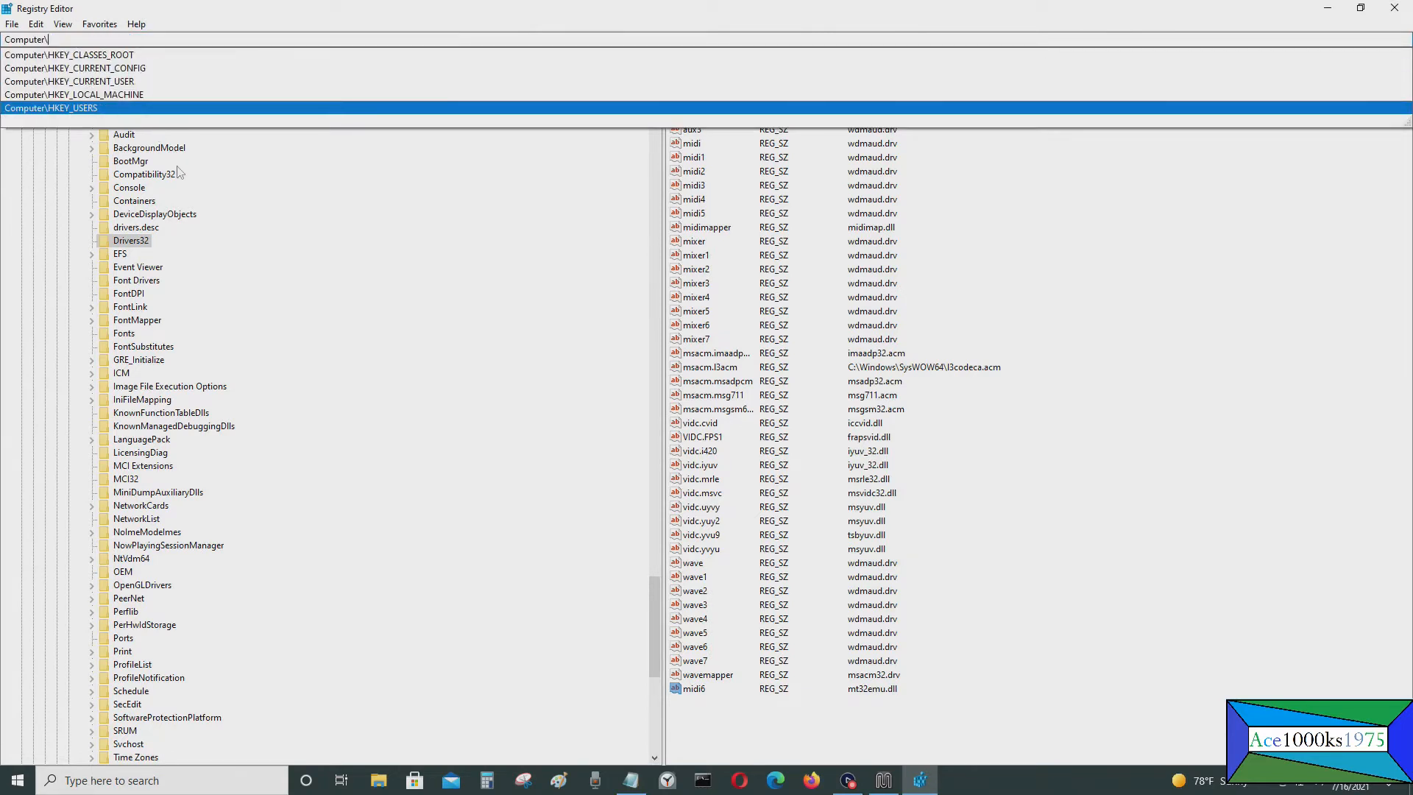
key(ctrl+v)
key(Return)
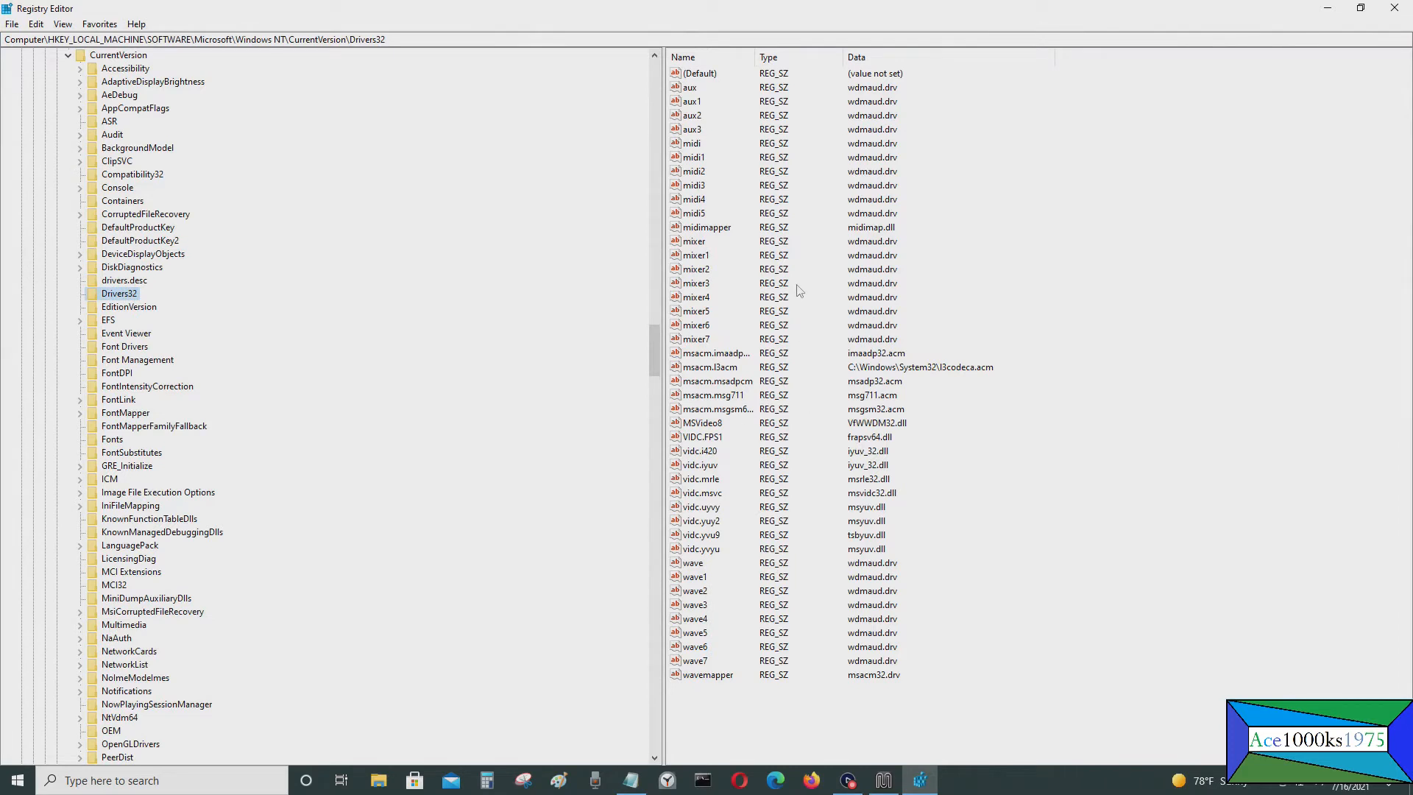
Create a new string value named midi6 in the SOFTWARE\Microsoft\Windows NT\CurrentVersion\Drivers32 key.
right_click(734, 724)
mouse_move(809, 738)
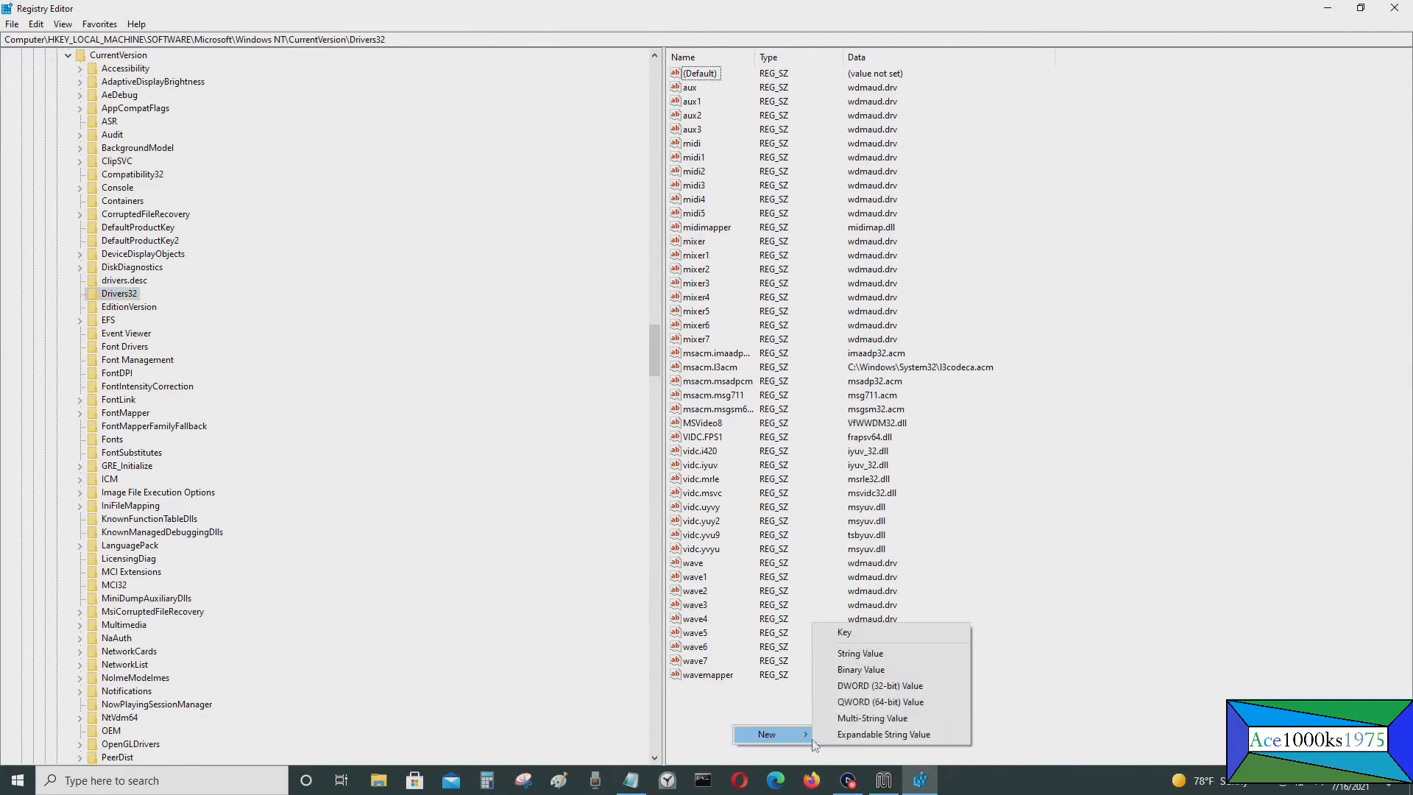
click(920, 654)
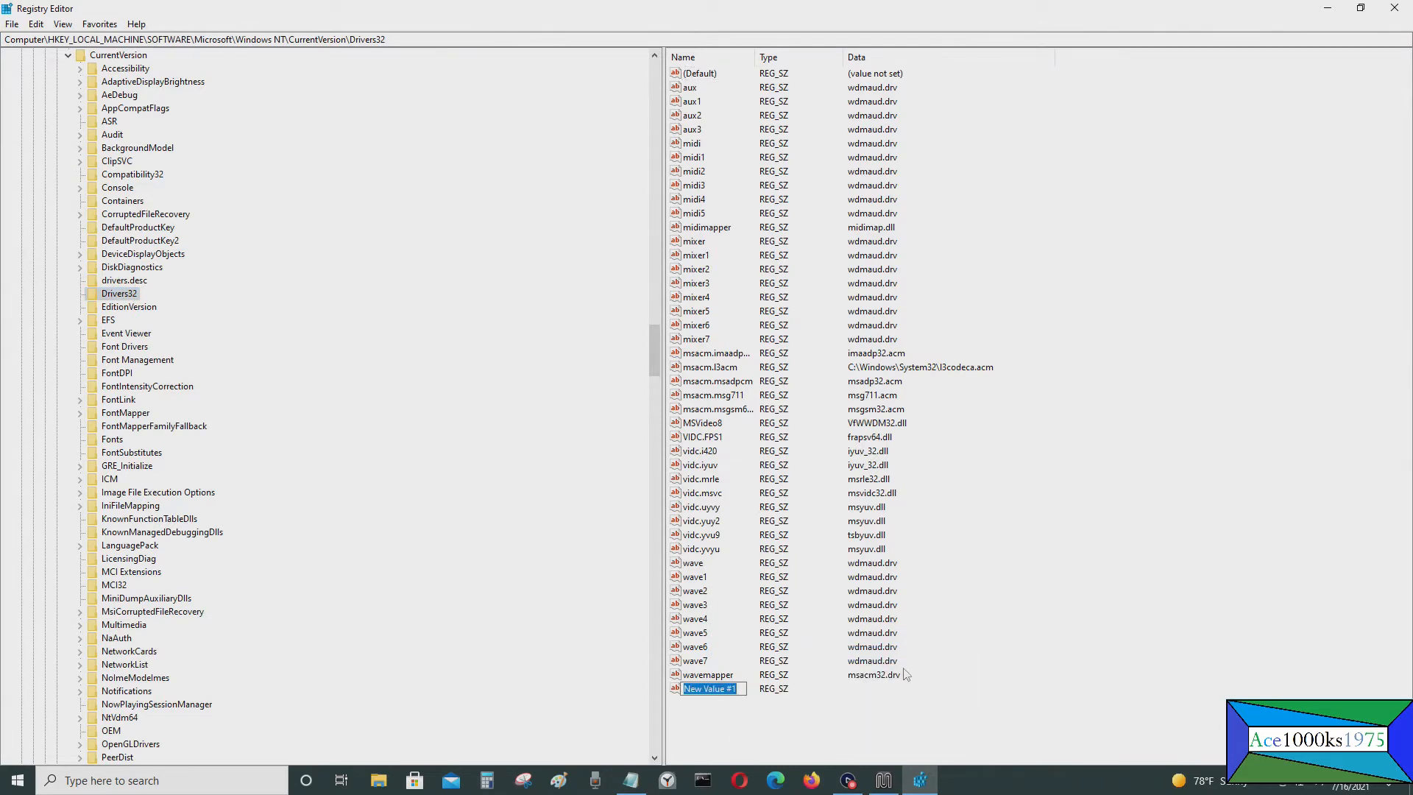
text(midi6)
key(Return)
Set the value data of this midi6 entry to mt32emu.dll, copied from the Notepad notes, and close Registry Editor.
right_click(697, 690)
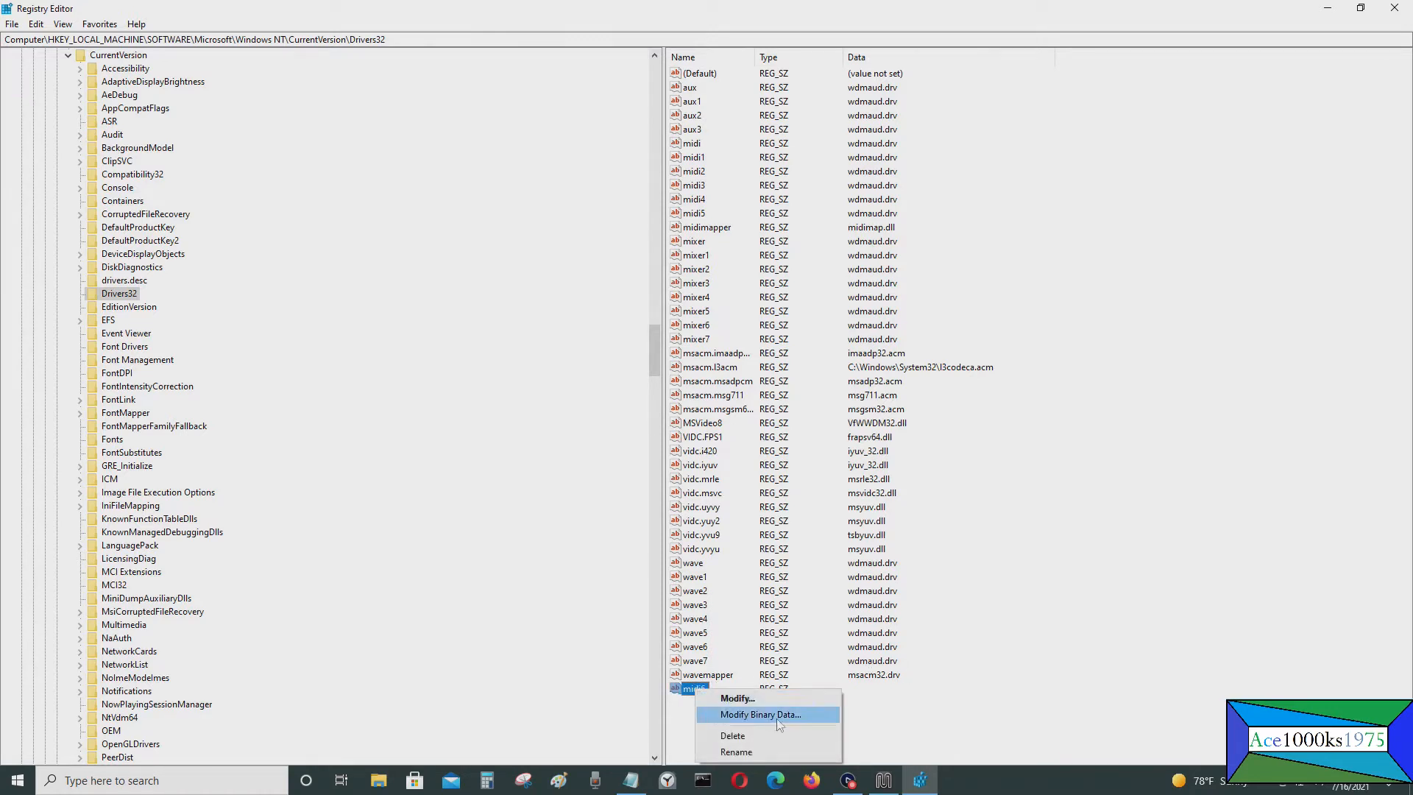
click(738, 697)
click(631, 780)
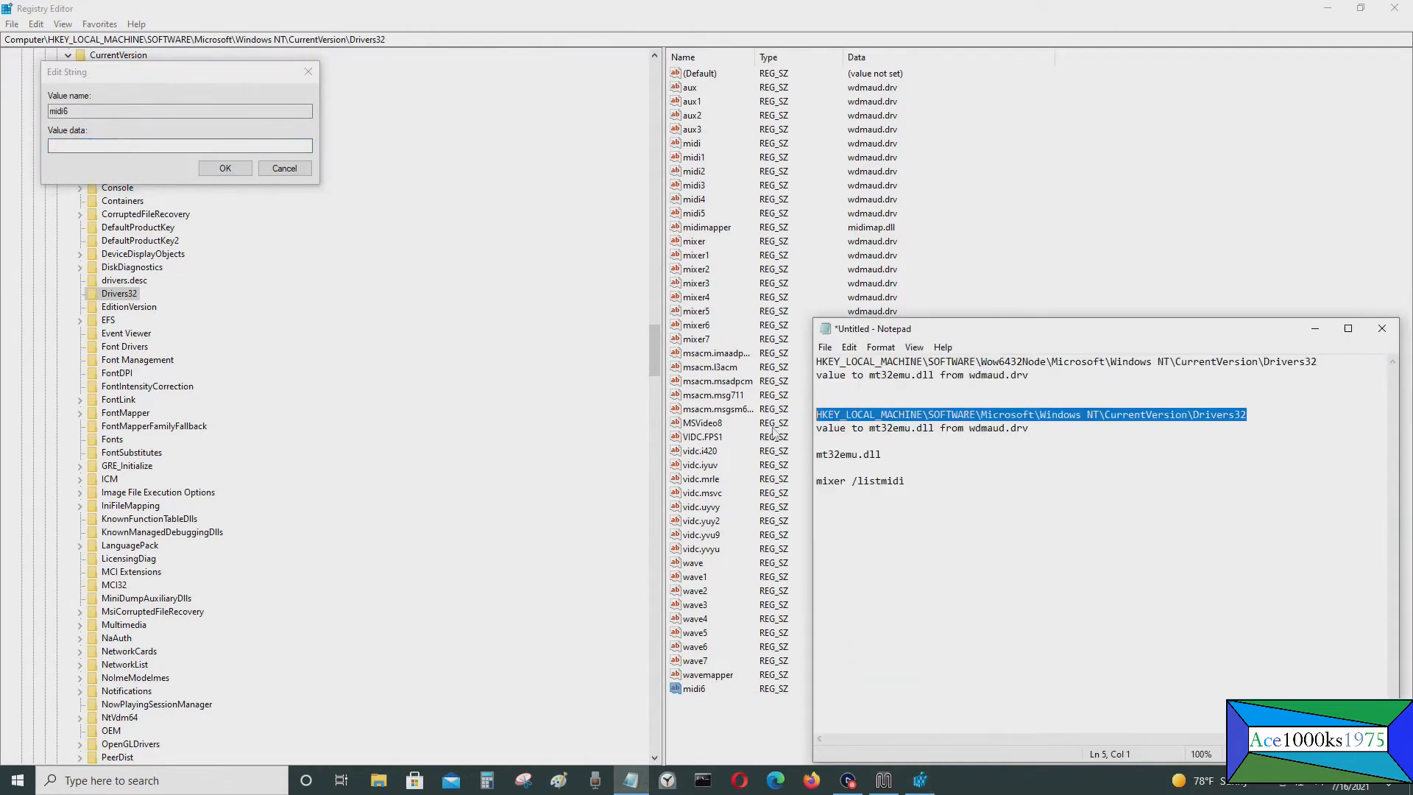
drag(896, 458, 817, 454)
key(ctrl+c)
click(131, 159)
key(ctrl+v)
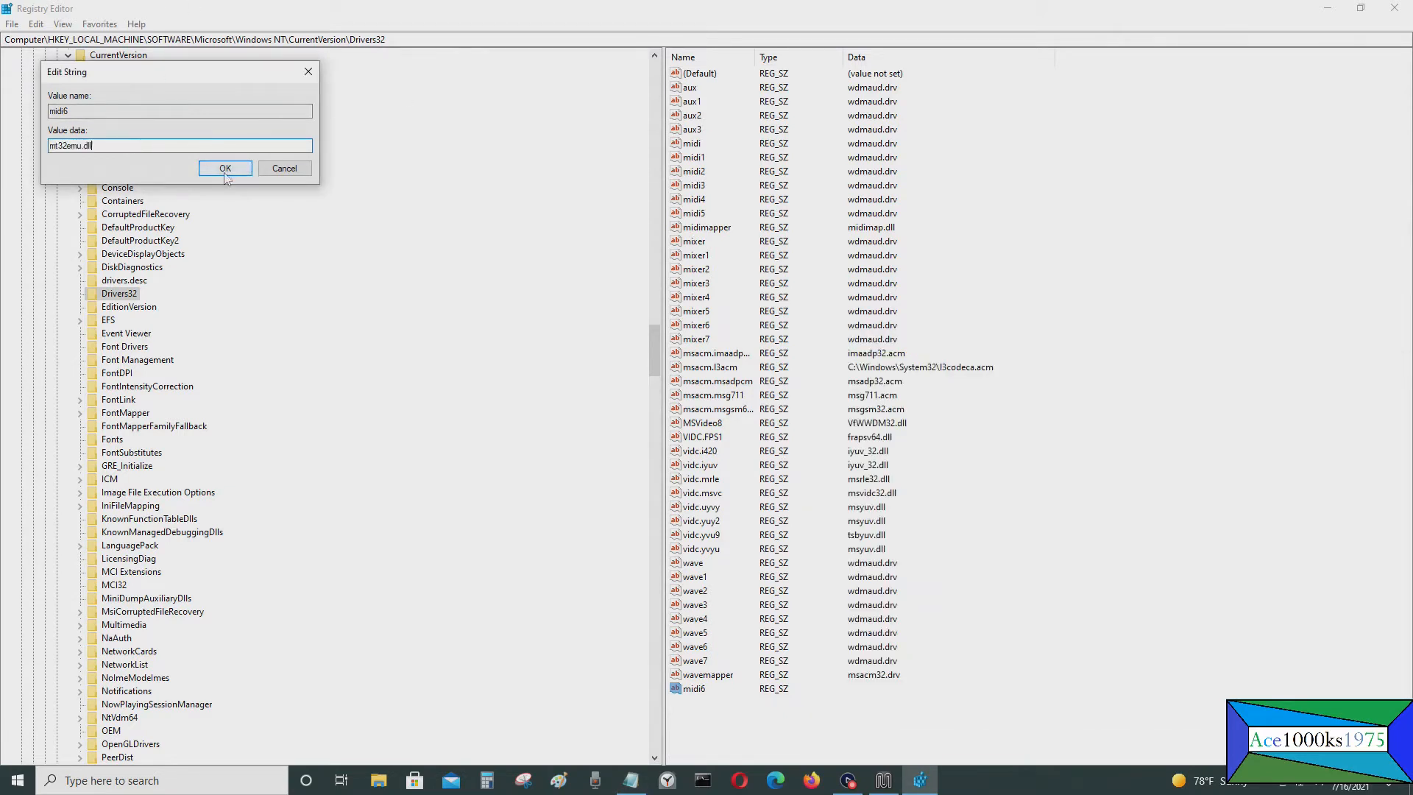
click(226, 168)
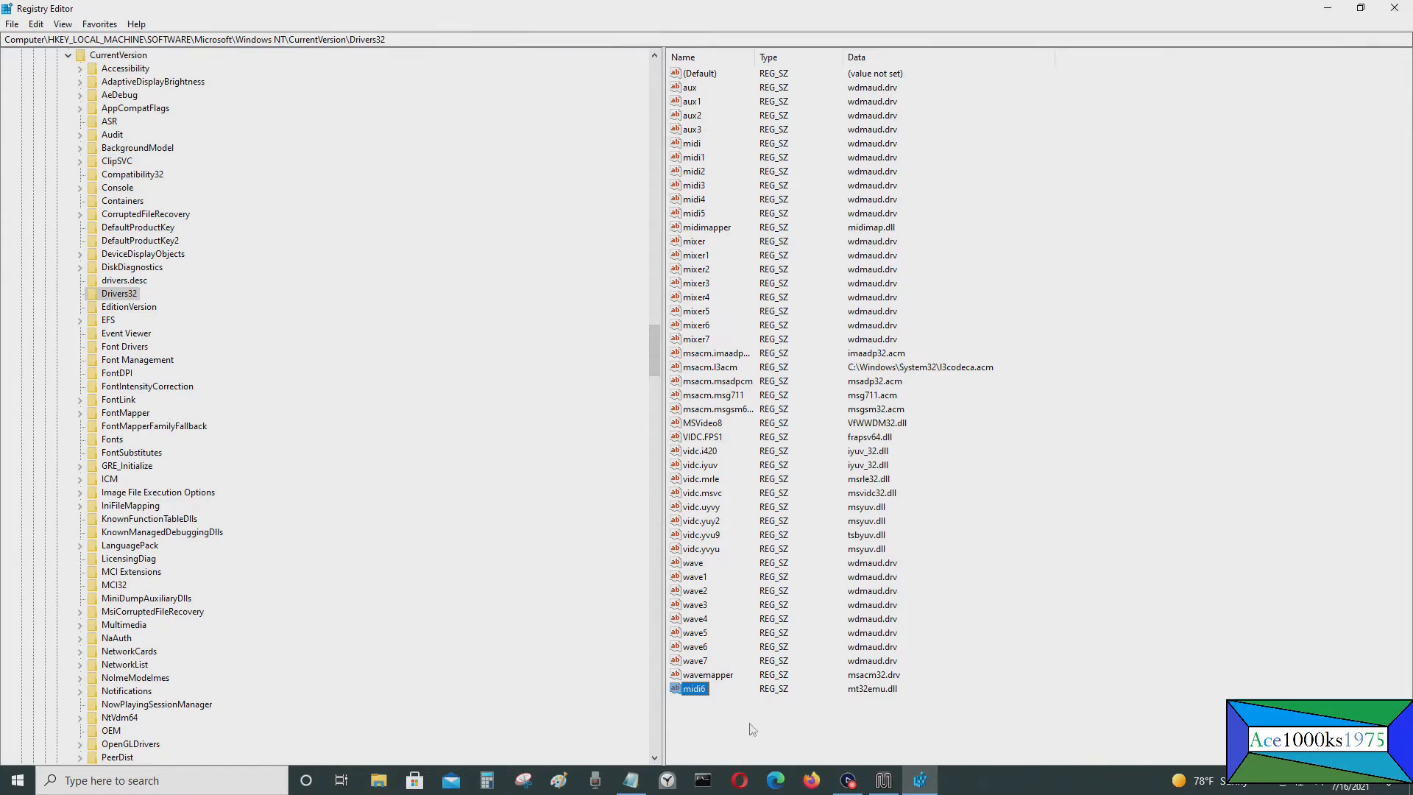
key(alt+F4)
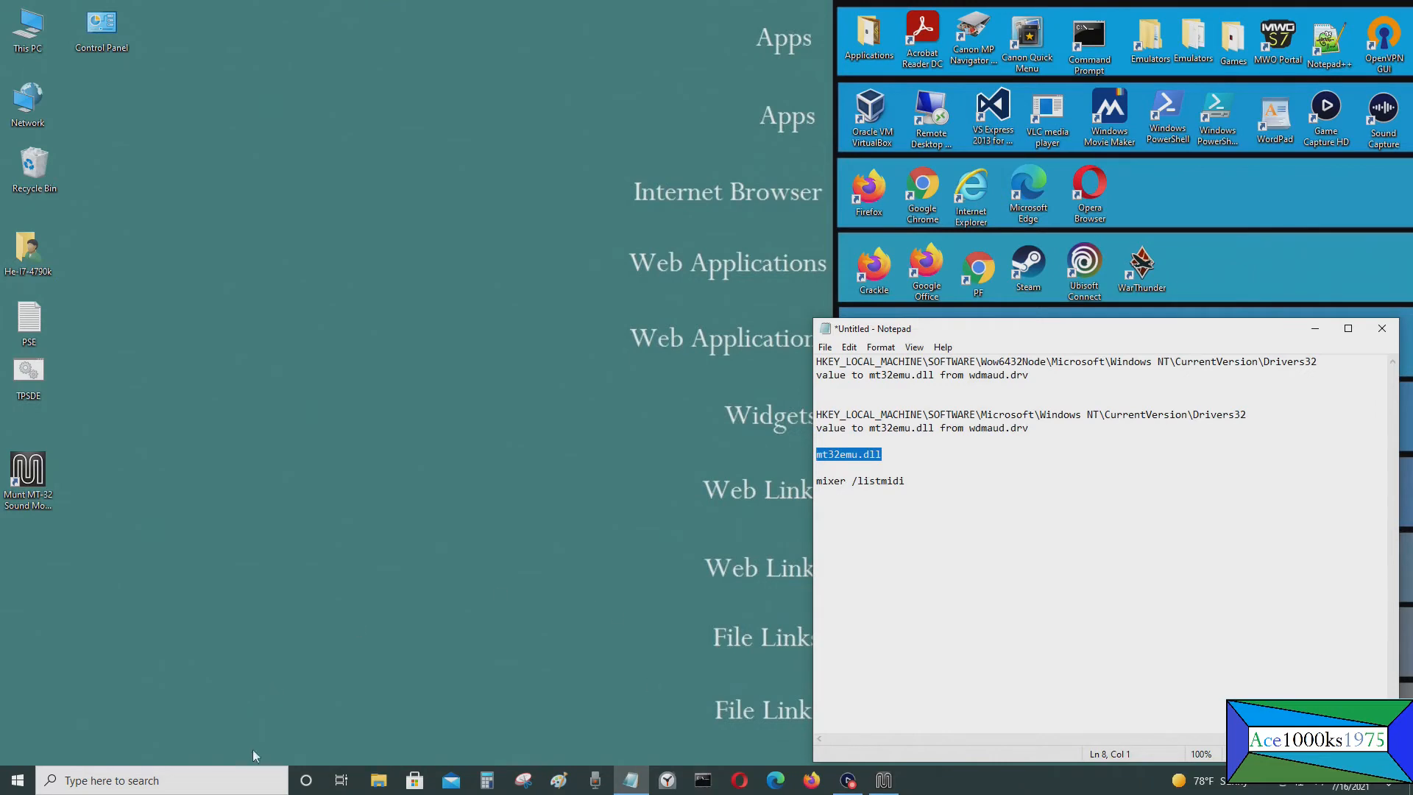
Launch DOSBox 0.74-3, list its MIDI devices with mixer /listmidi, and exit DOSBox.
click(249, 782)
text(dosbox)
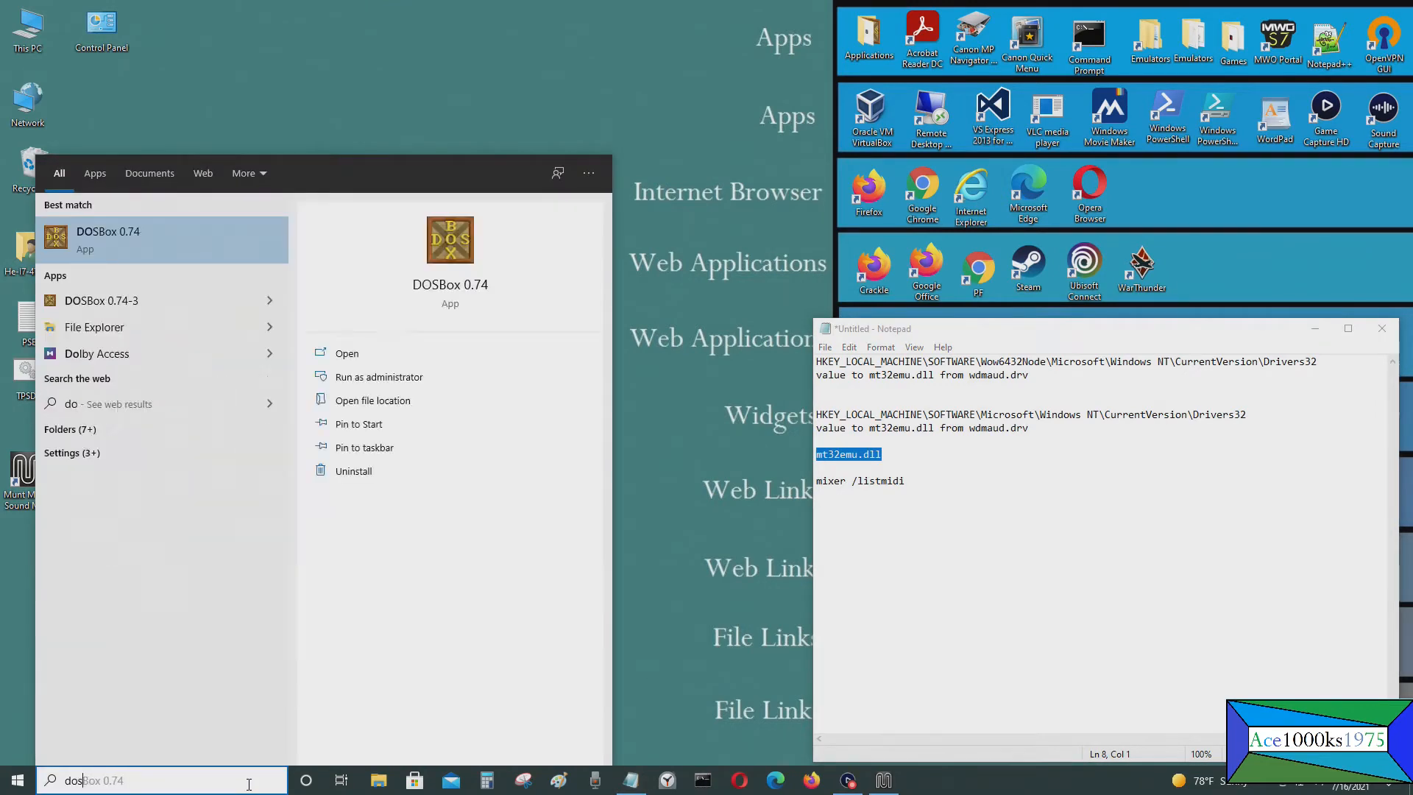
click(227, 302)
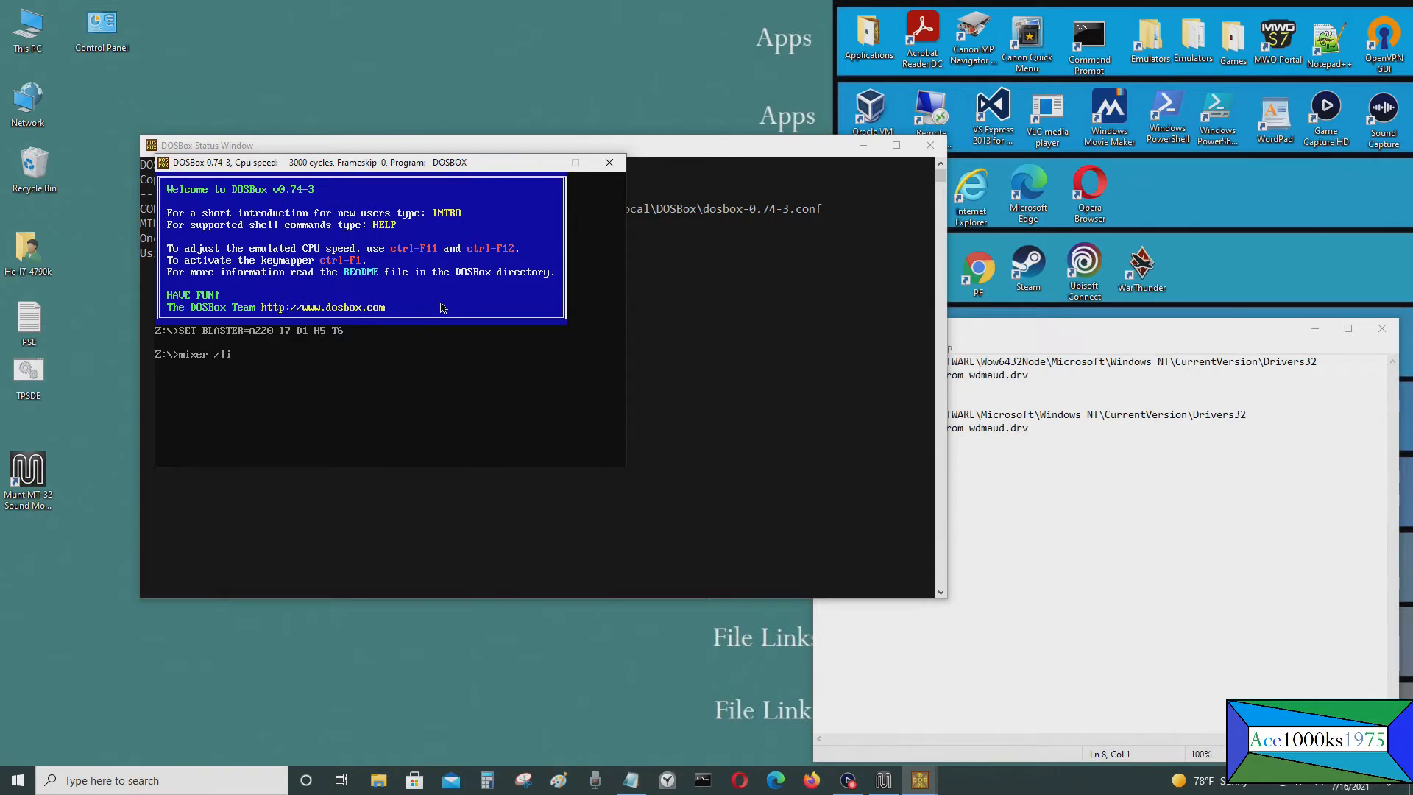
text(mixer /listmidi)
key(Return)
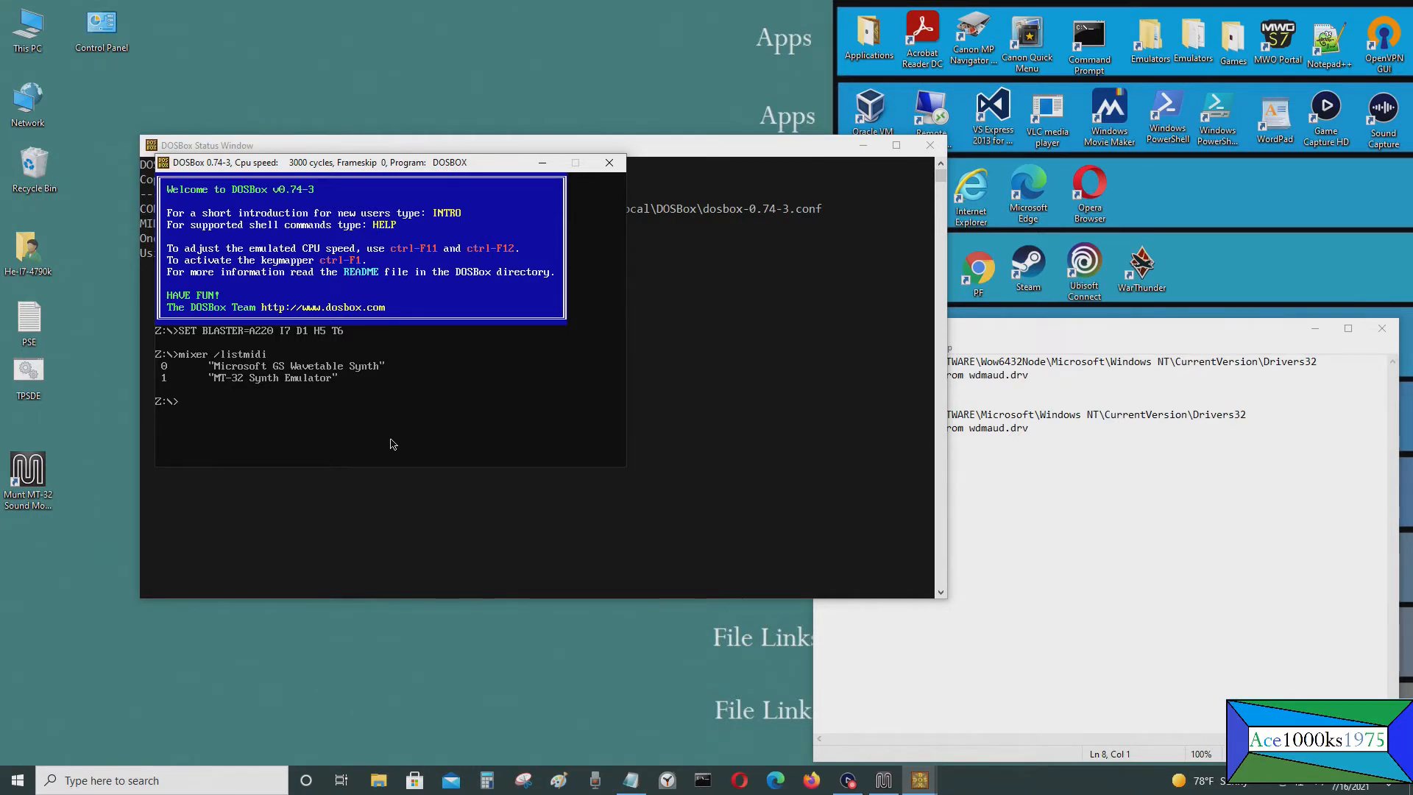
text(ity)
key(Return)
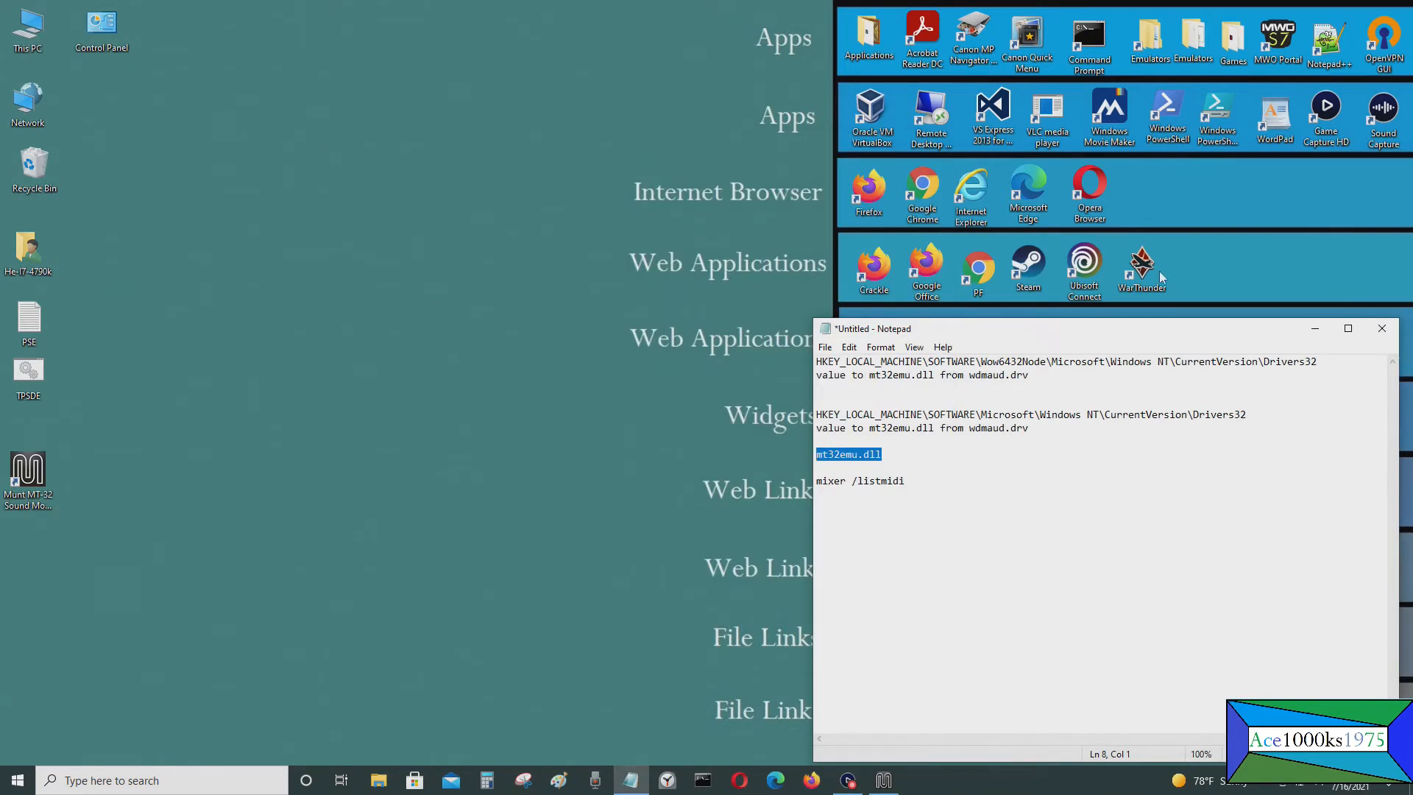
Search Windows for regedit, open Registry Editor and allow it to make changes to the device.
click(147, 783)
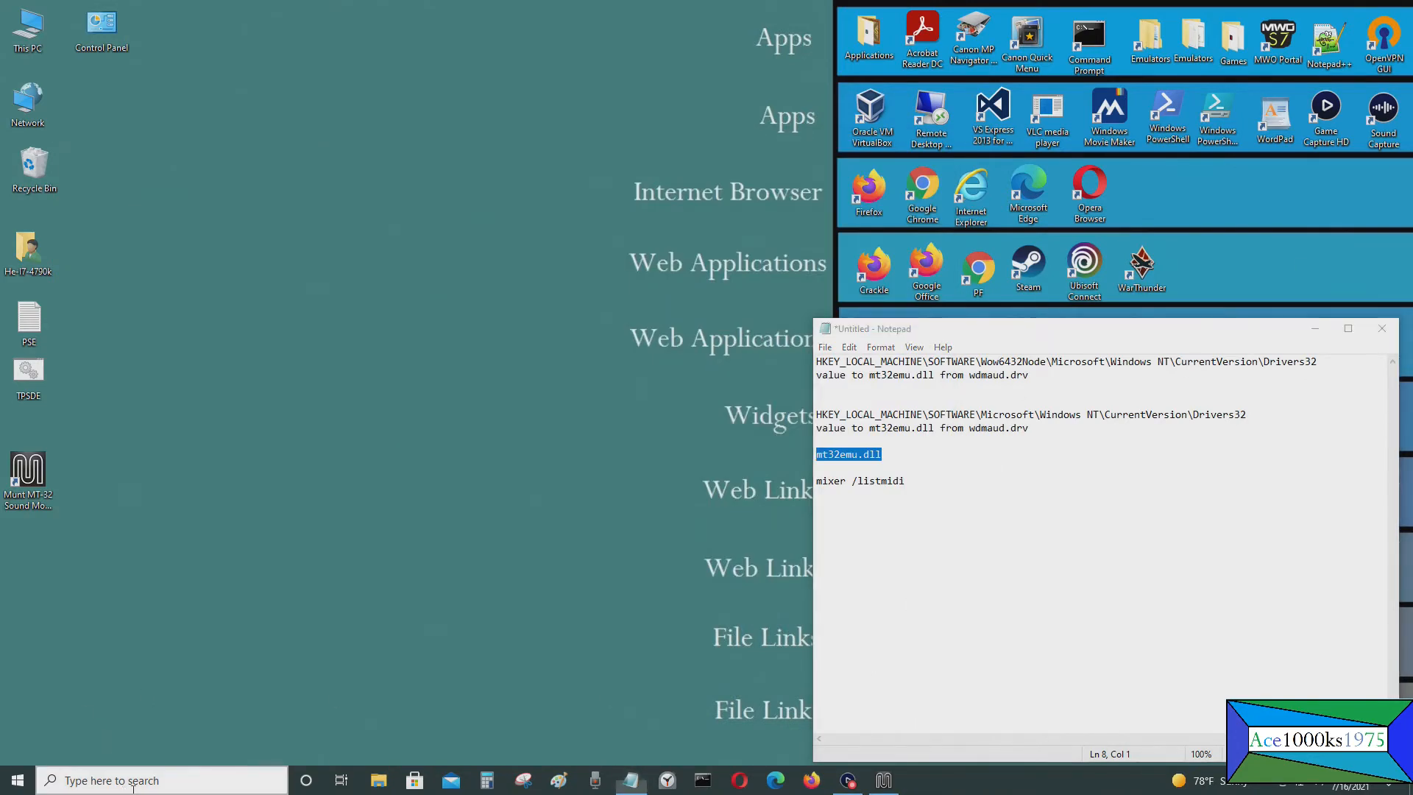
text(regedit)
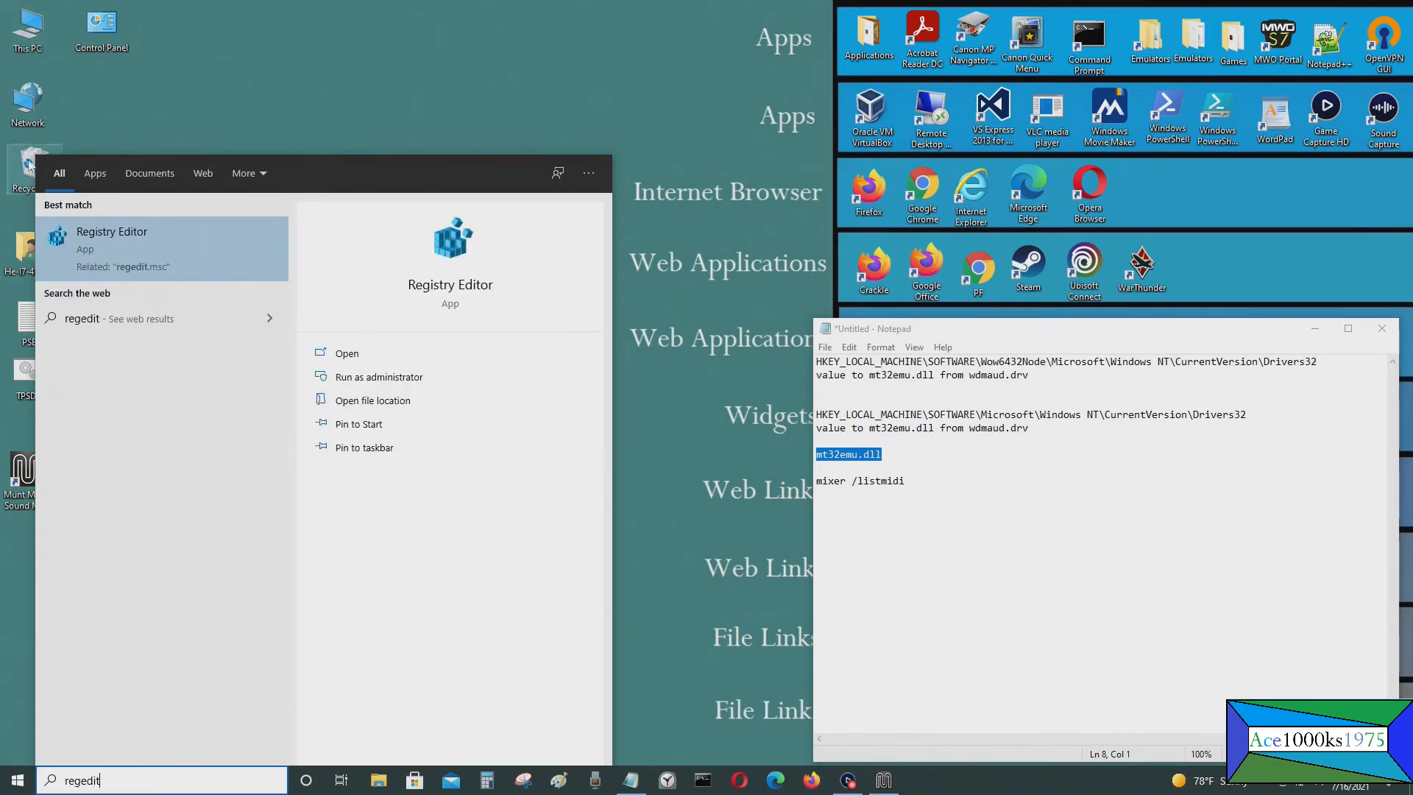
click(105, 235)
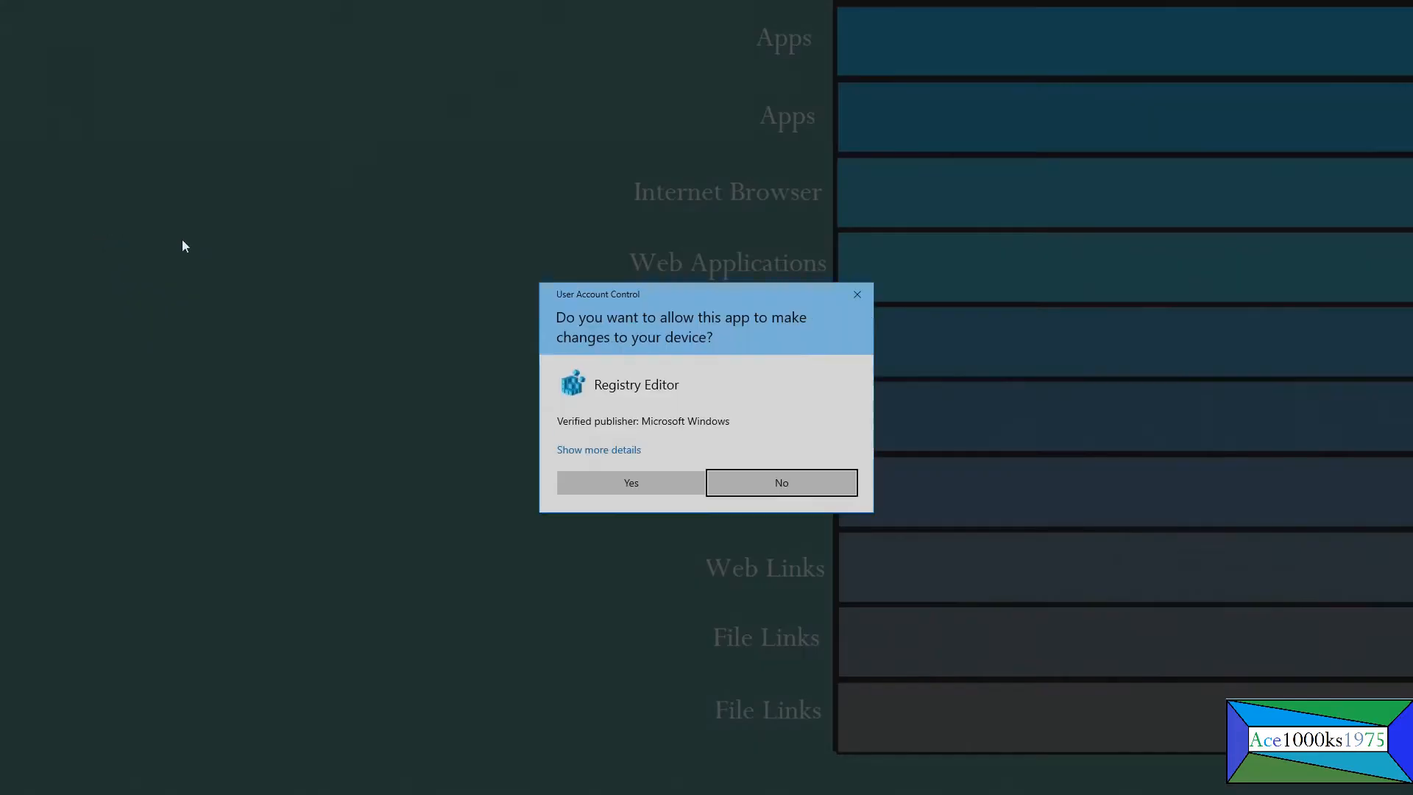
click(647, 485)
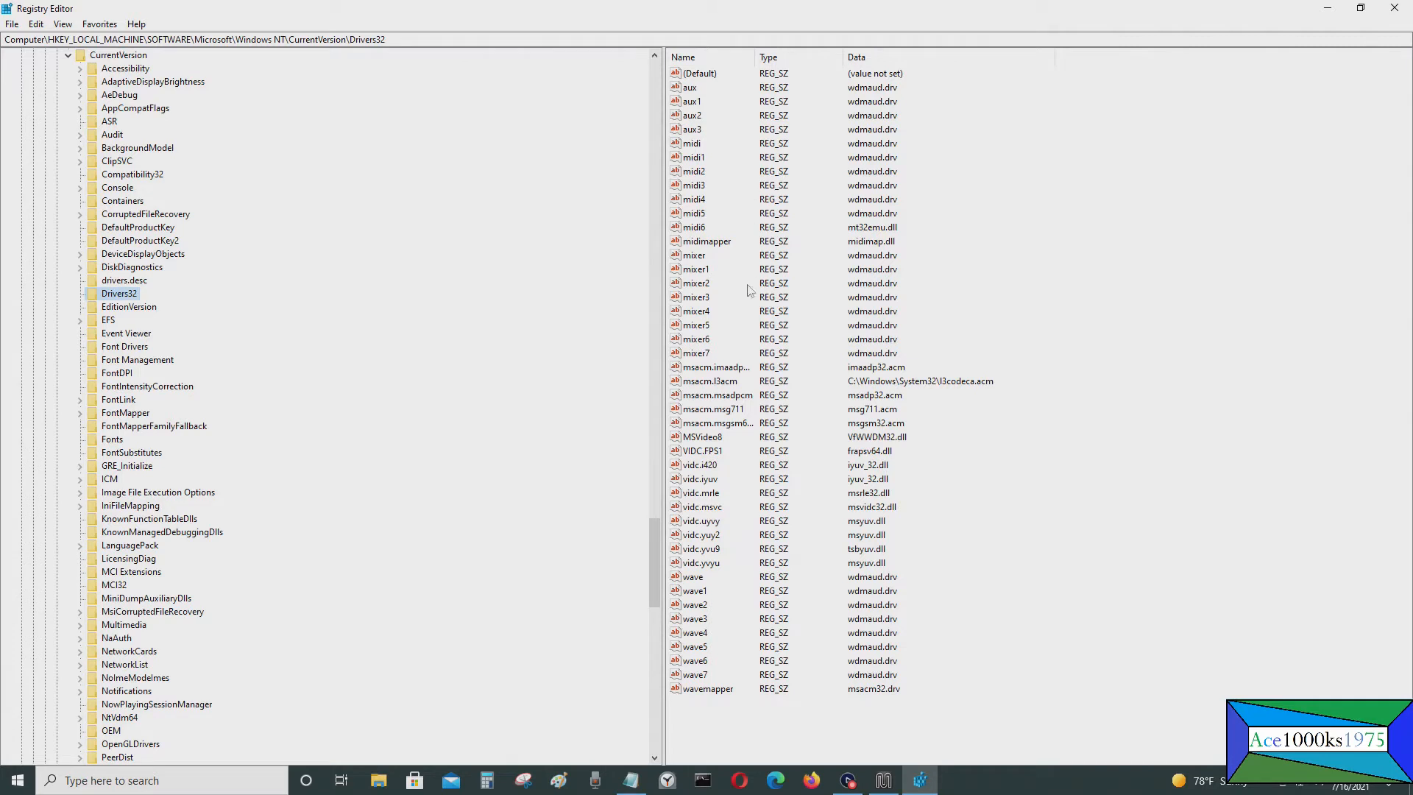
Delete the midi6 value from the SOFTWARE\Microsoft\Windows NT\CurrentVersion\Drivers32 key.
click(693, 228)
click(706, 238)
click(704, 228)
right_click(700, 234)
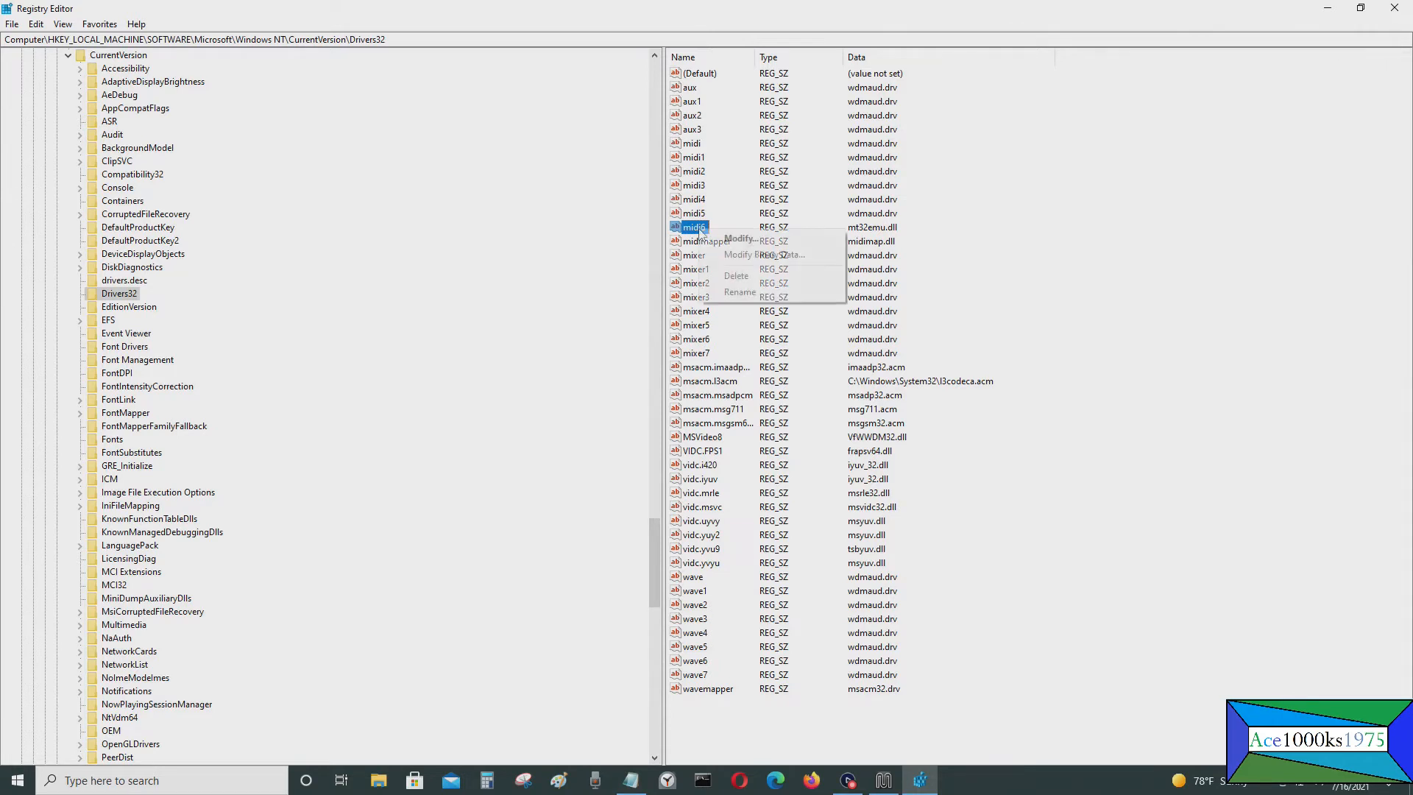
click(747, 276)
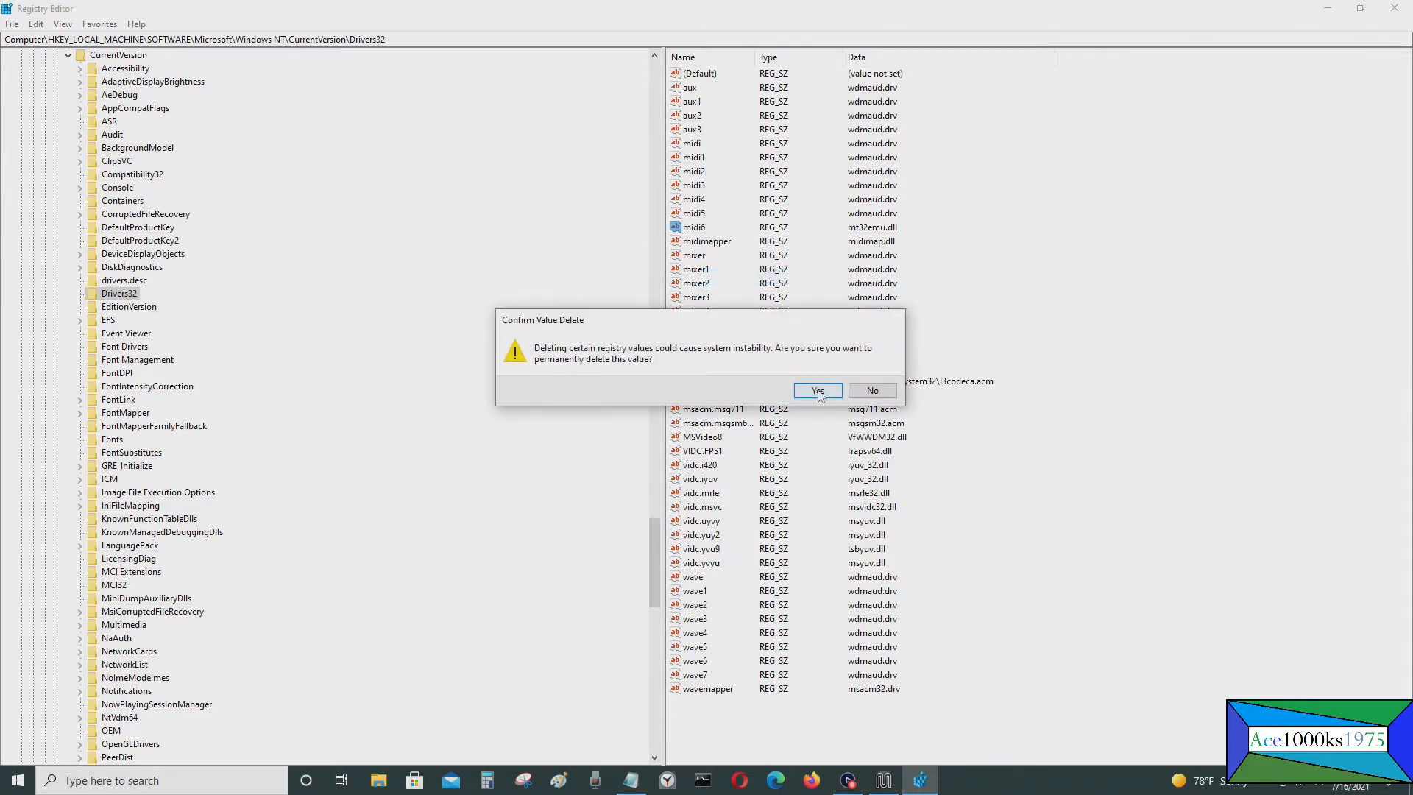
click(816, 390)
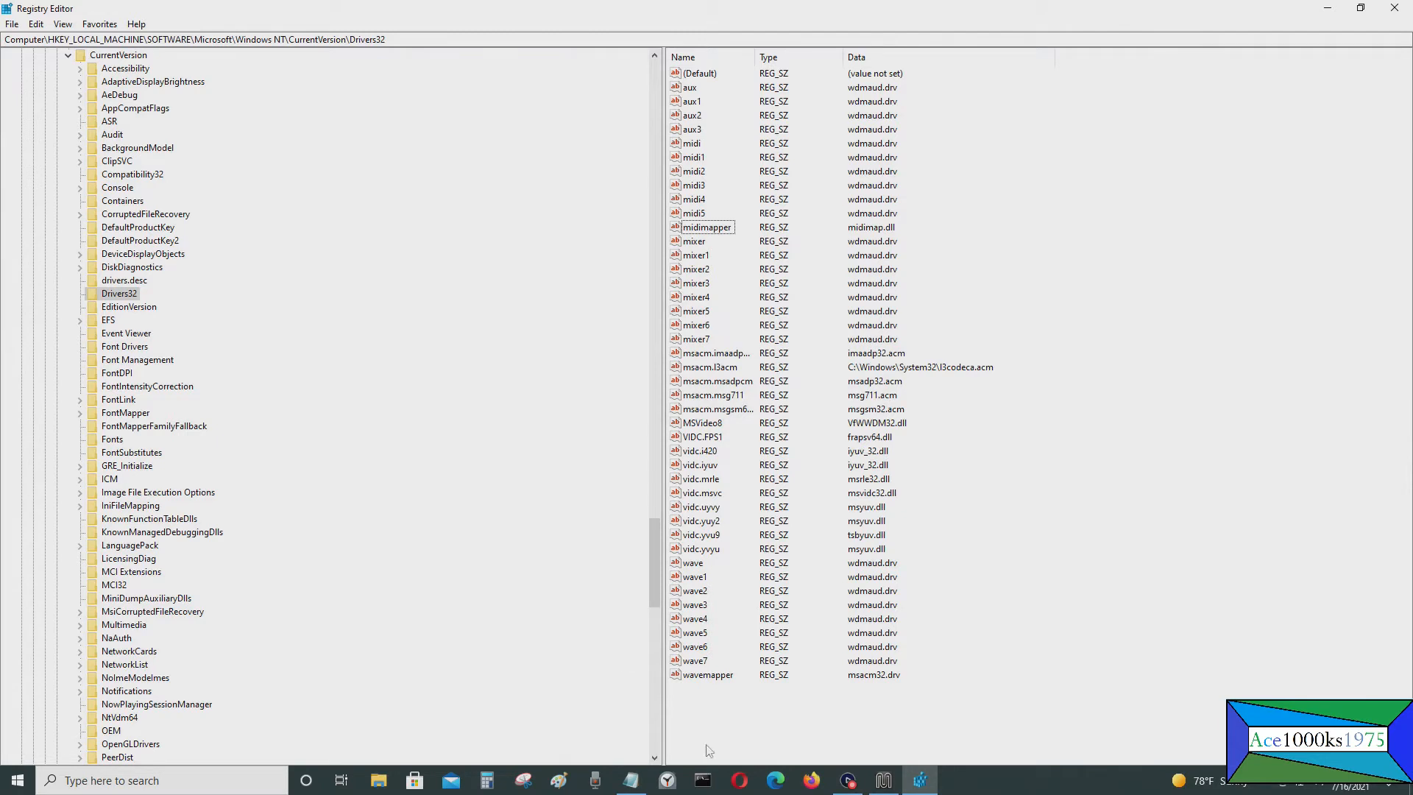
Go to HKEY_LOCAL_MACHINE\SOFTWARE\WOW6432Node\Microsoft\Windows NT\CurrentVersion\Drivers32 using the path in the Notepad notes.
click(631, 780)
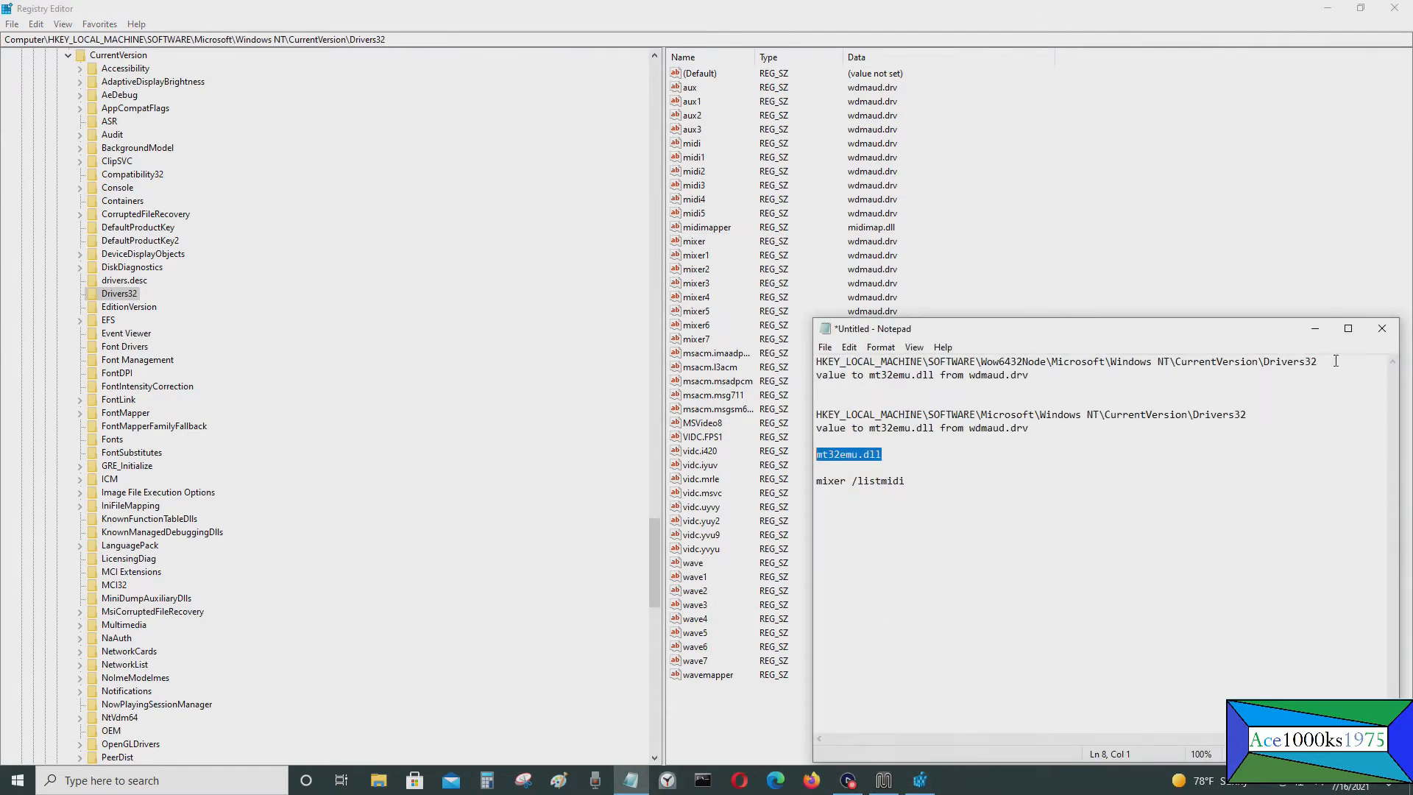
drag(1246, 414, 972, 417)
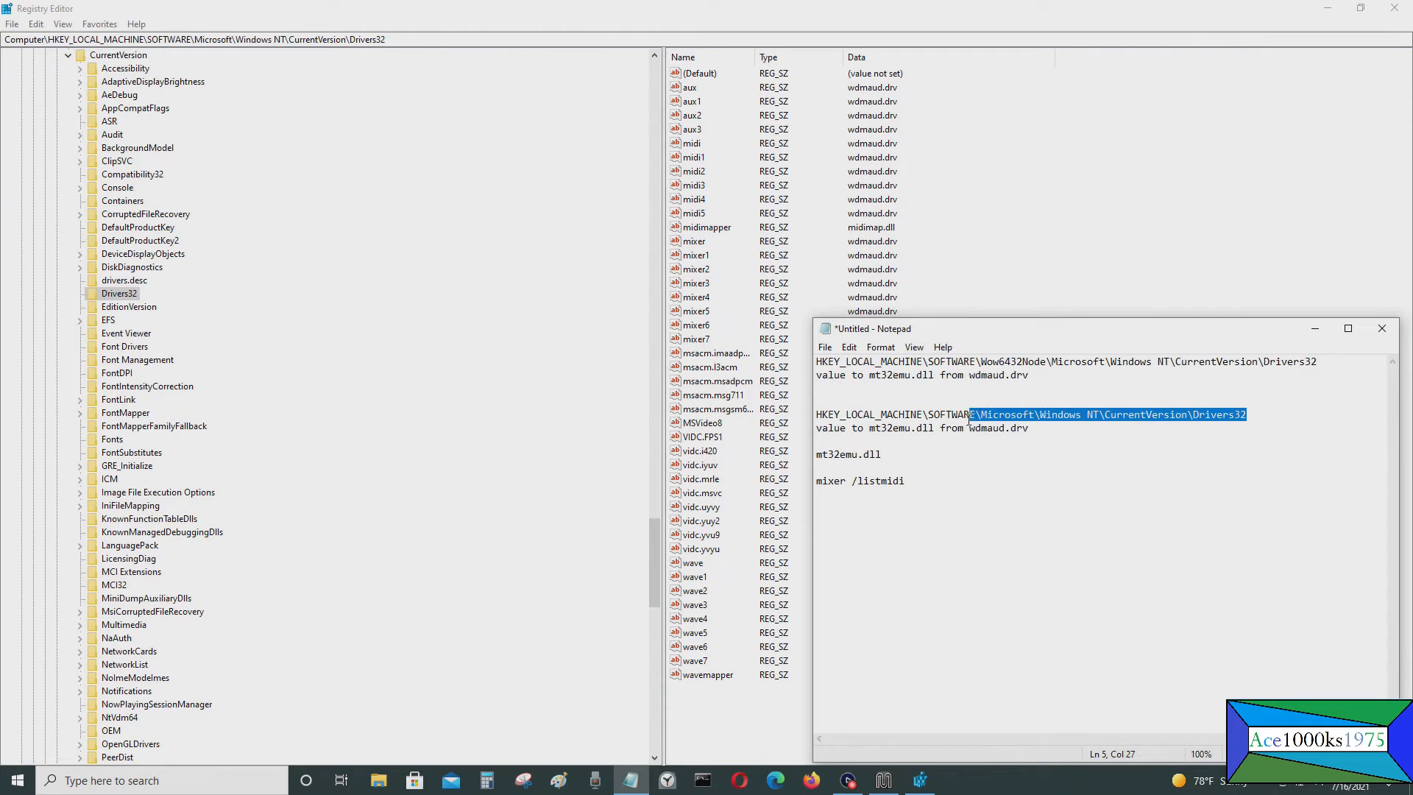
drag(1326, 362, 804, 366)
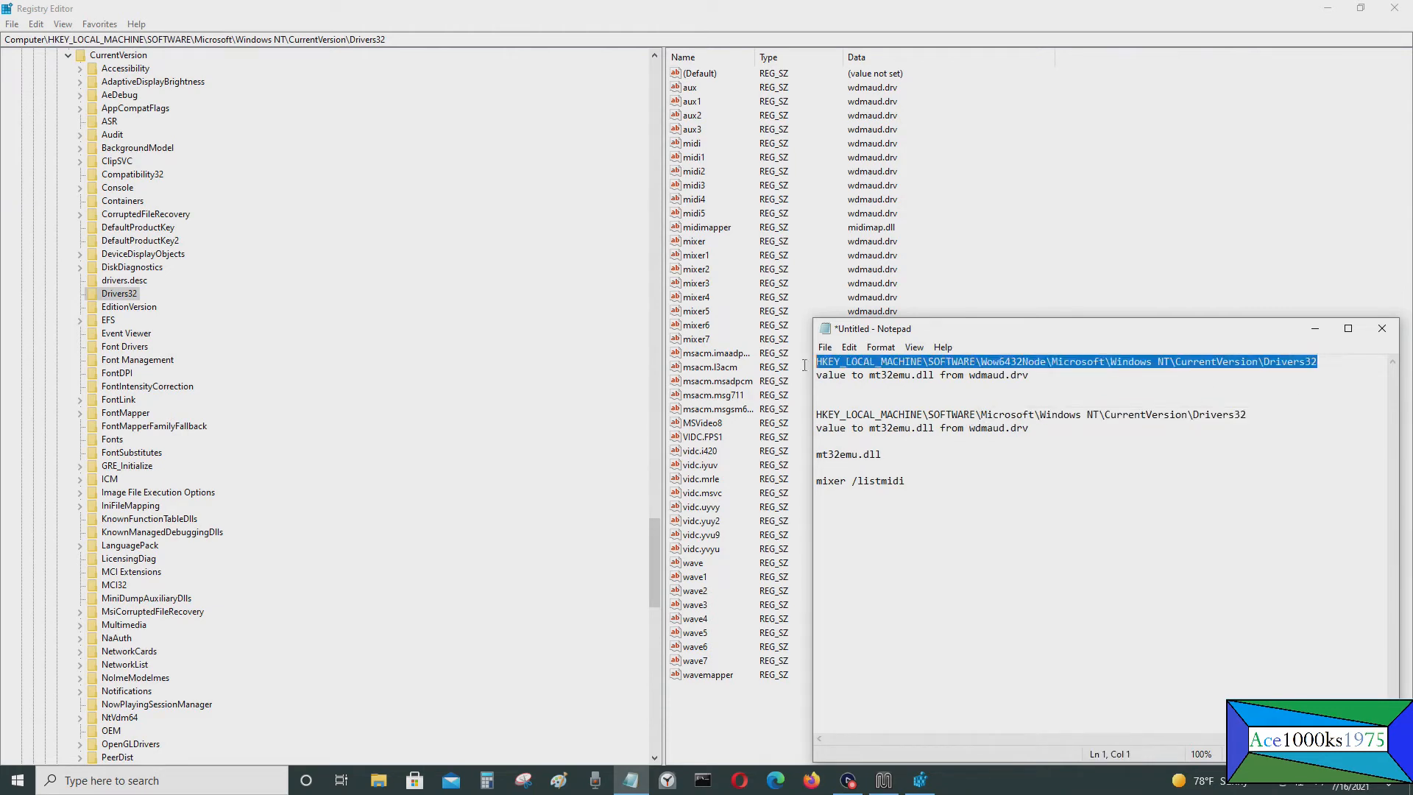
click(401, 39)
drag(388, 39, 56, 38)
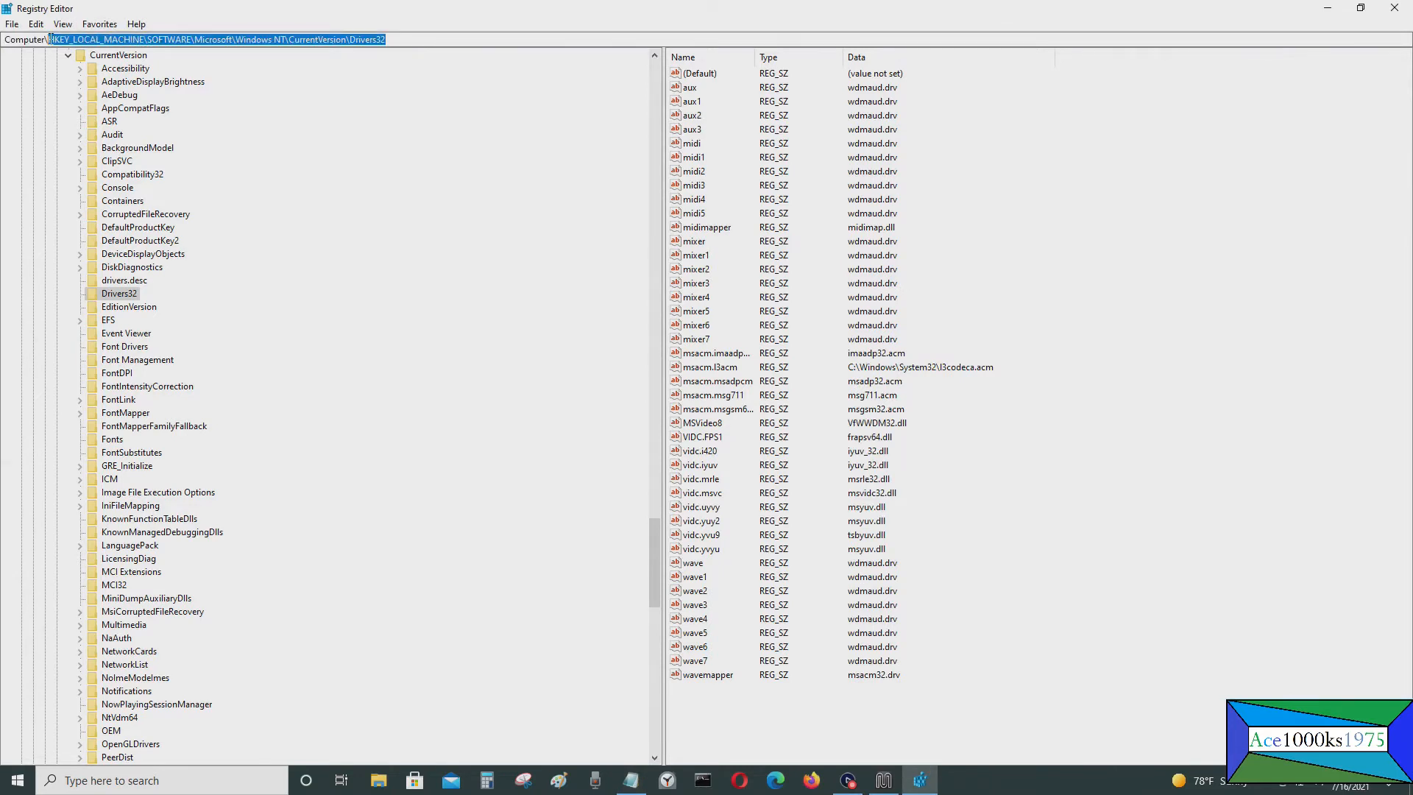
text(HKEY_LOCAL_MACHINE\SOFTWARE\WOW6432Node\Microsoft\Windows NT\CurrentVersion\Drivers32)
key(Return)
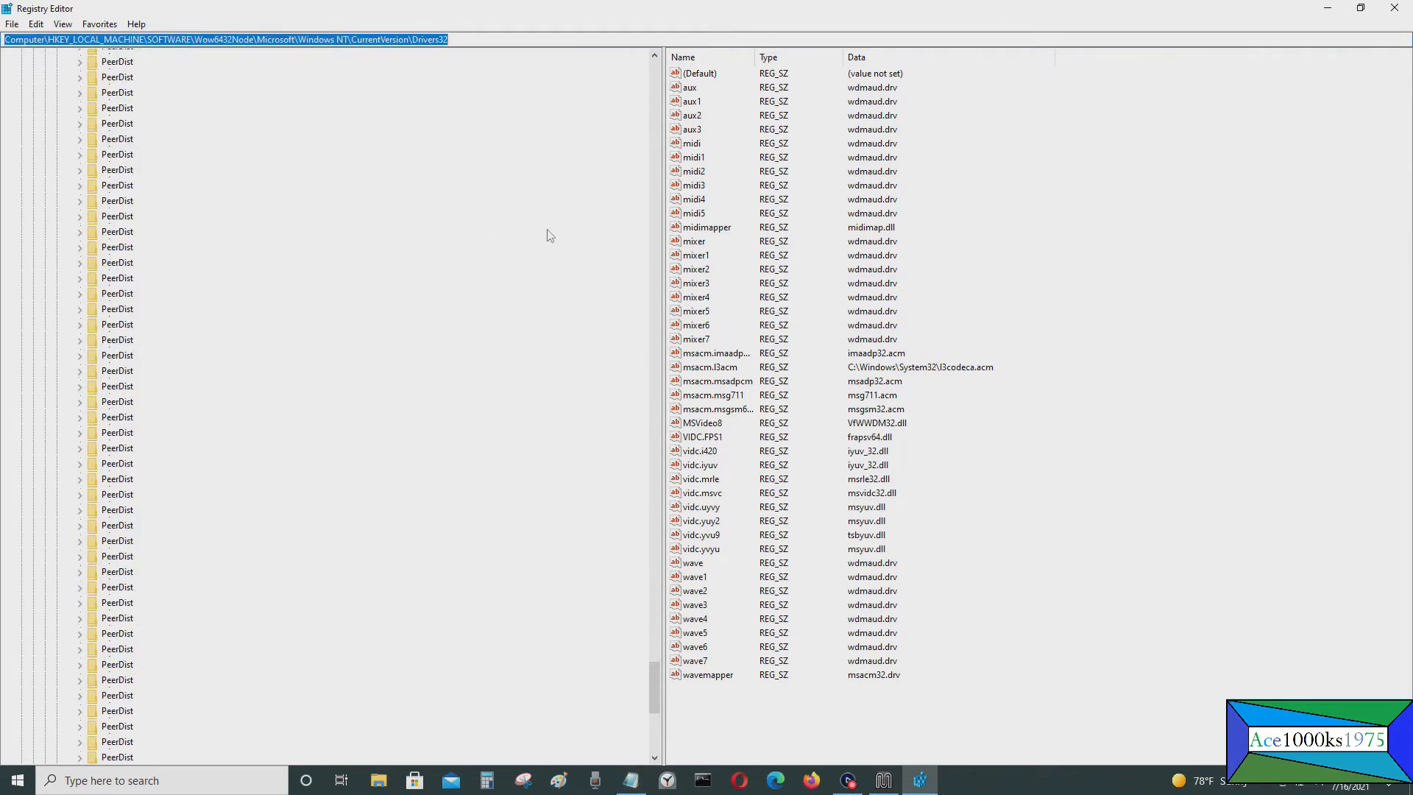
Delete the midi6 value from the WOW6432Node Drivers32 key.
click(701, 229)
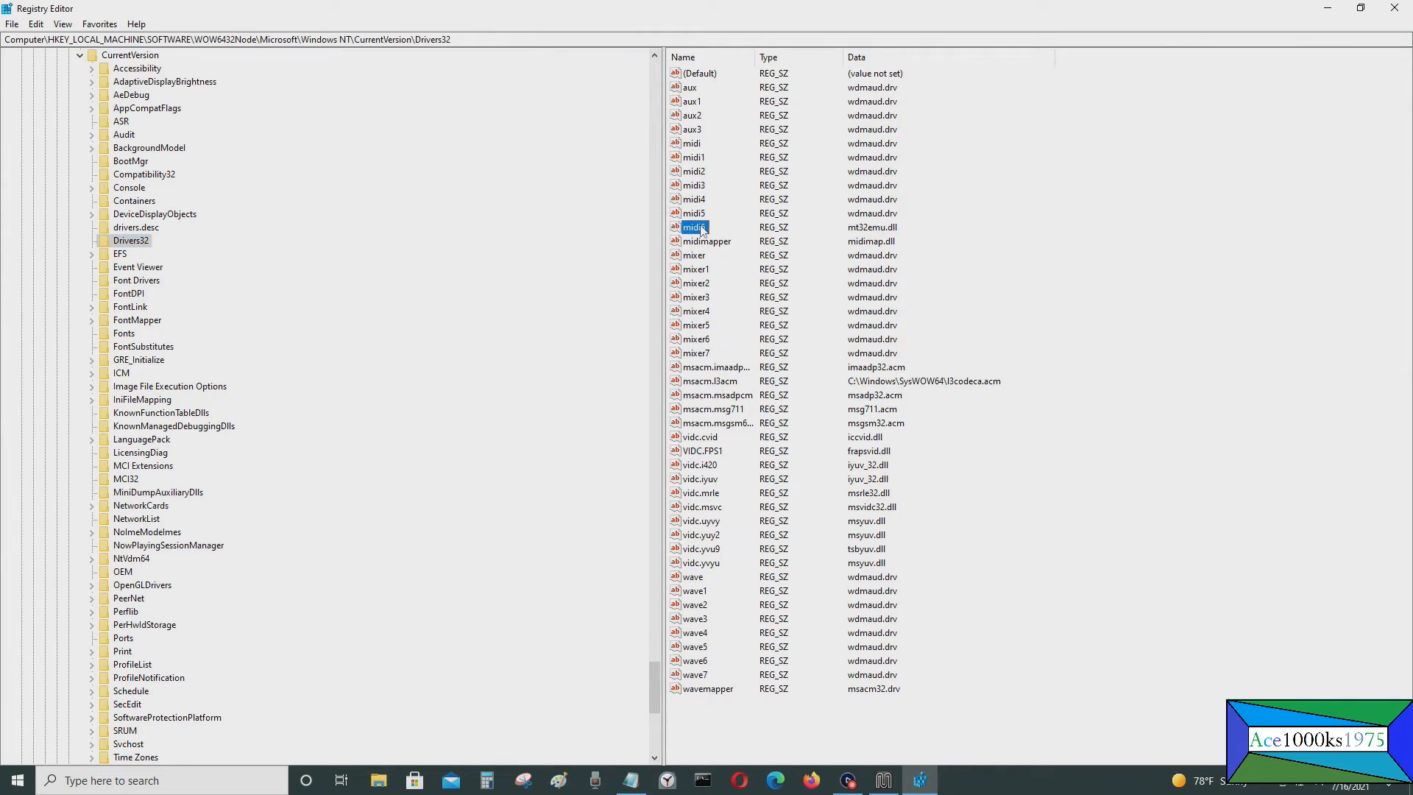
right_click(702, 229)
click(760, 271)
click(802, 388)
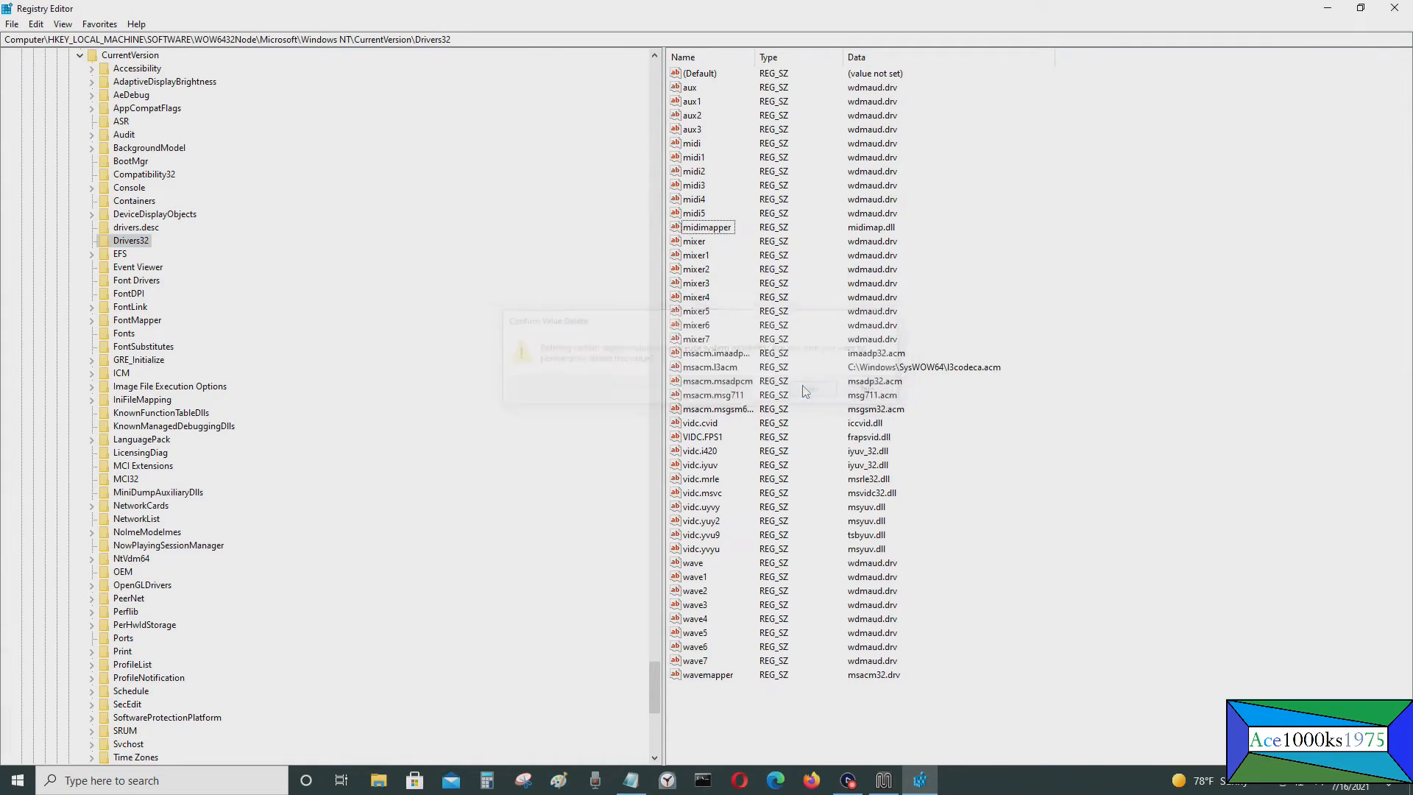
Relaunch DOSBox 0.74-3, check the MIDI device list again with mixer /listmidi, and close it.
click(199, 780)
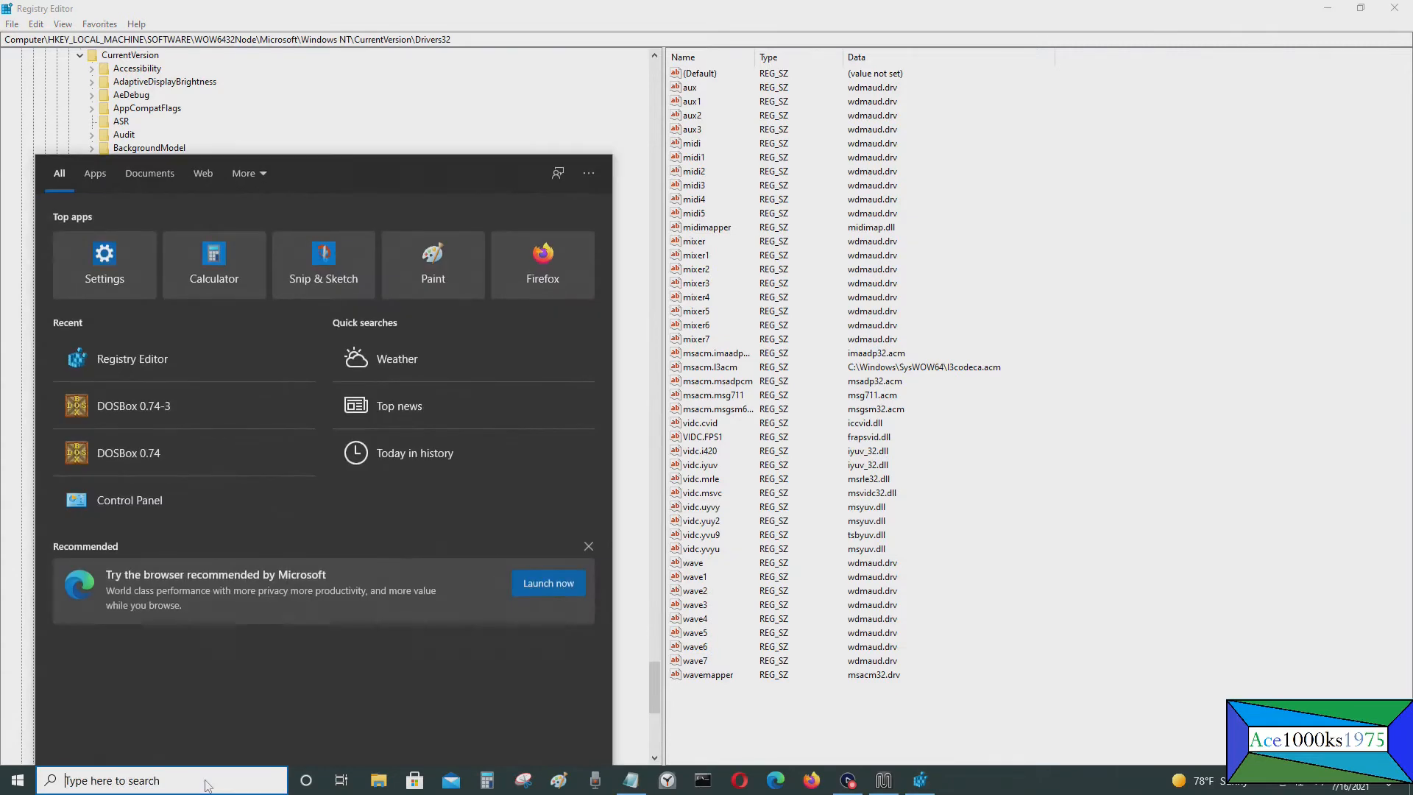
text(dosbox)
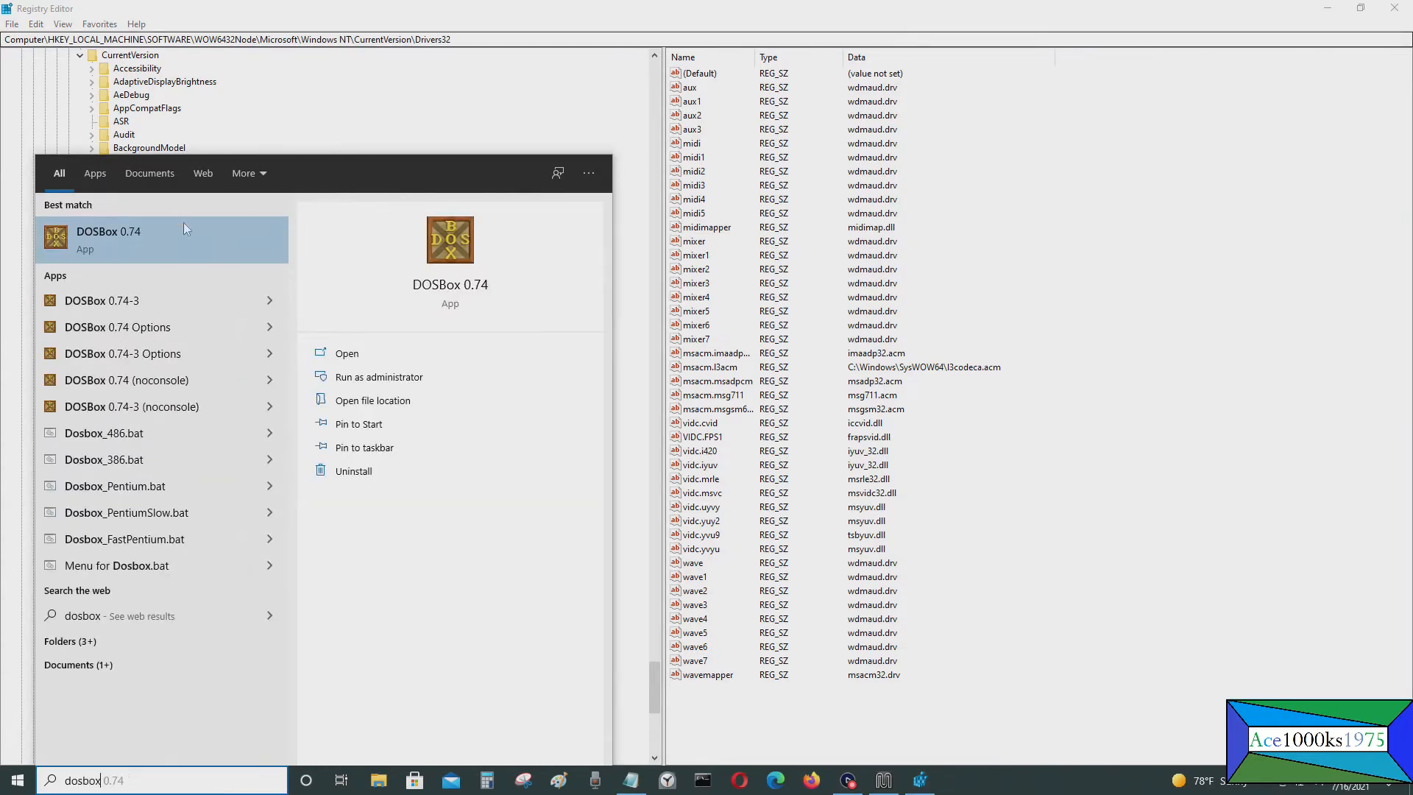
click(185, 304)
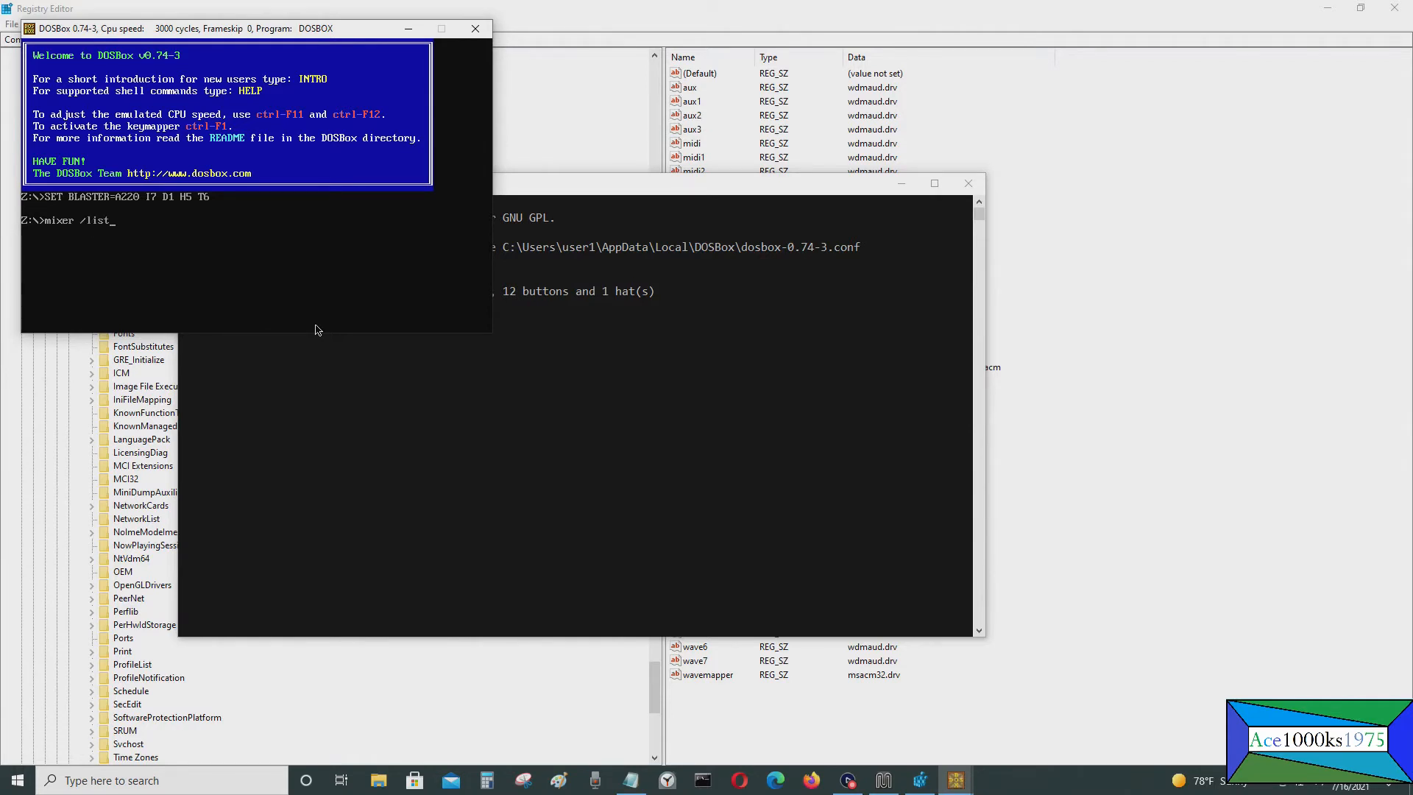
text(id)
key(Return)
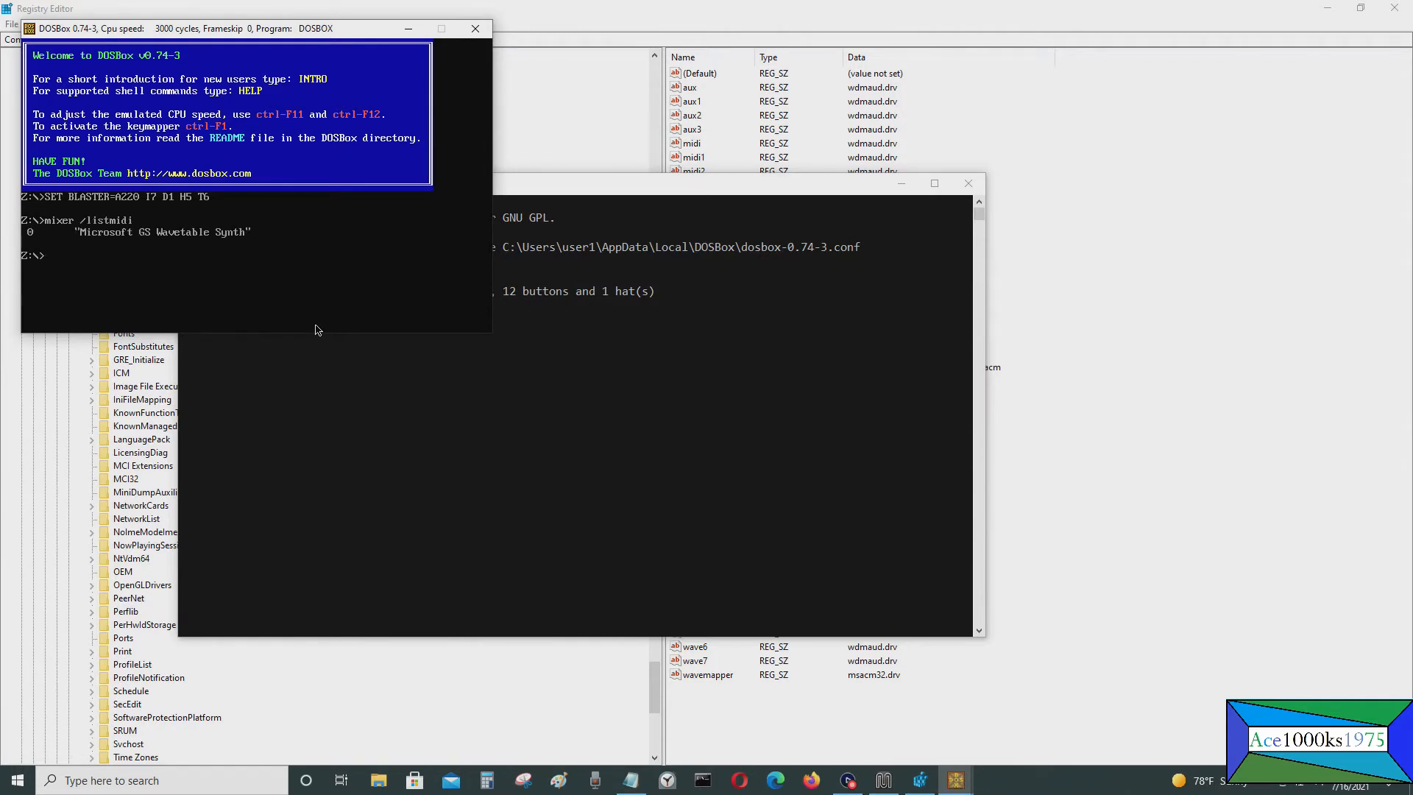
click(475, 28)
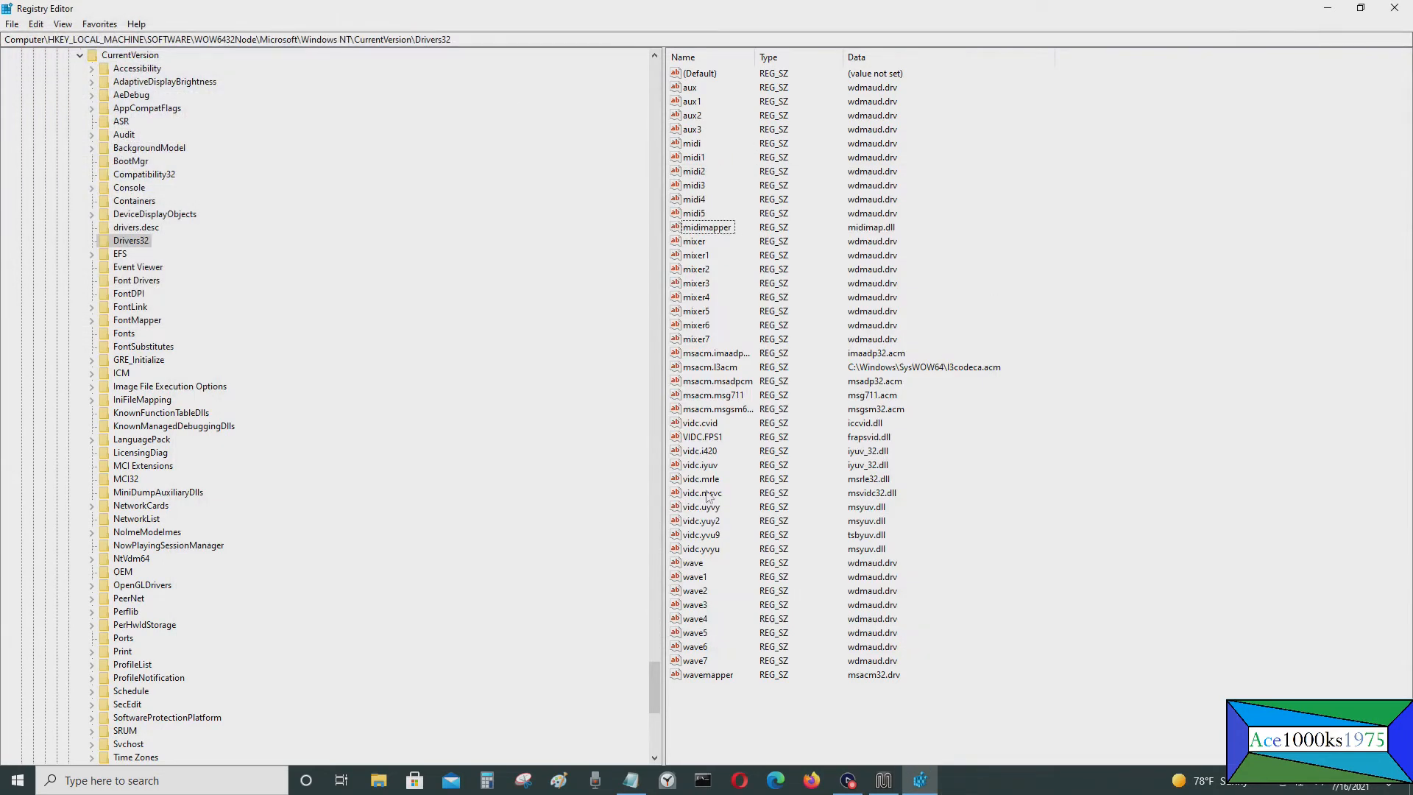
Set the value data of the existing midi entry in the WOW6432Node Drivers32 key to mt32emu.dll, copied from the Notepad notes.
click(630, 780)
drag(883, 454, 816, 455)
key(ctrl+c)
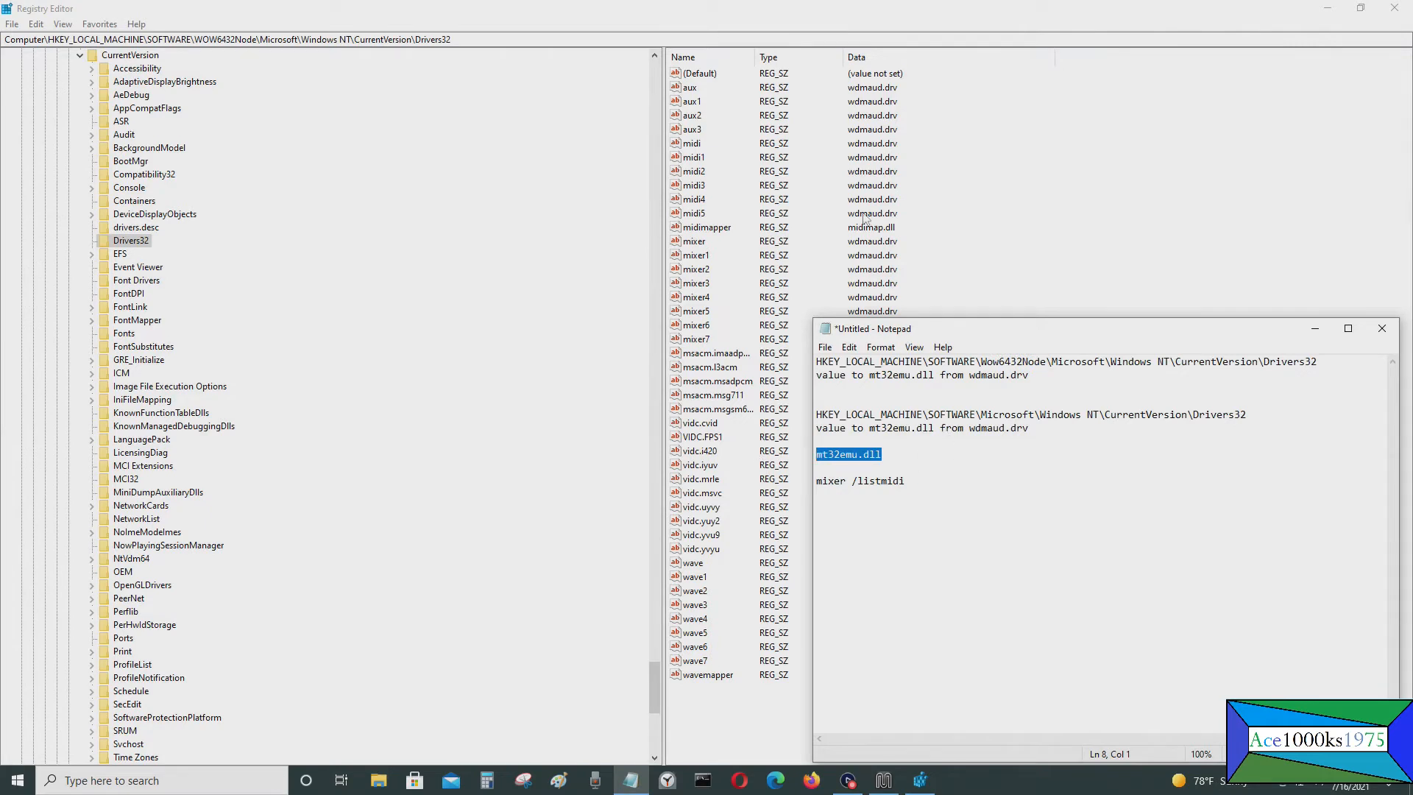
click(693, 158)
right_click(716, 160)
key(Escape)
key(Up)
key(Up)
key(Down)
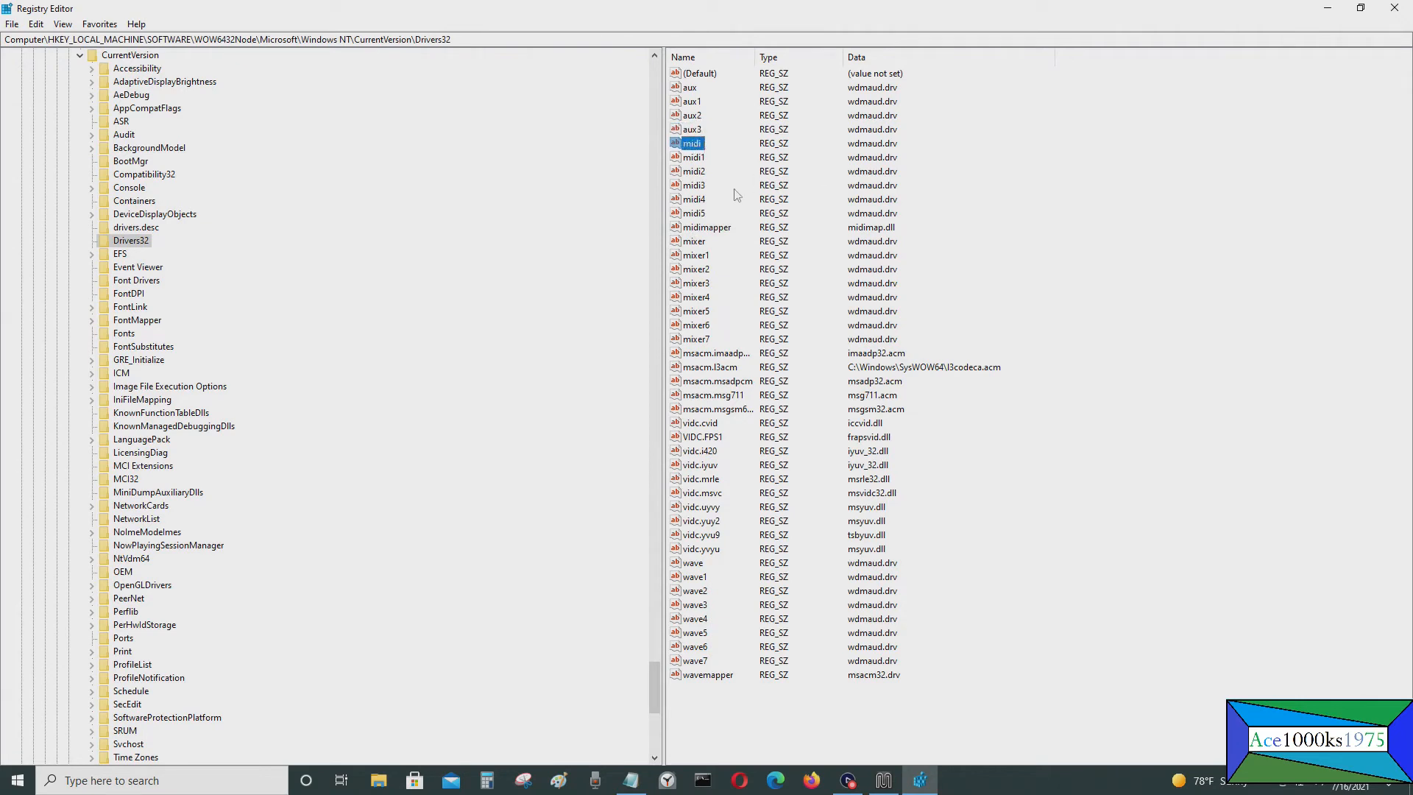
right_click(692, 147)
click(732, 152)
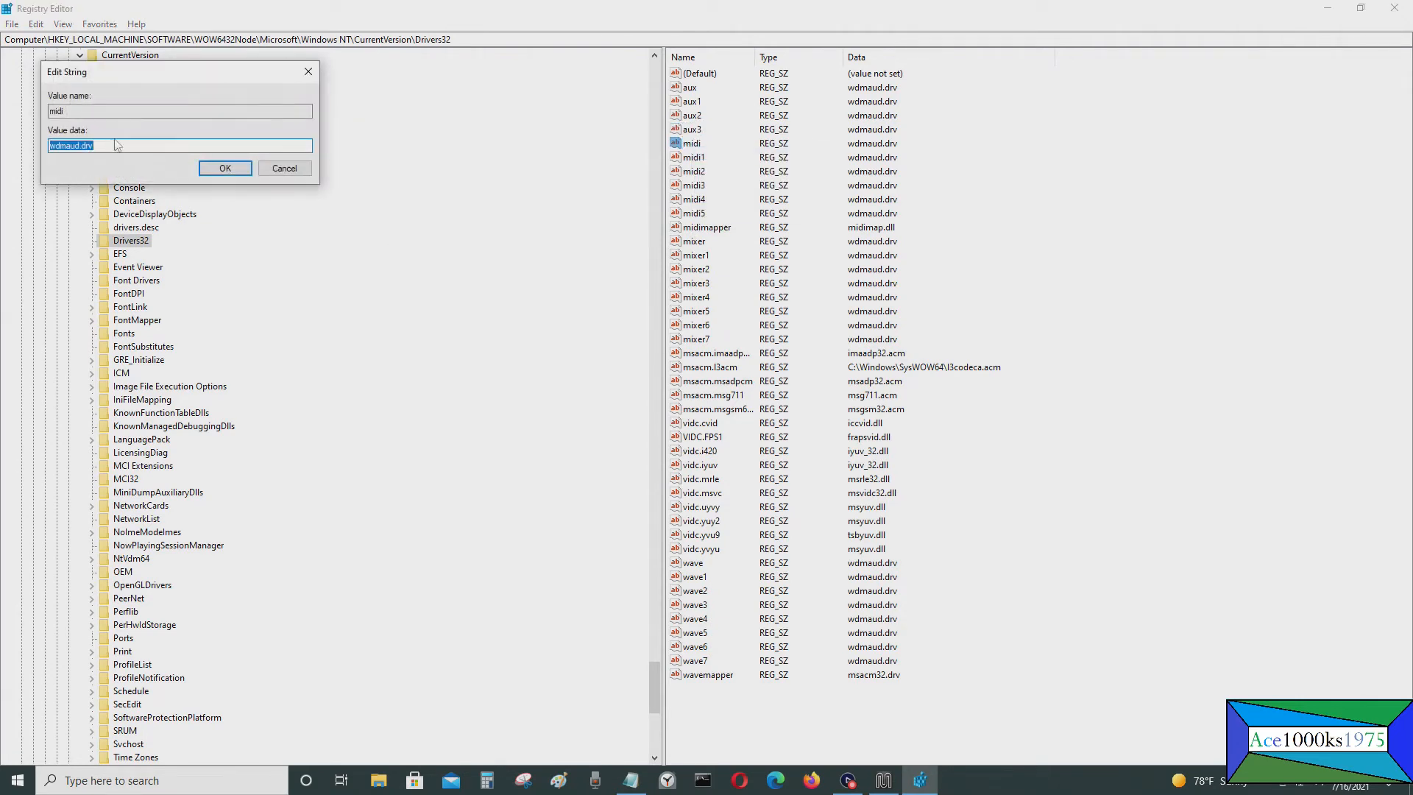
key(ctrl+v)
click(215, 168)
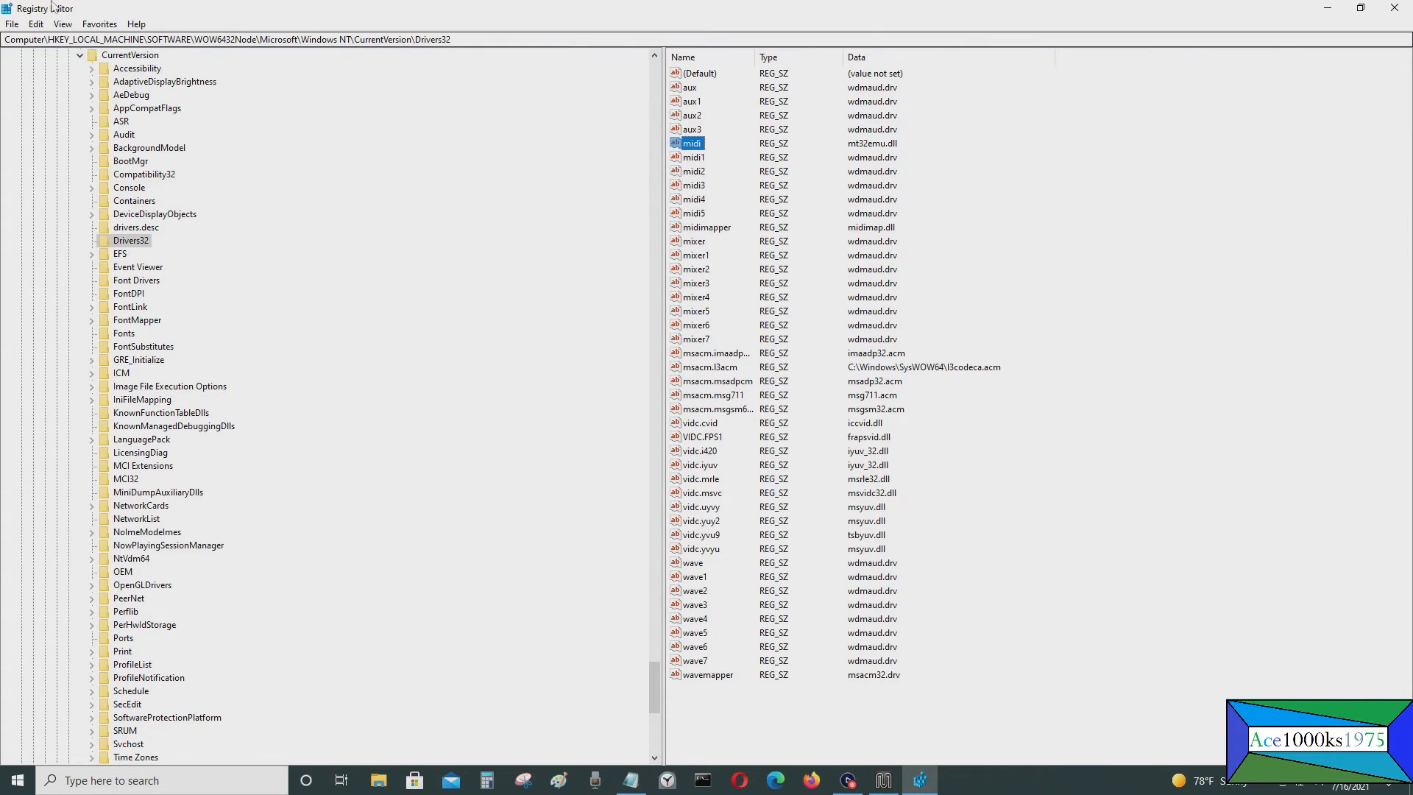
Go to HKEY_LOCAL_MACHINE\SOFTWARE\Microsoft\Windows NT\CurrentVersion\Drivers32 using the path in the Notepad notes.
click(631, 781)
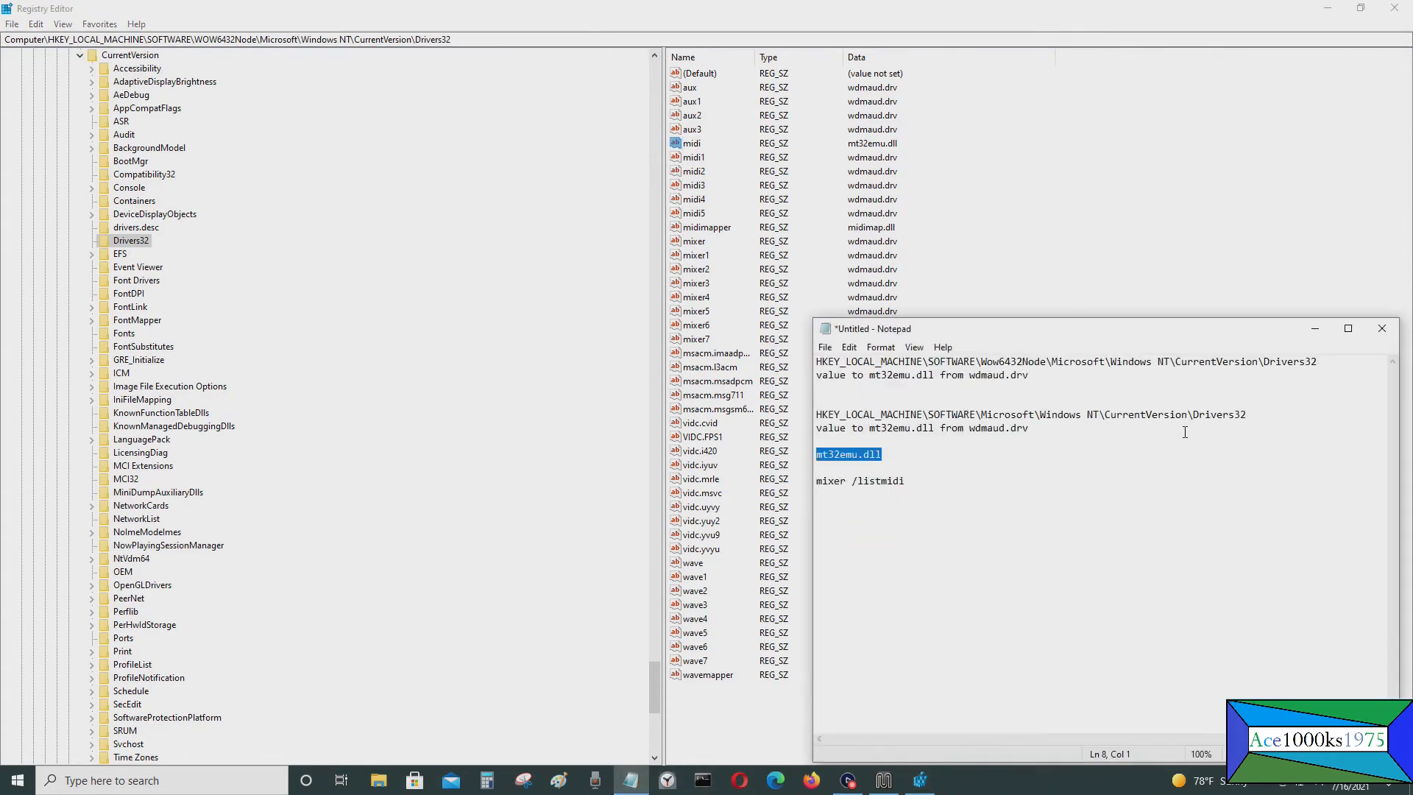
drag(1285, 410, 766, 413)
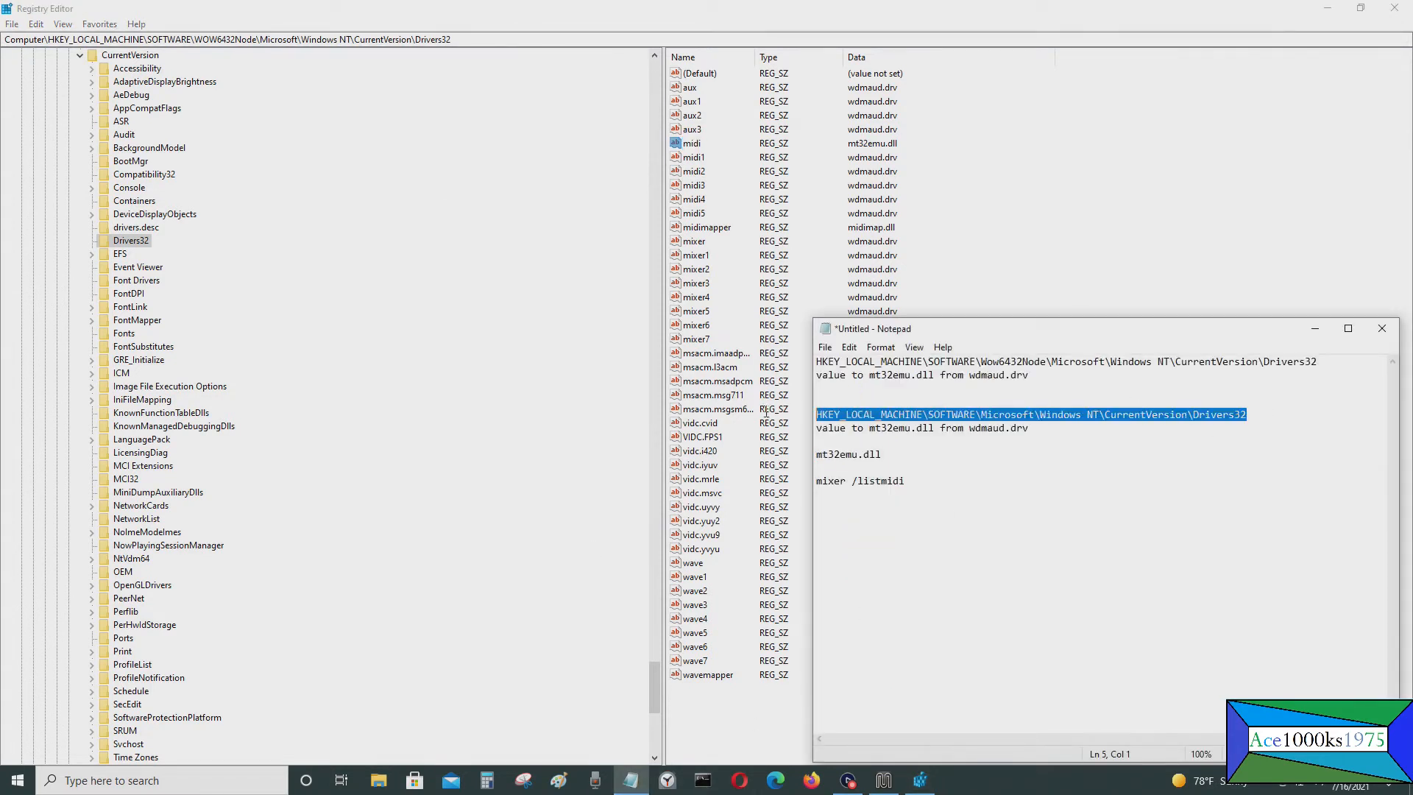
click(493, 39)
drag(493, 39, 44, 40)
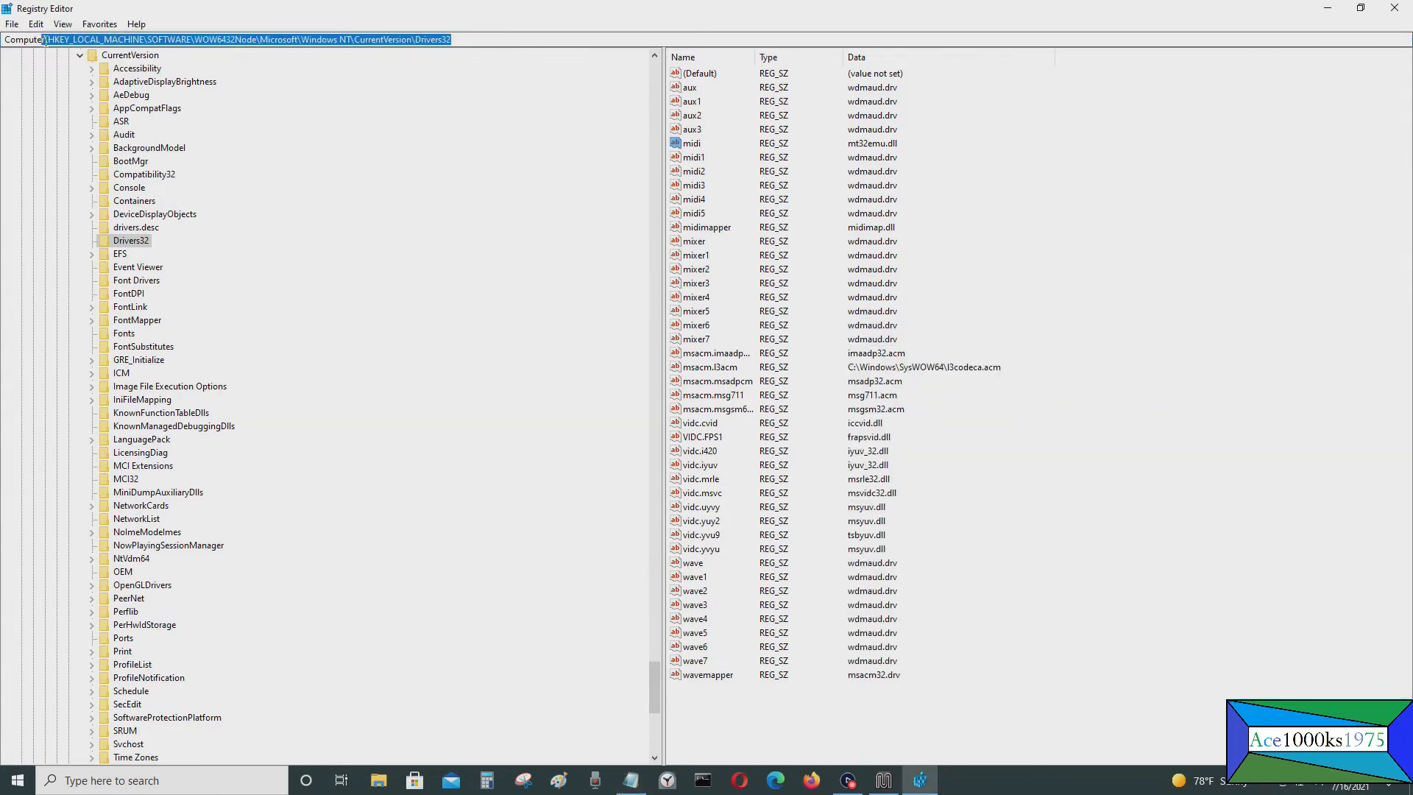
text(HKEY_LOCAL_MACHINE\SOFTWARE\Microsoft\Windows NT\CurrentVersion\Drivers32)
key(Return)
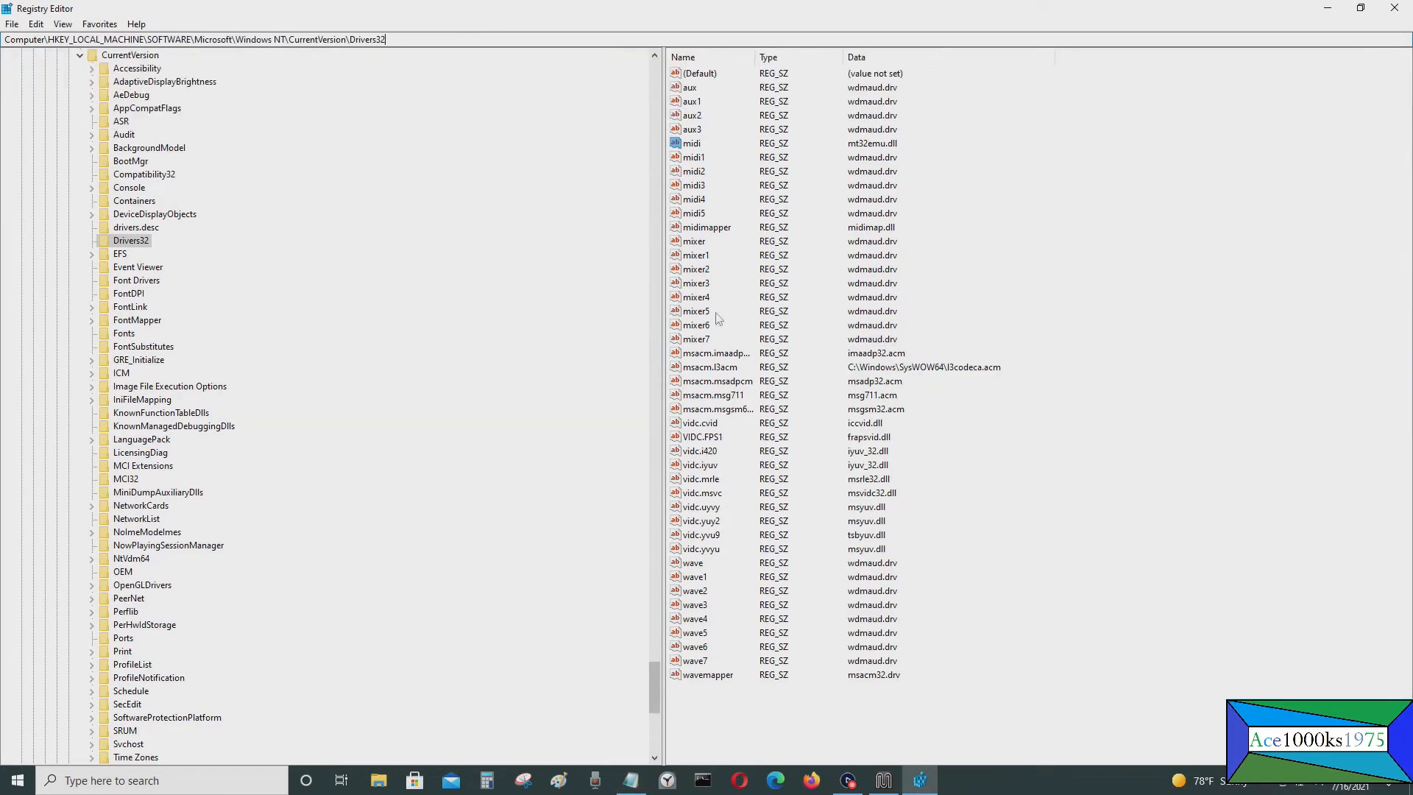
Set the midi value's data in this Drivers32 key to mt32emu.dll, copied from the Notepad notes, and close Registry Editor.
click(638, 781)
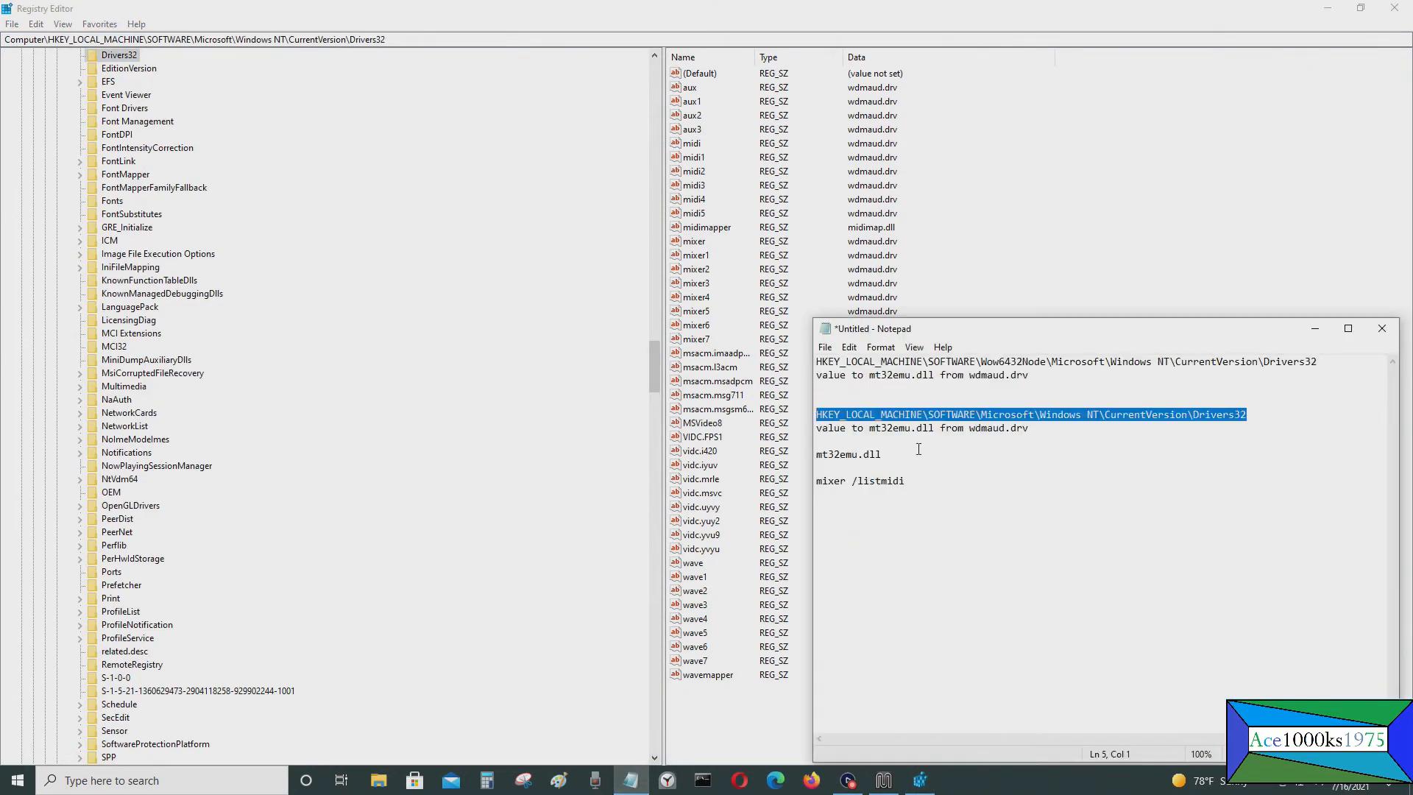
double_click(861, 454)
key(ctrl+c)
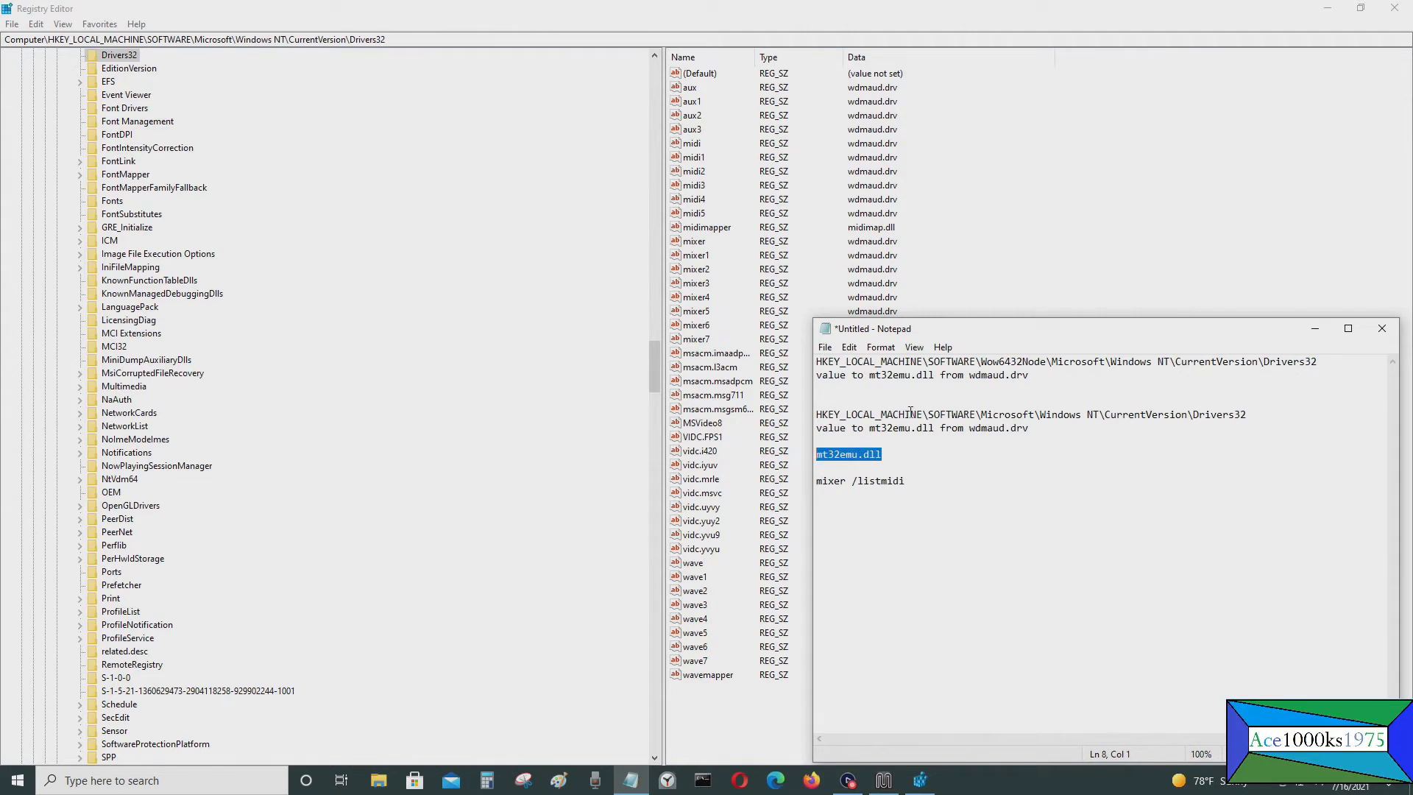
click(699, 145)
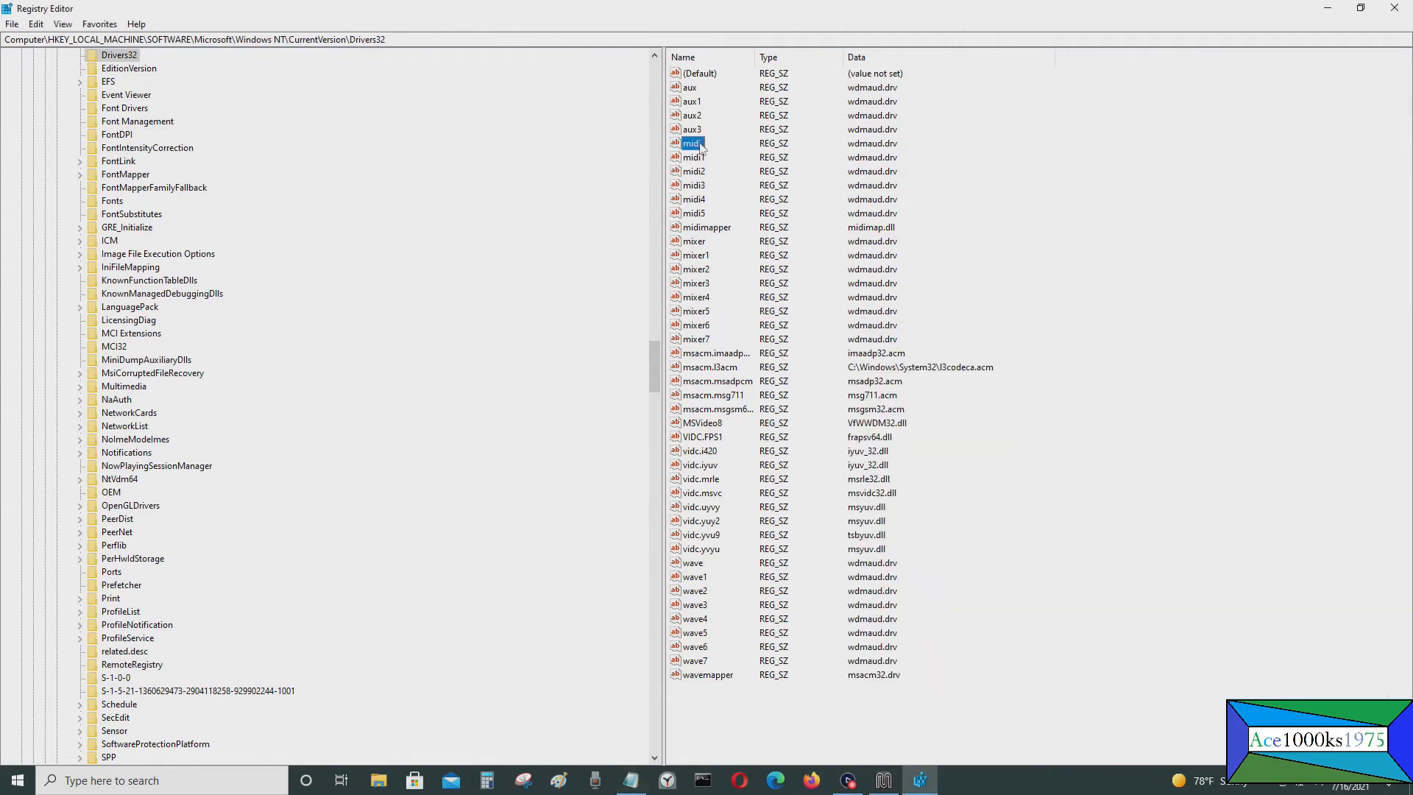
right_click(701, 145)
click(736, 151)
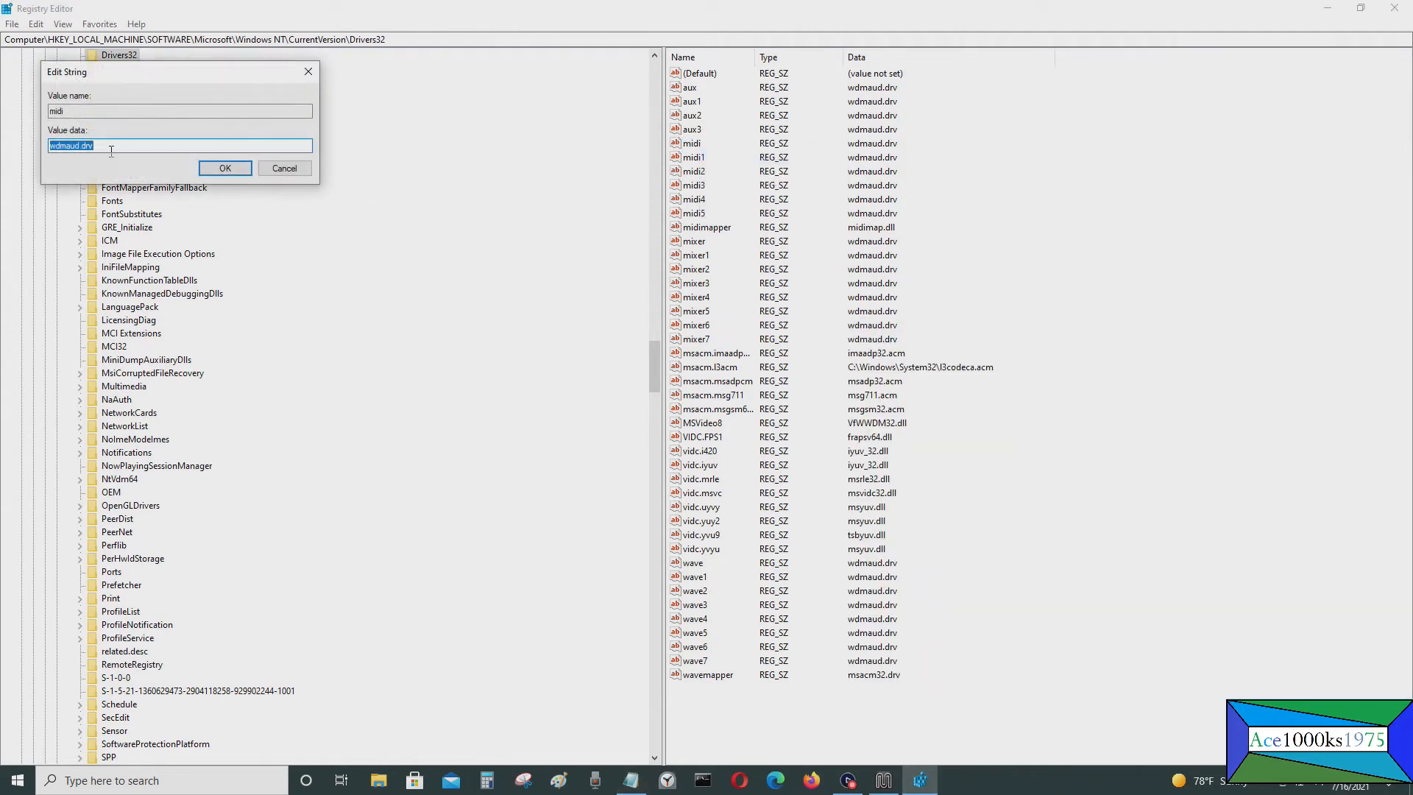
key(ctrl+v)
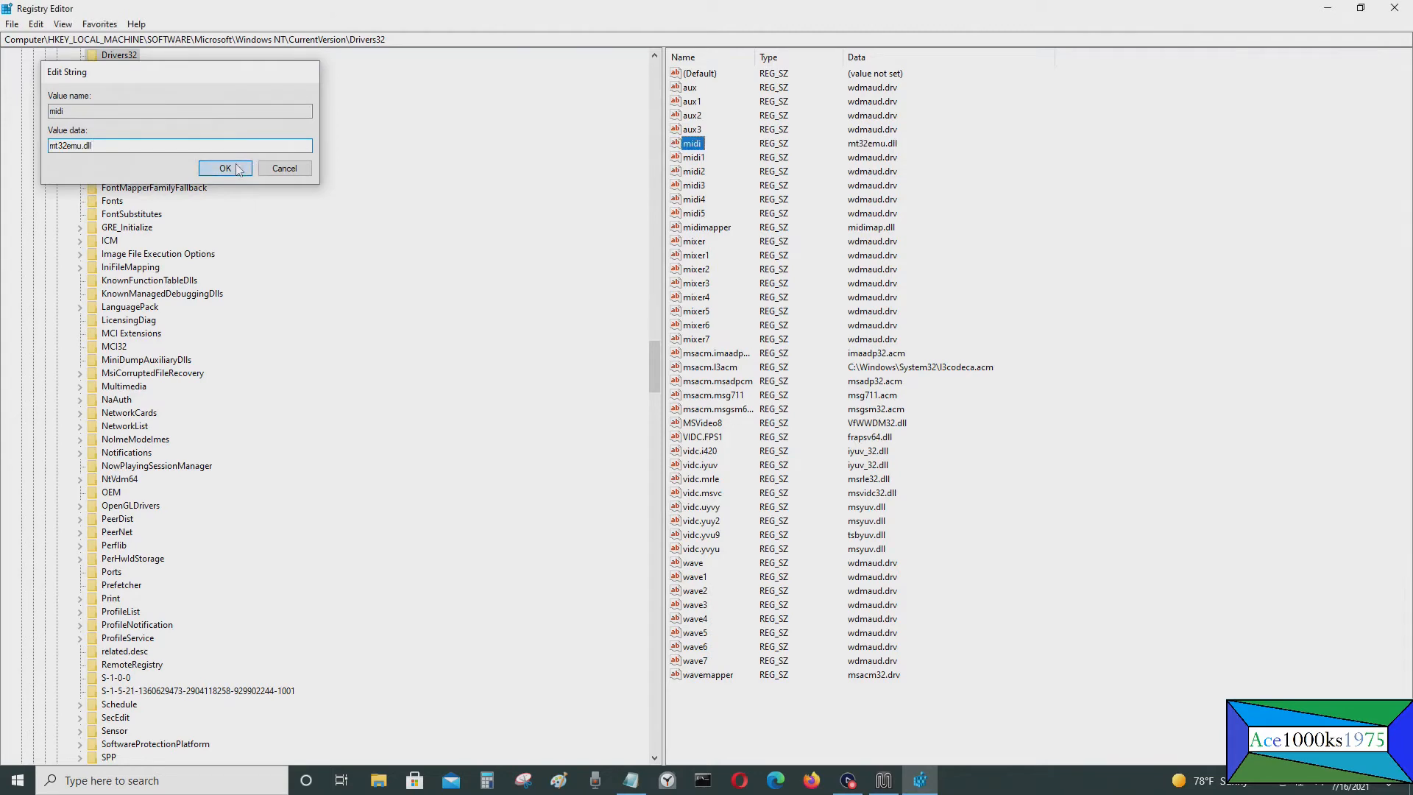
click(226, 167)
click(1395, 9)
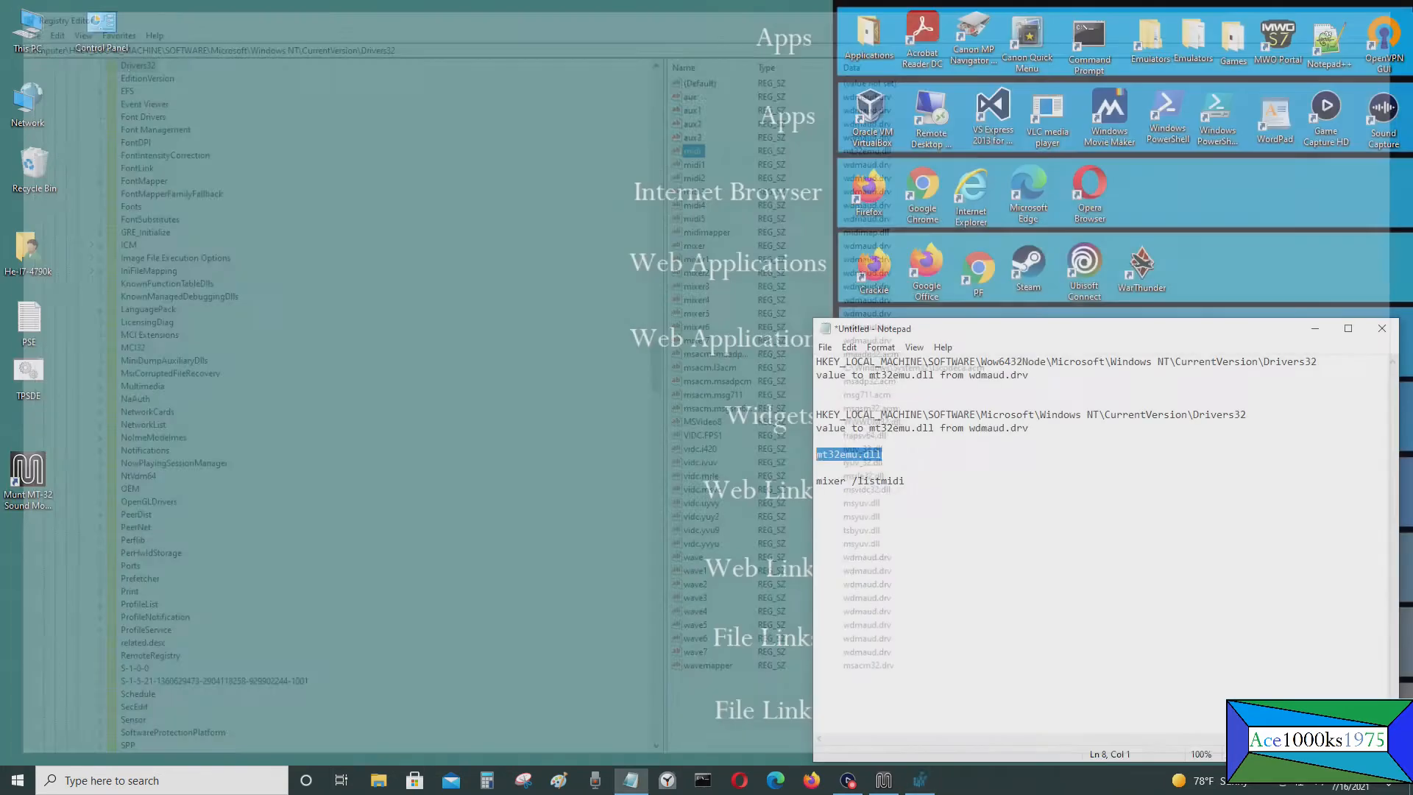
Relaunch DOSBox 0.74-3, list the MIDI devices with mixer /listmidi, and close DOSBox.
click(211, 782)
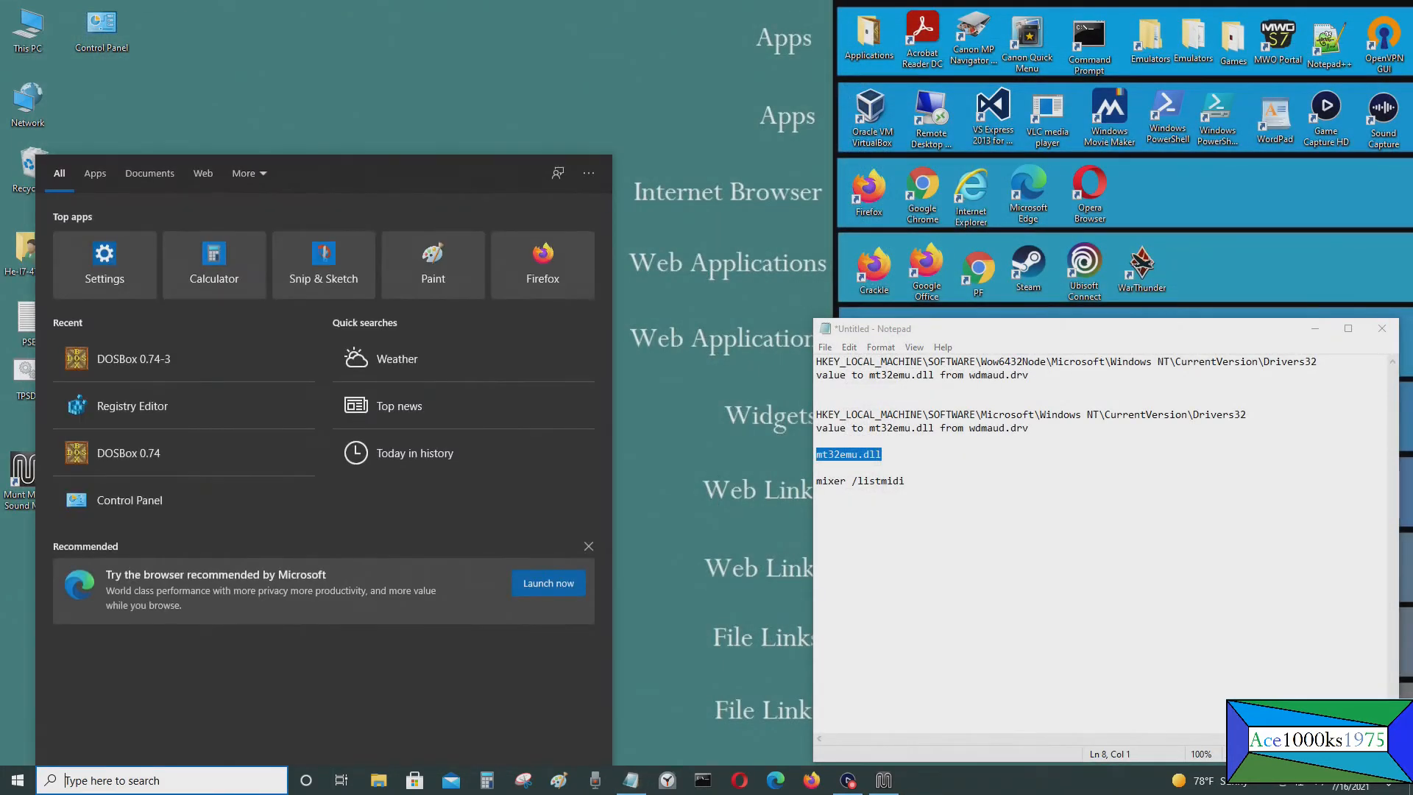
text(dosbox)
click(173, 232)
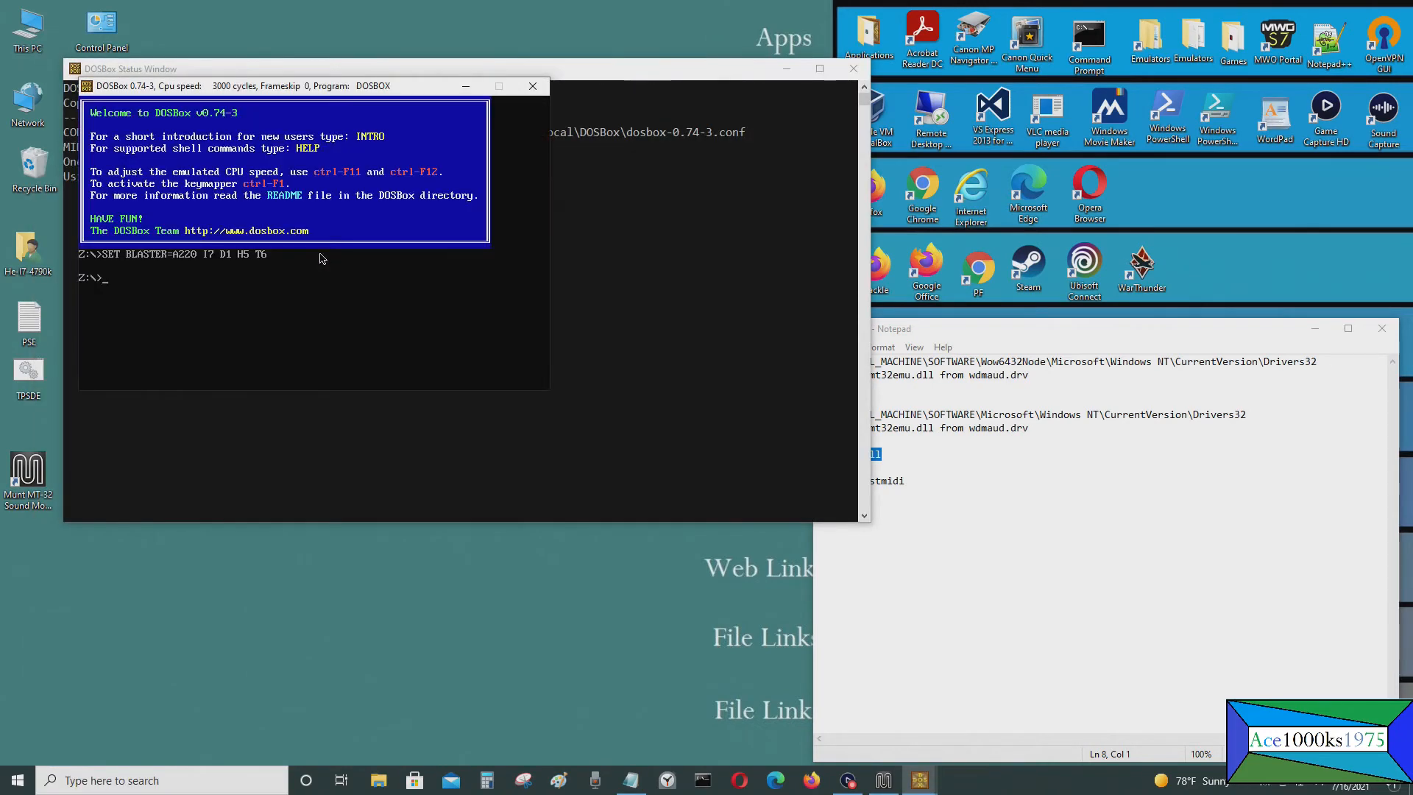
text(mi)
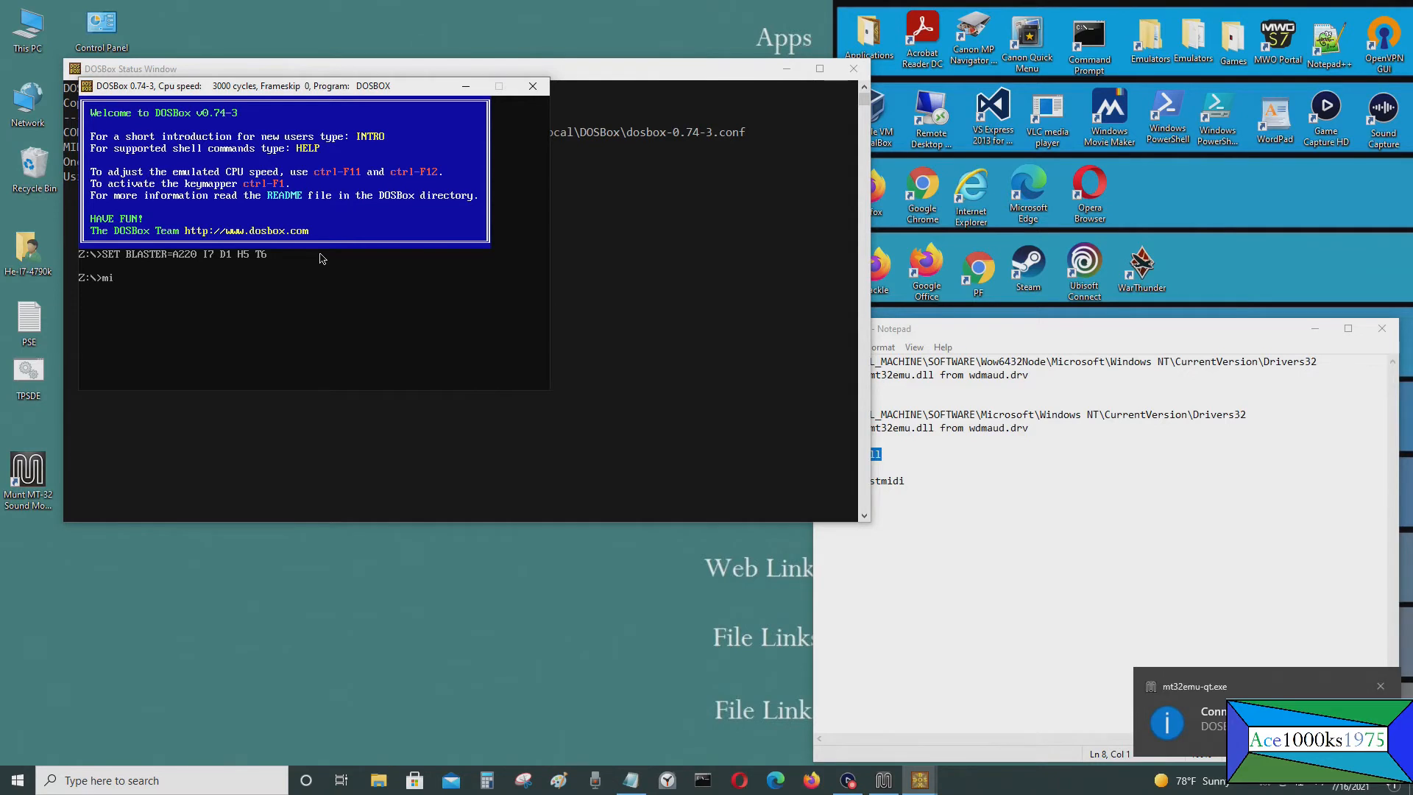
text(xer /listmidi)
key(Return)
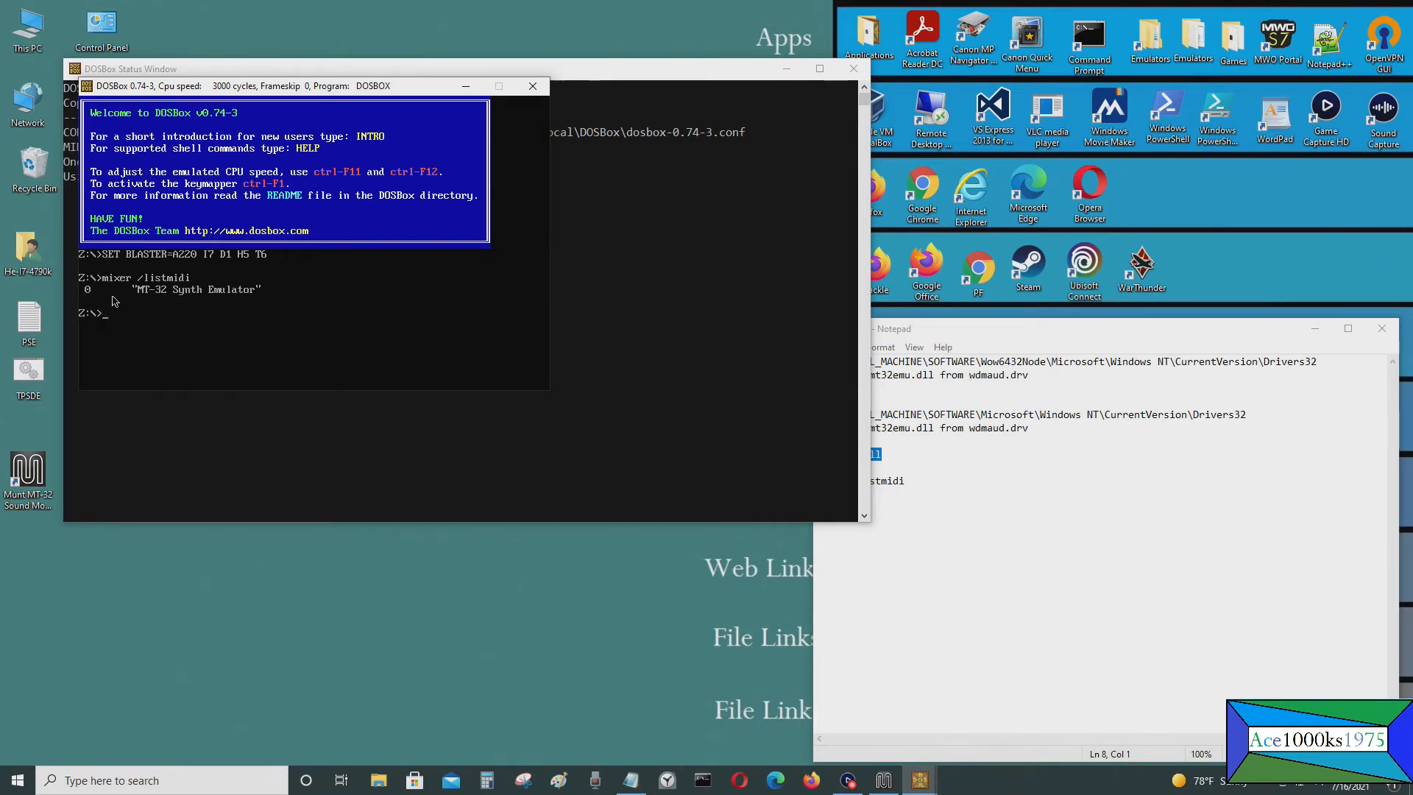
click(533, 85)
Open the DOSBox 0.74-3 Options configuration file in Notepad and maximize its window.
drag(1311, 328, 1030, 341)
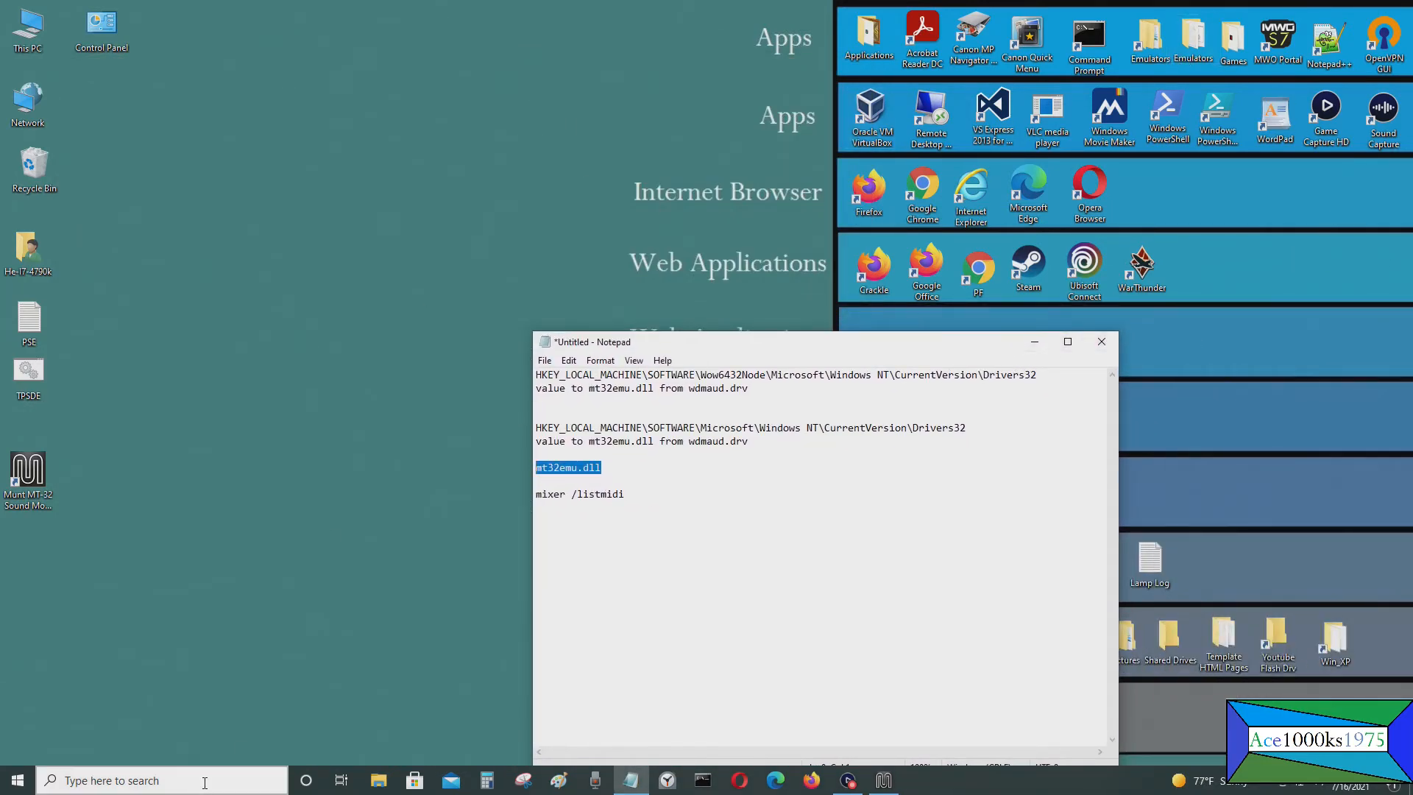
click(16, 785)
scroll(93, 549, down, 10)
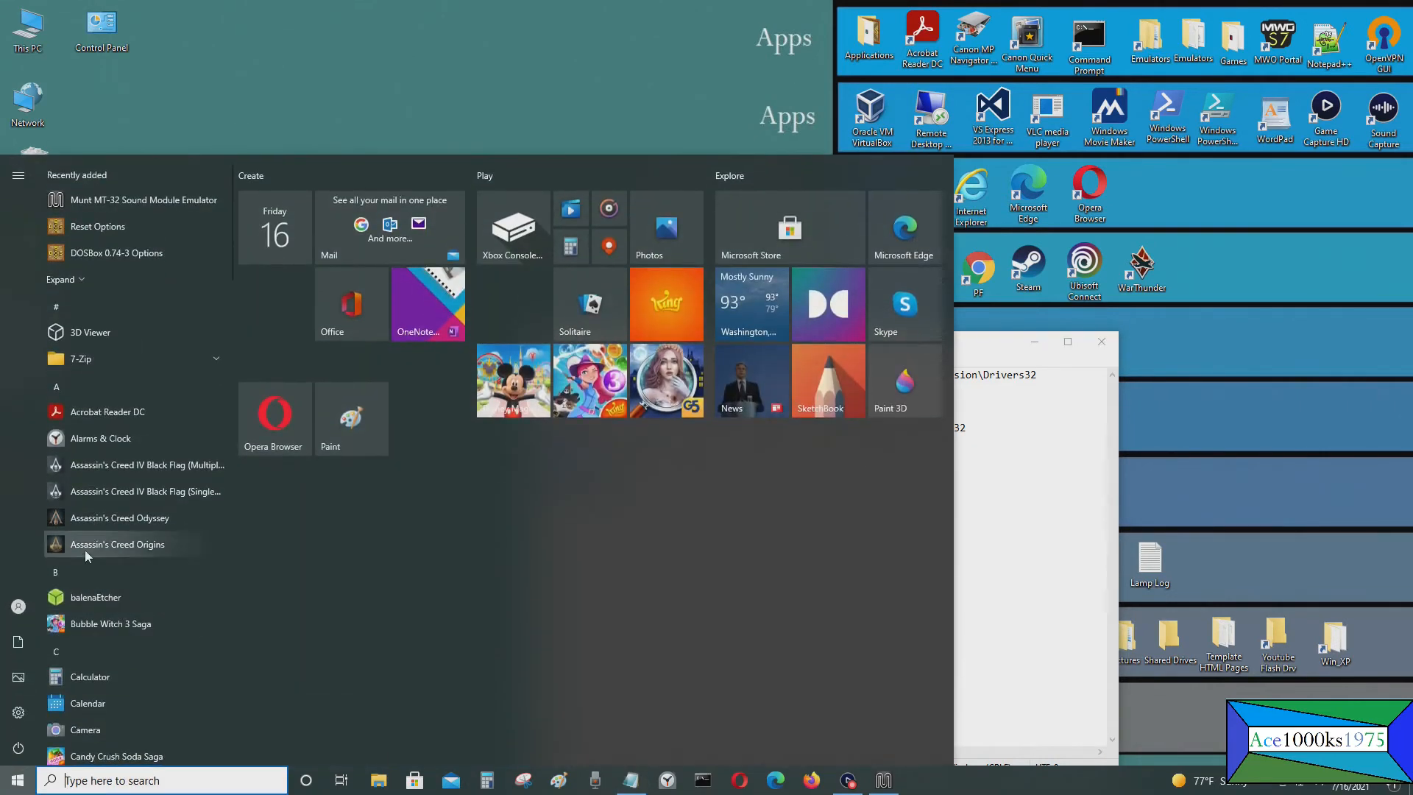
scroll(93, 548, up, 10)
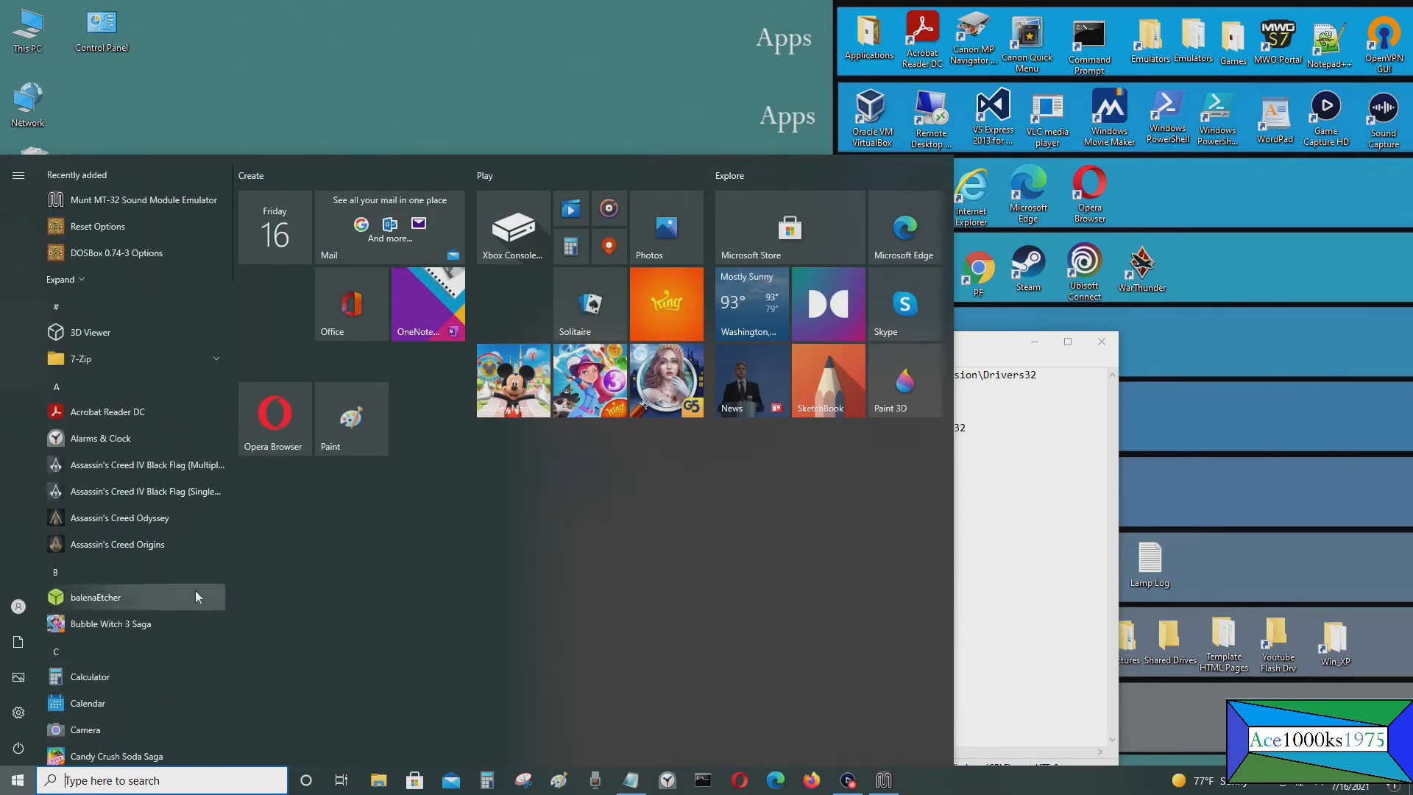
click(144, 253)
scroll(1136, 162, down, 2)
scroll(1135, 162, down, 6)
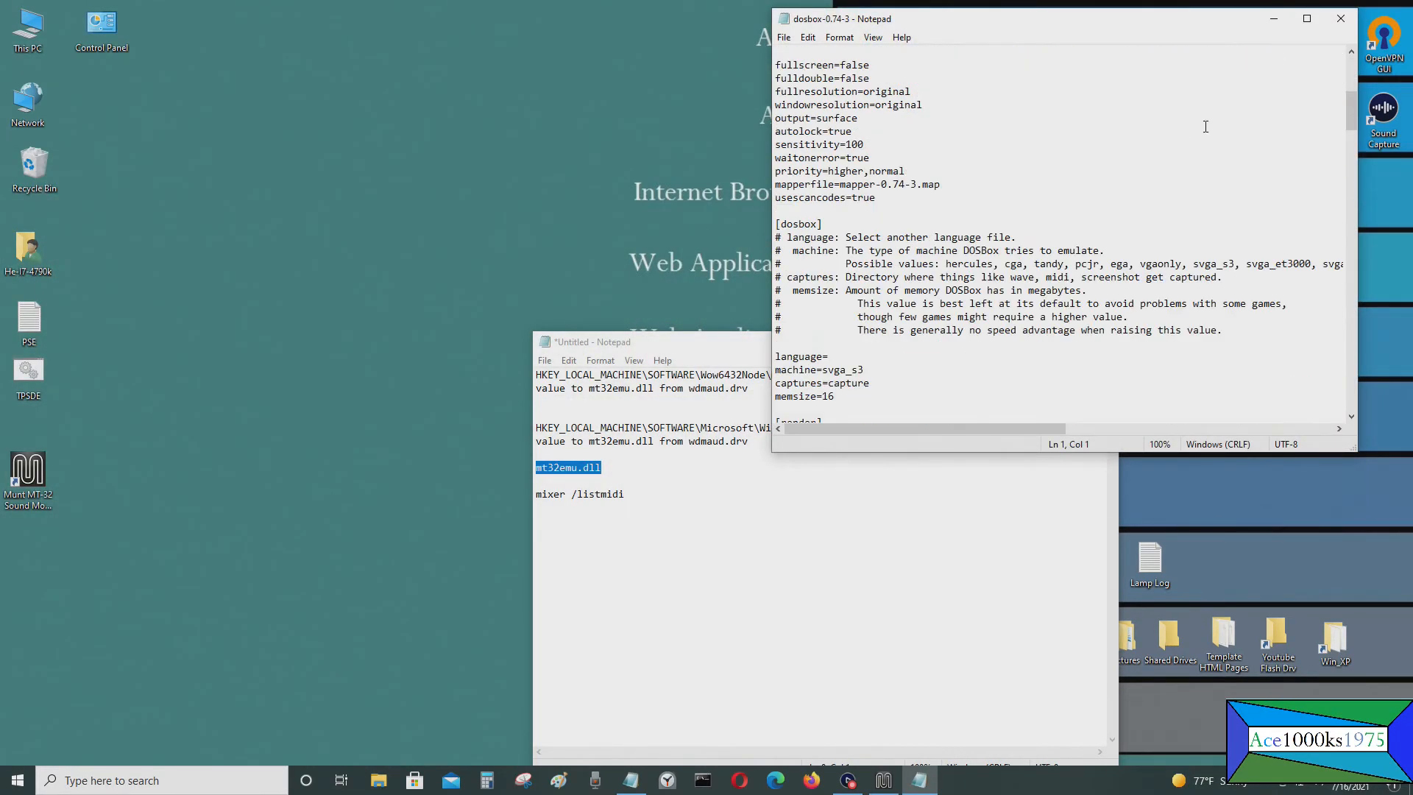
click(1307, 18)
Set midiconfig=0 in the [midi] section of the DOSBox configuration file, then save and close the file.
scroll(1314, 35, down, 20)
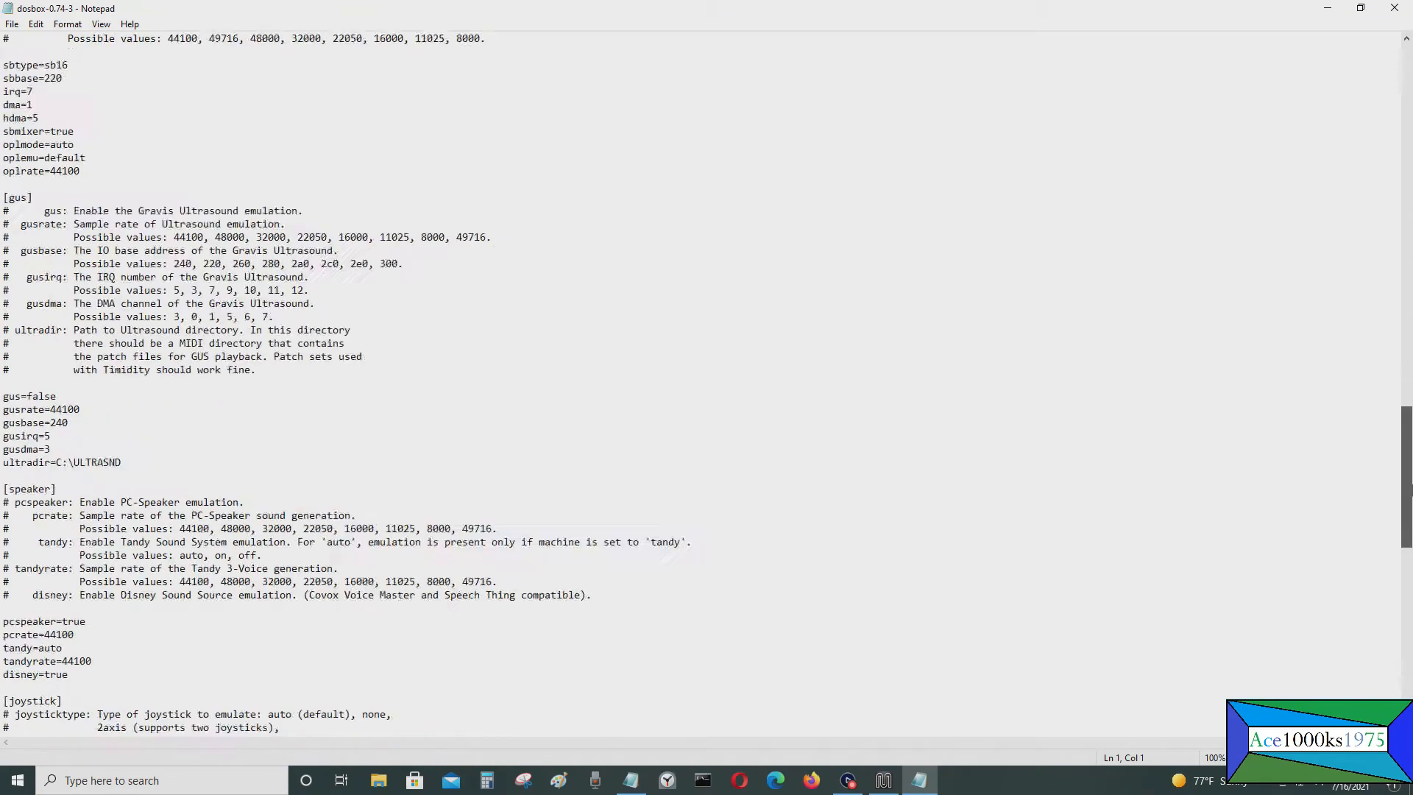
scroll(633, 653, up, 20)
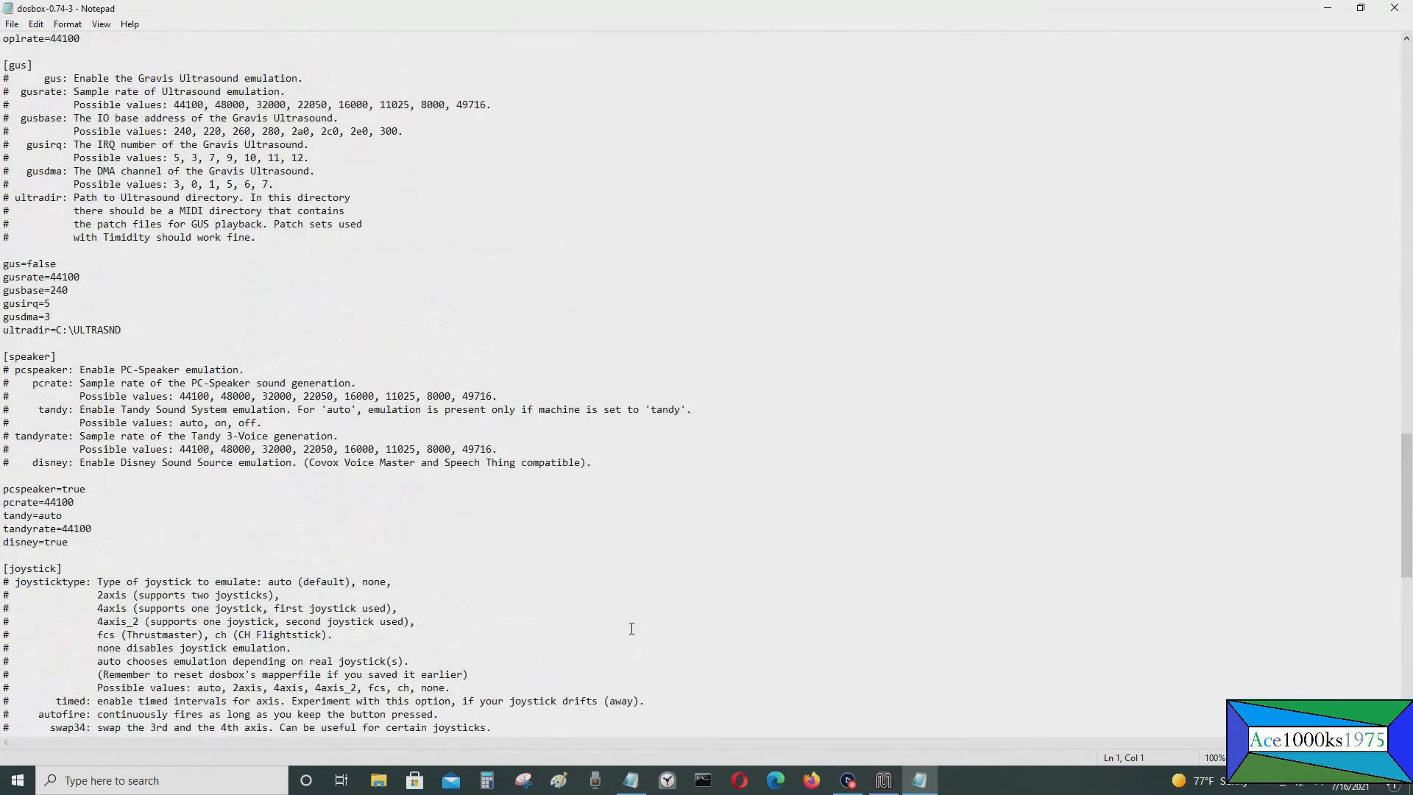
scroll(396, 551, up, 8)
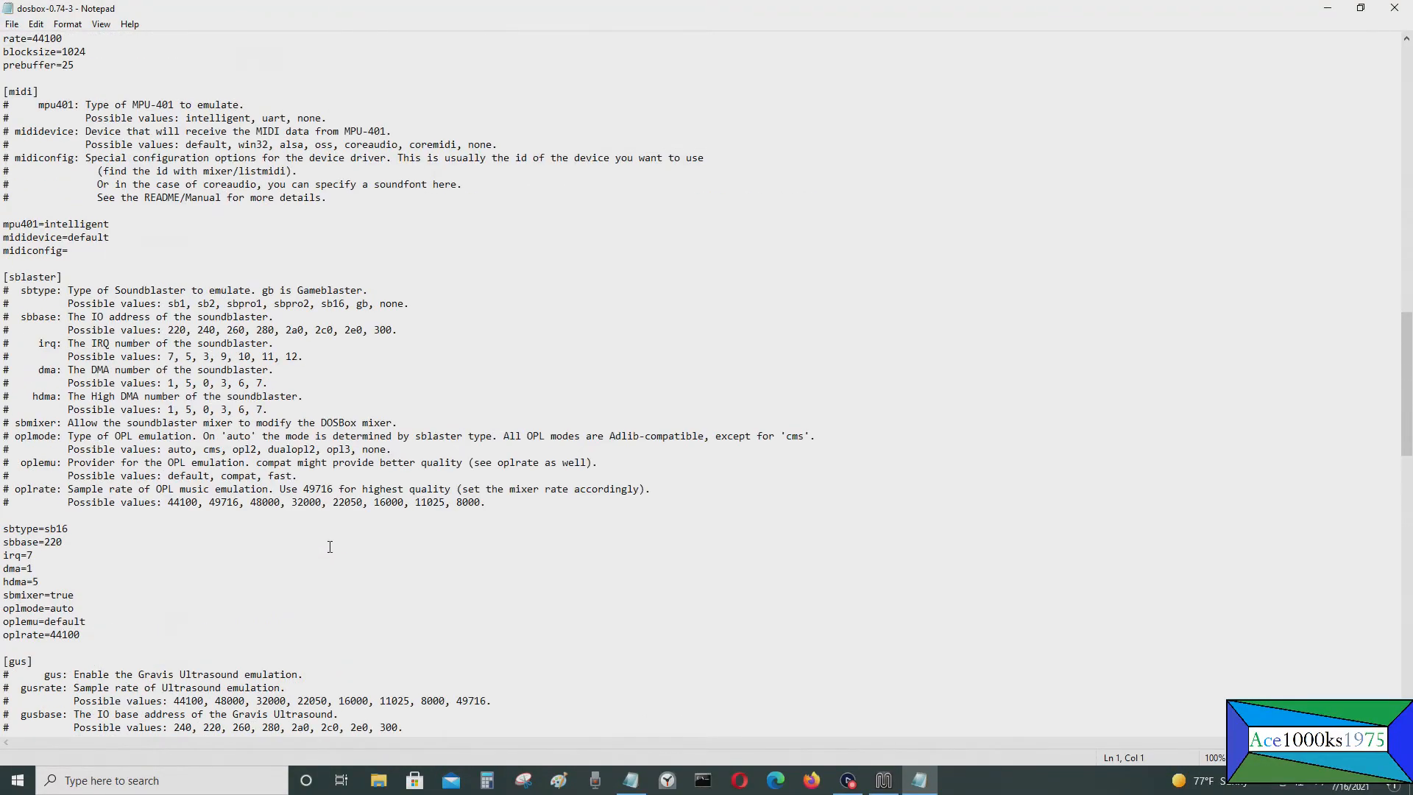
click(115, 251)
text(0)
click(12, 23)
click(23, 89)
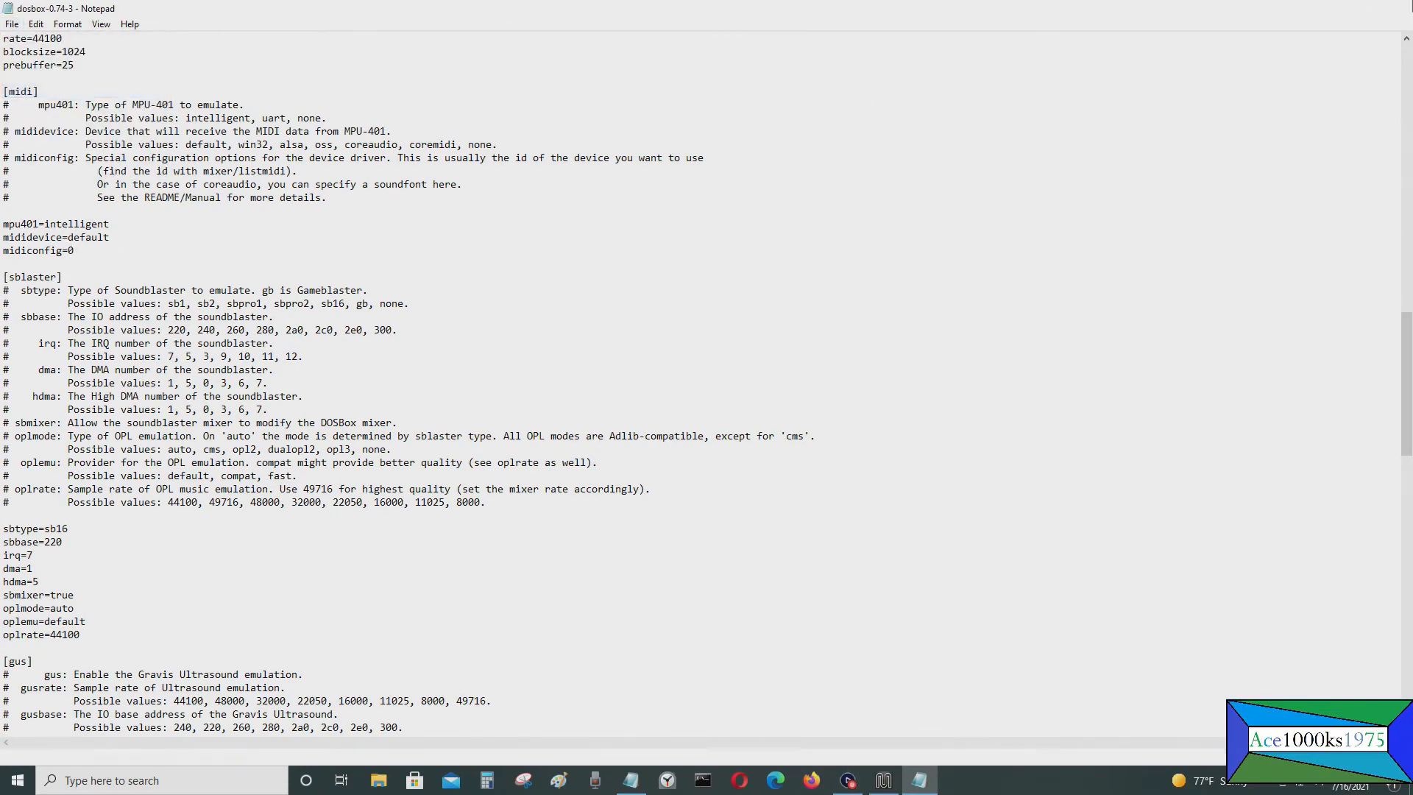
click(1395, 8)
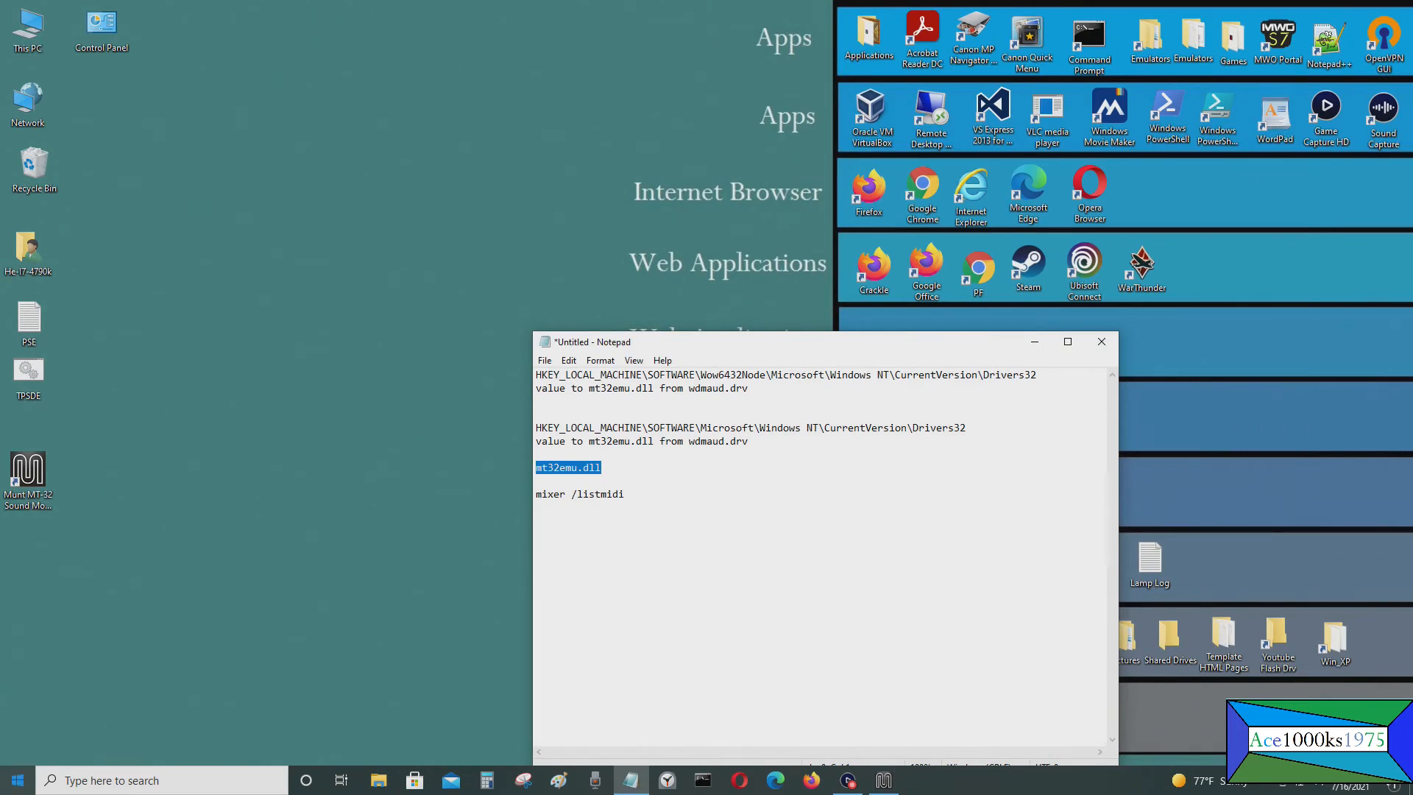
Search for DOSBox and launch version 0.74-3.
click(110, 780)
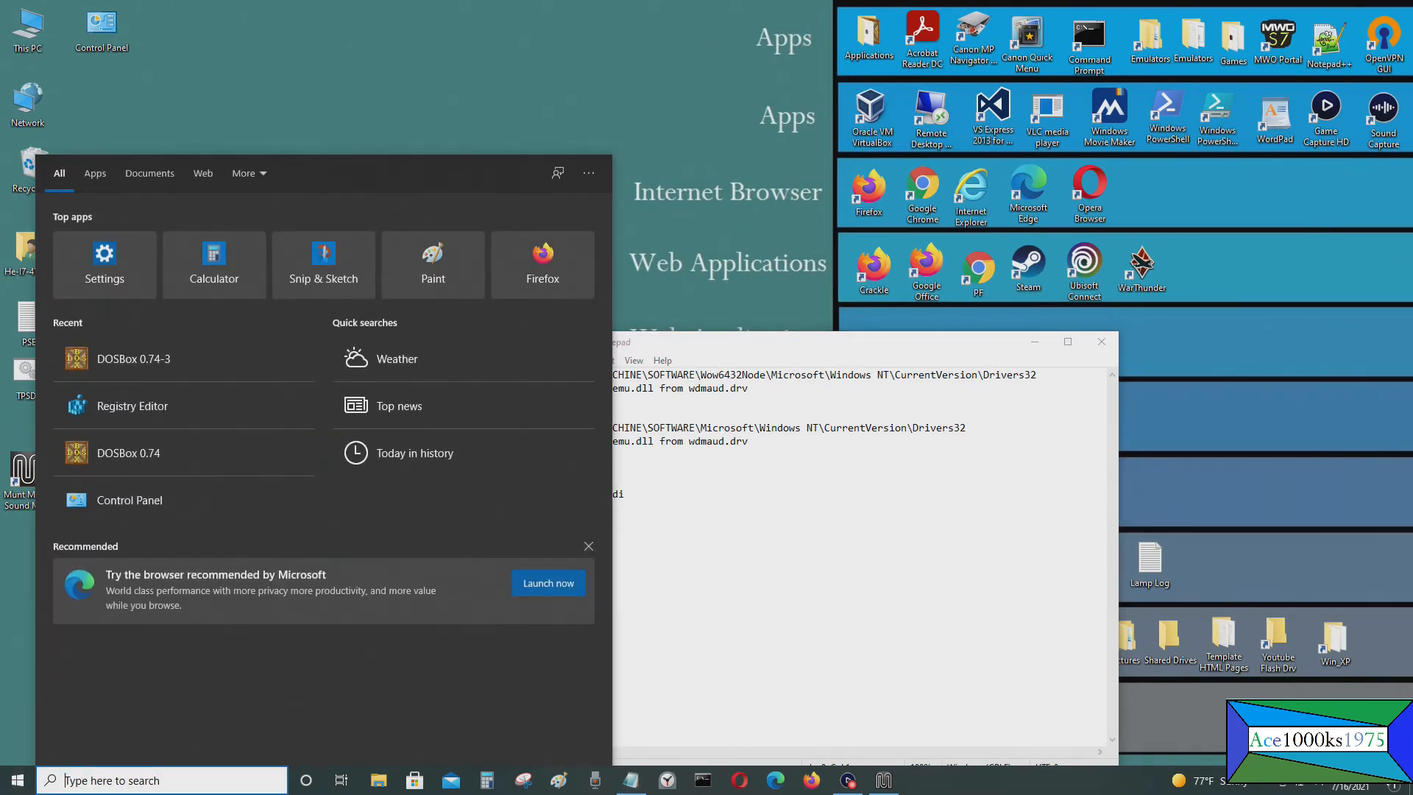
text(dosb)
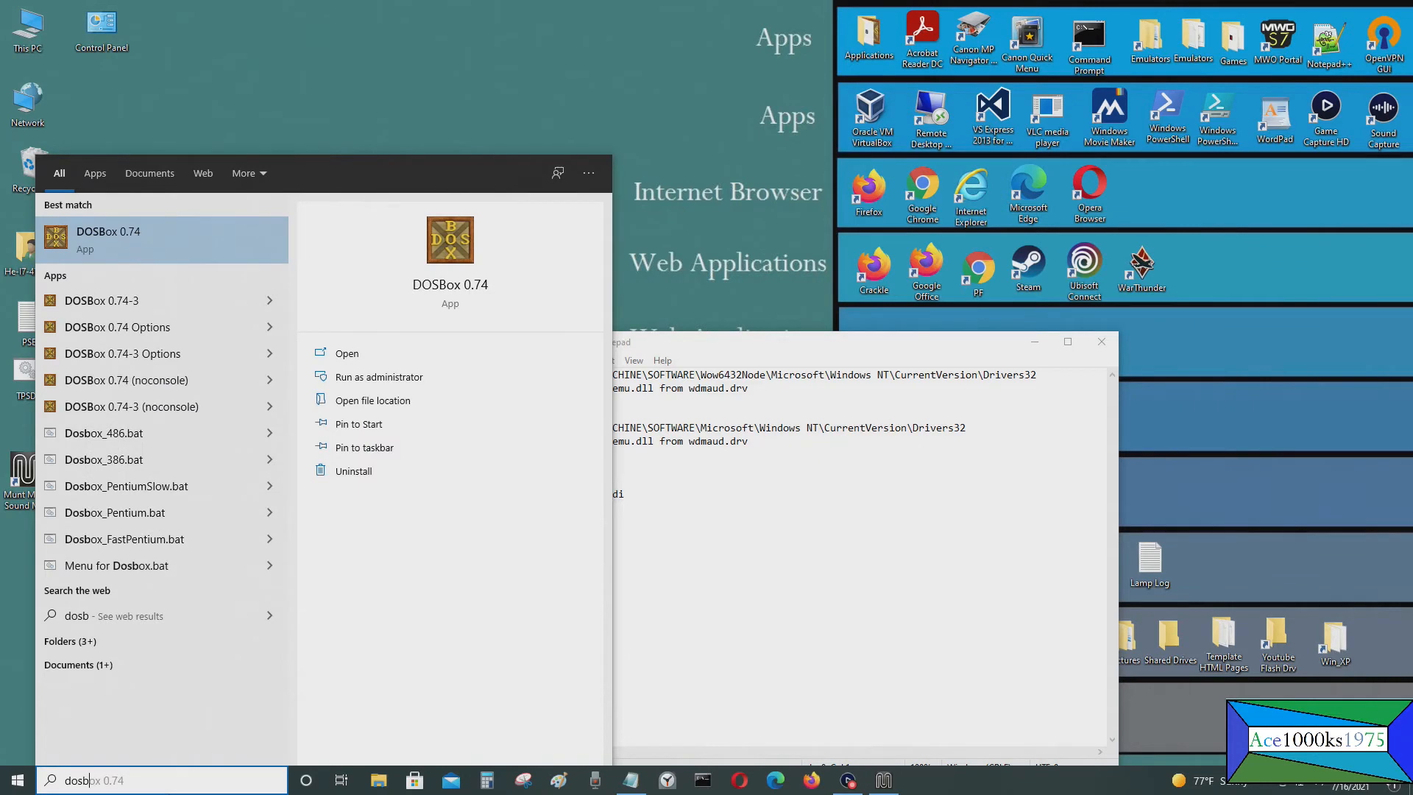
click(132, 301)
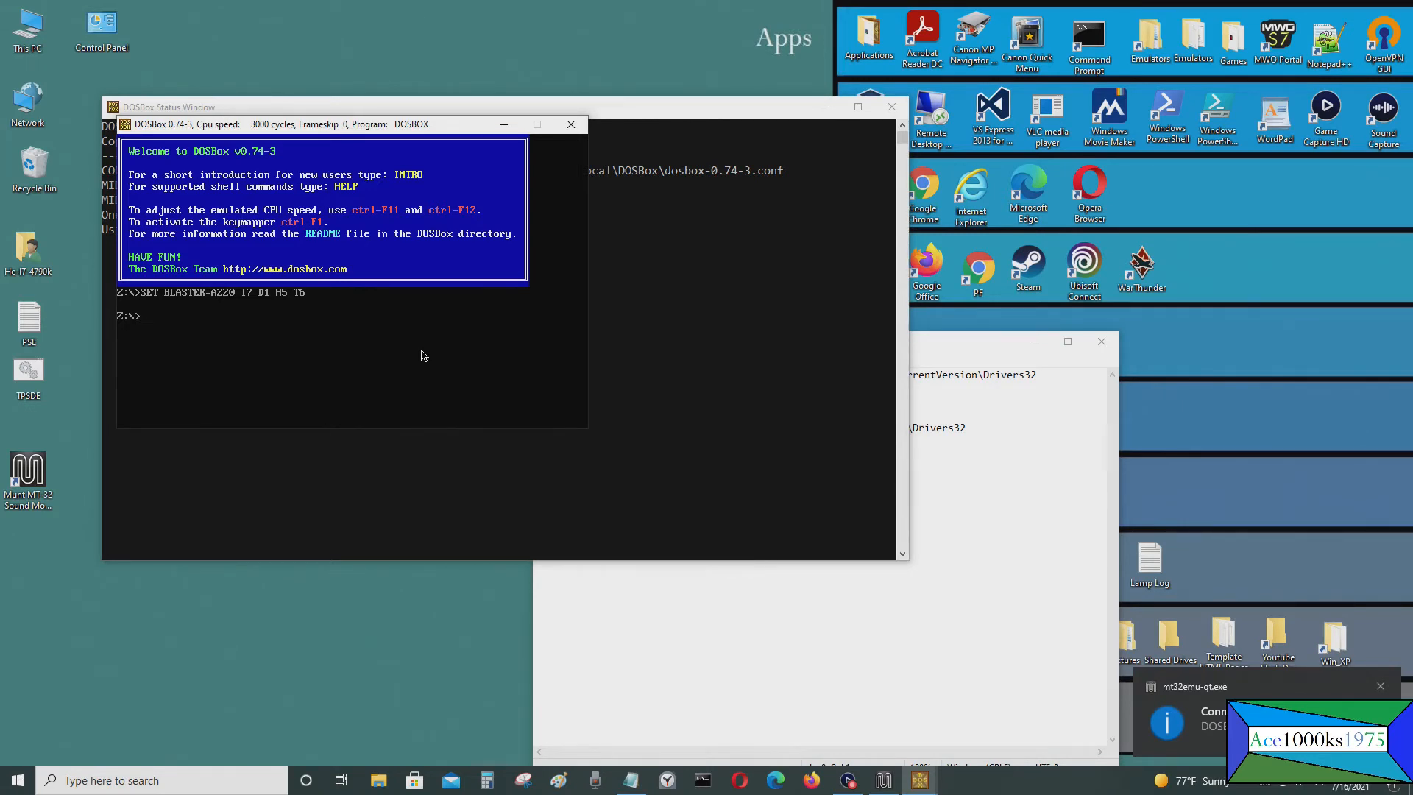
Begin a mount command at the DOSBox prompt that maps drive C to a path on drive D (mount c d:\).
text(oun)
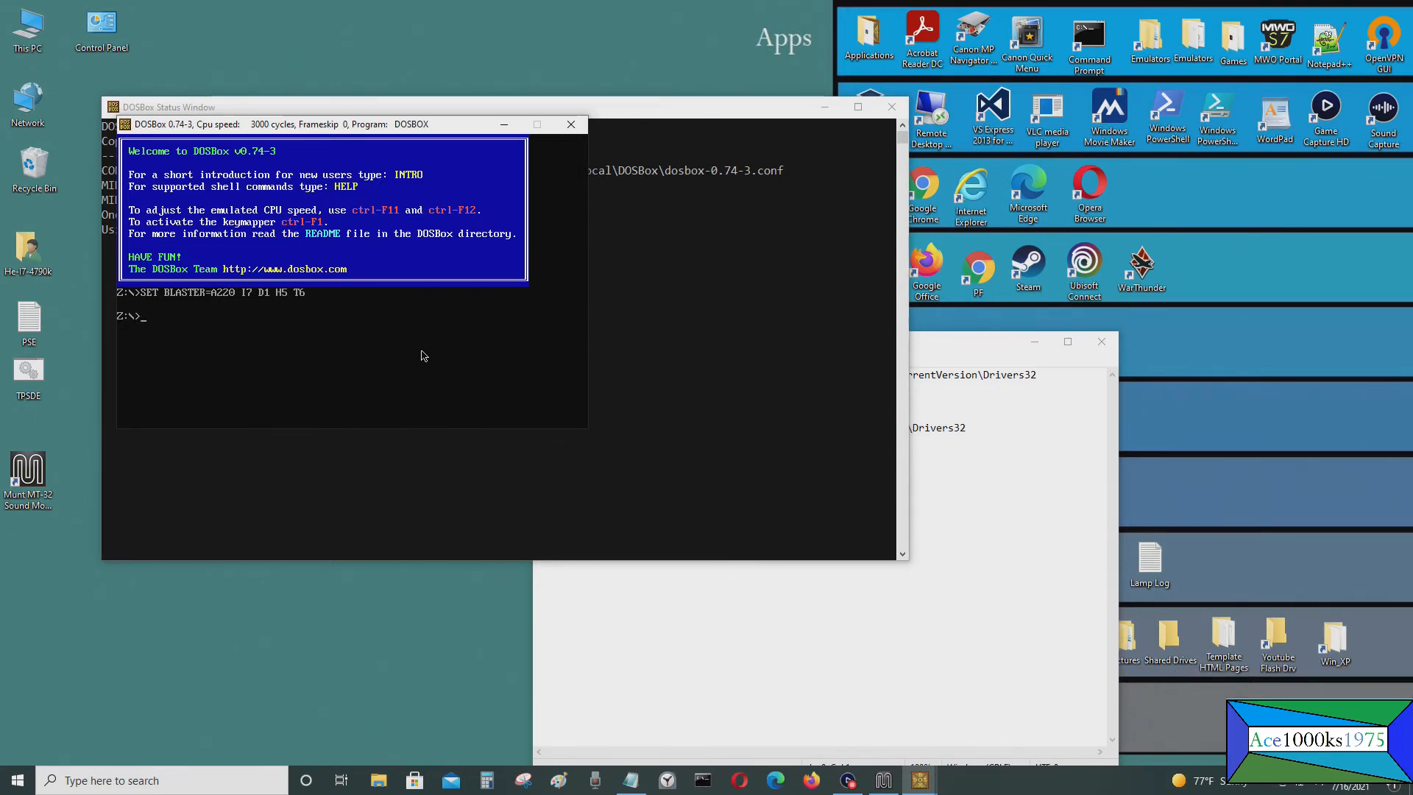
text(t )
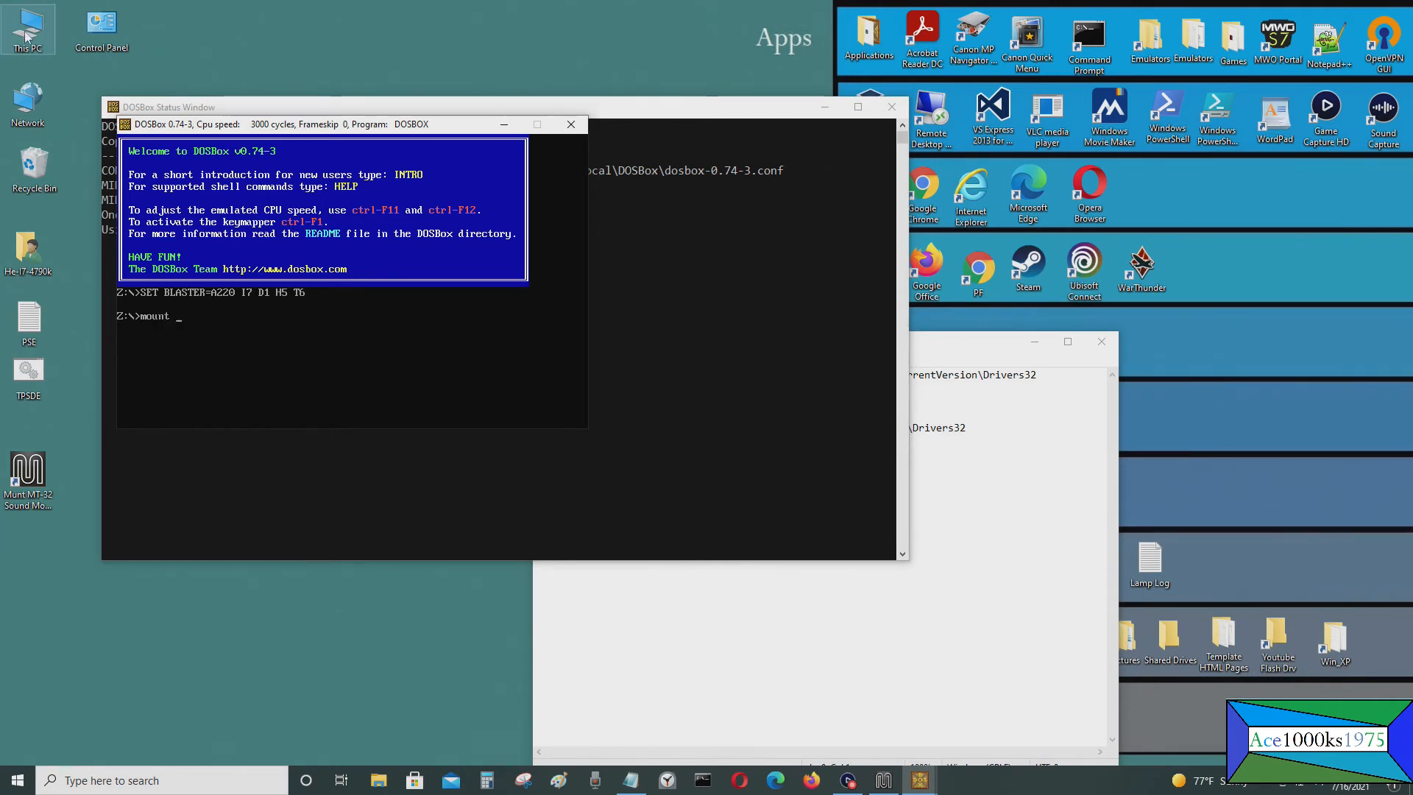
text(d)
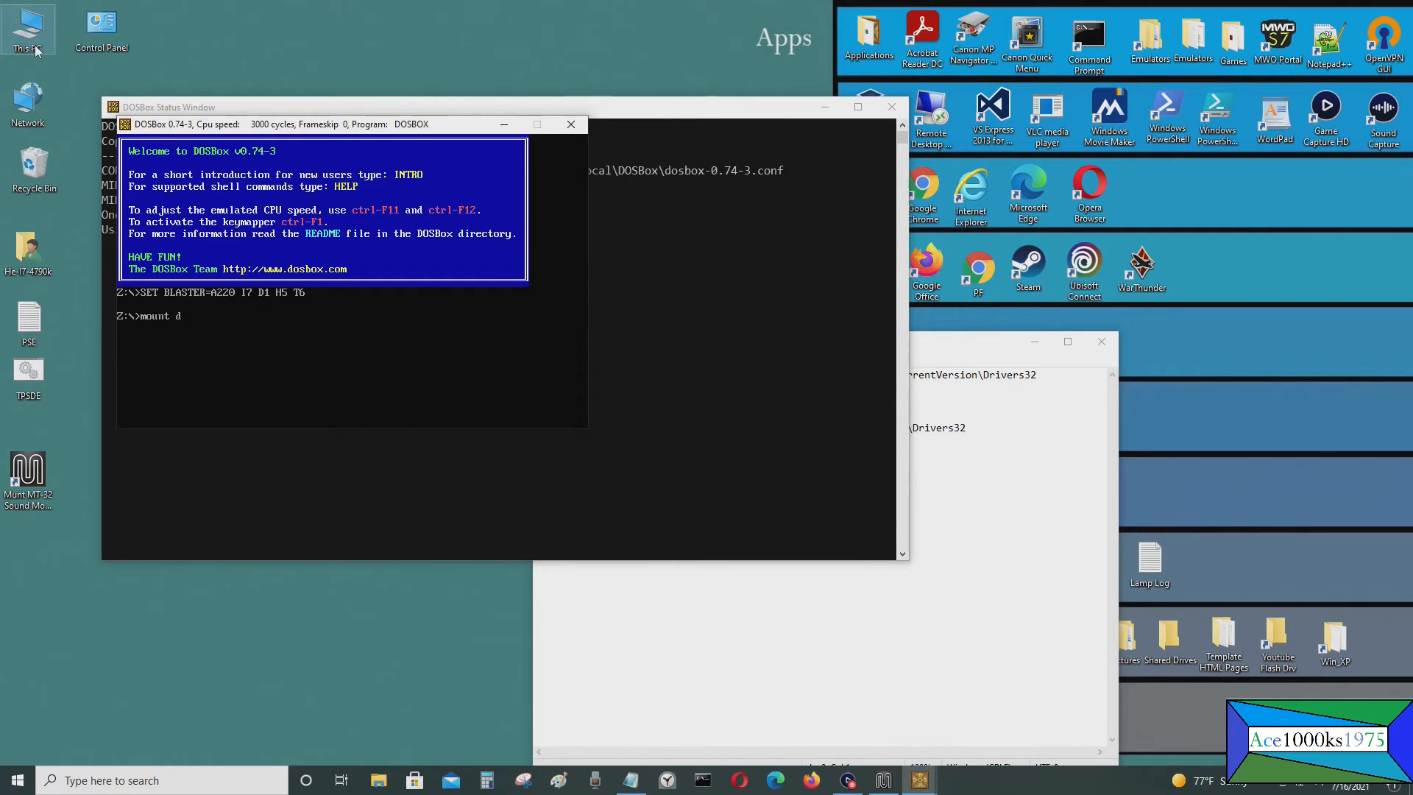
text( c:)
key(BackSpace)
key(BackSpace)
key(BackSpace)
key(BackSpace)
text(c)
key(BackSpace)
key(BackSpace)
text(d:)
Locate the Emulator\Dos folder on drive D in File Explorer and complete the DOSBox command as mount c d:\emulator\dos.
double_click(35, 49)
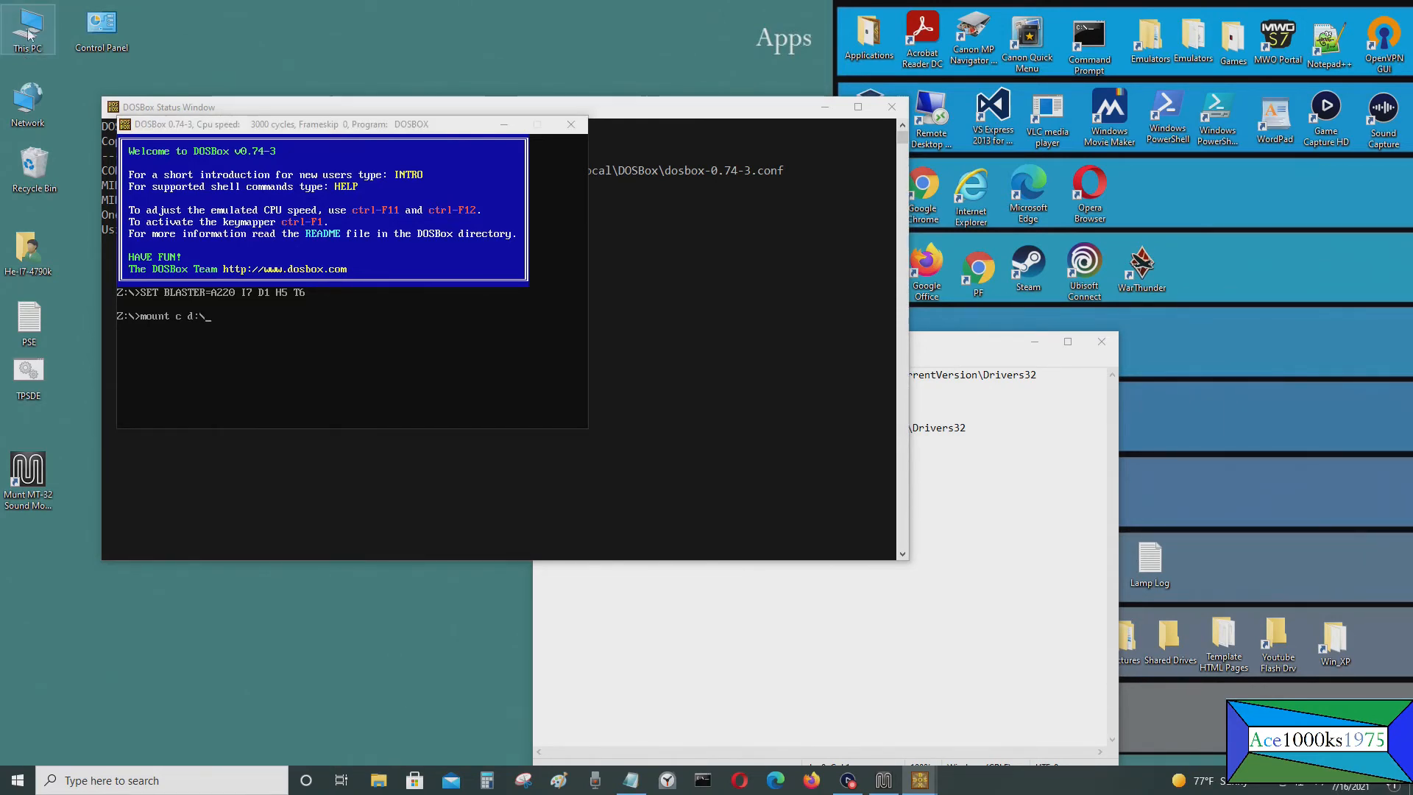
double_click(1058, 529)
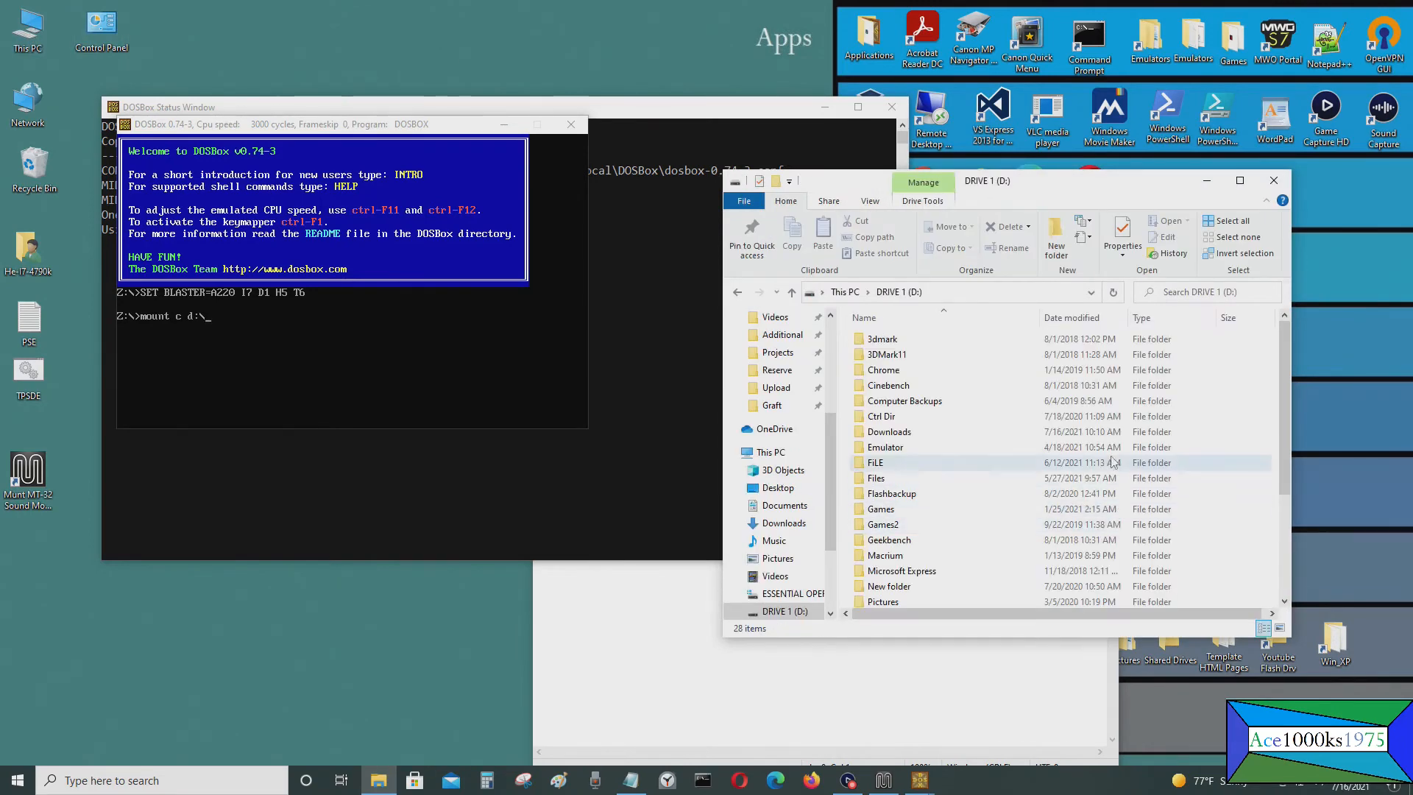
double_click(990, 450)
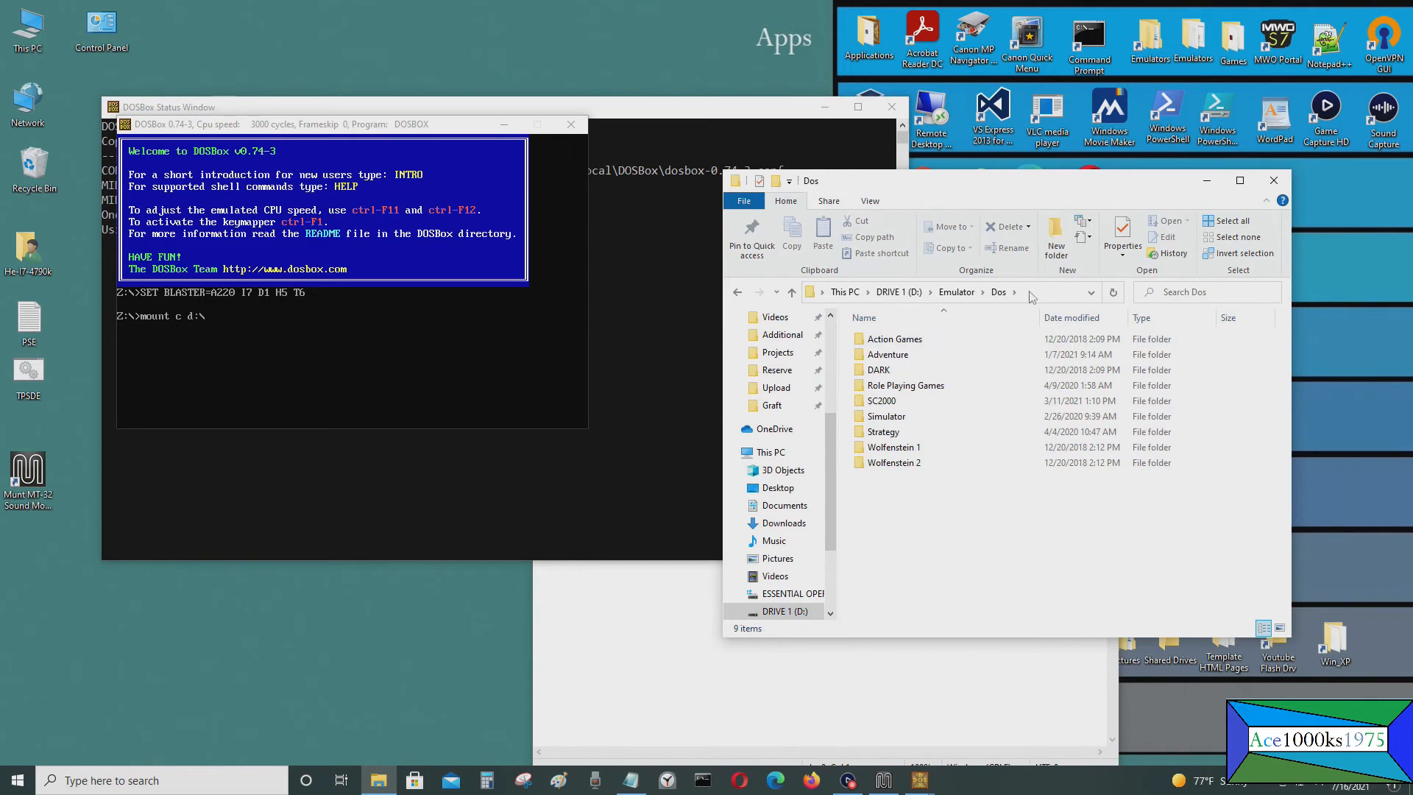
click(388, 333)
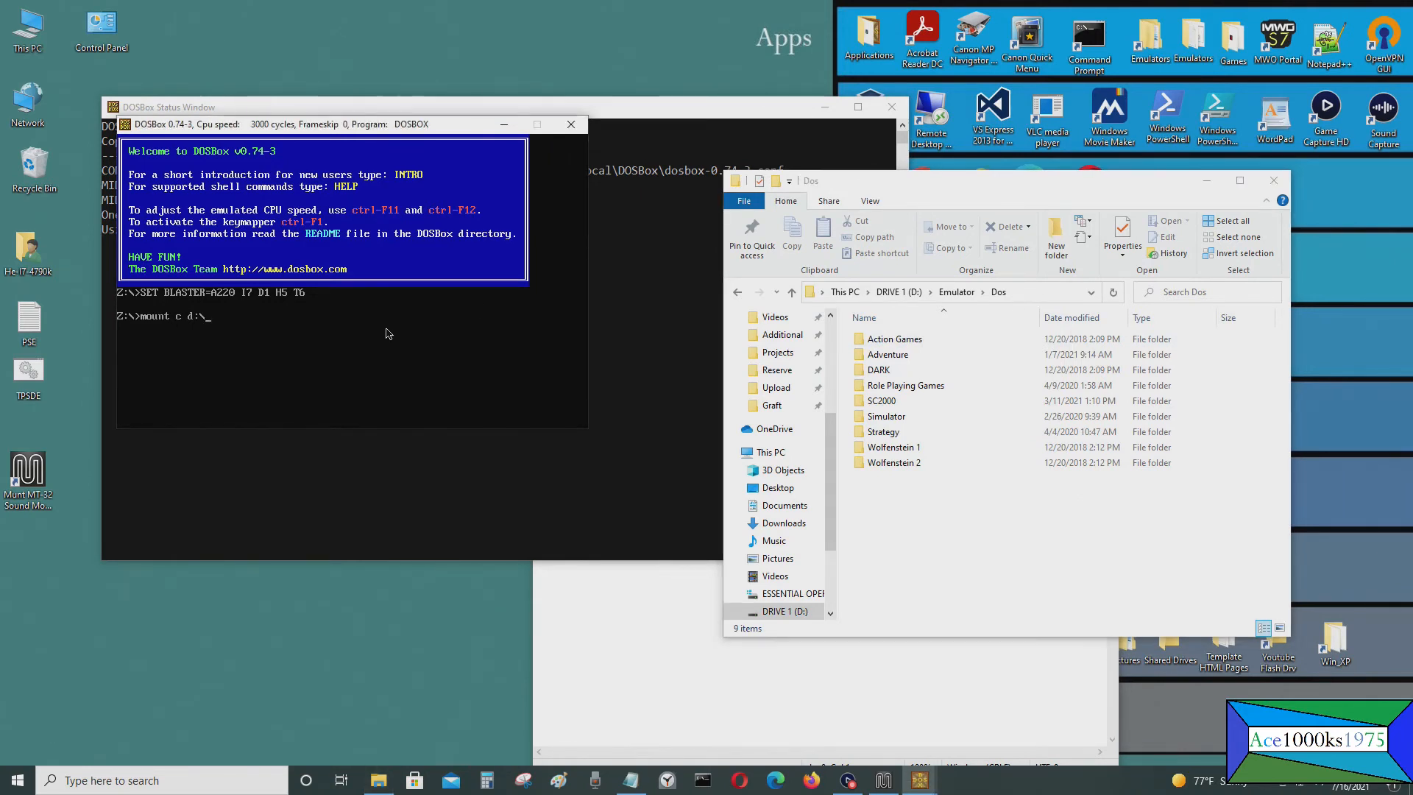
text(emulator\dos)
key(Return)
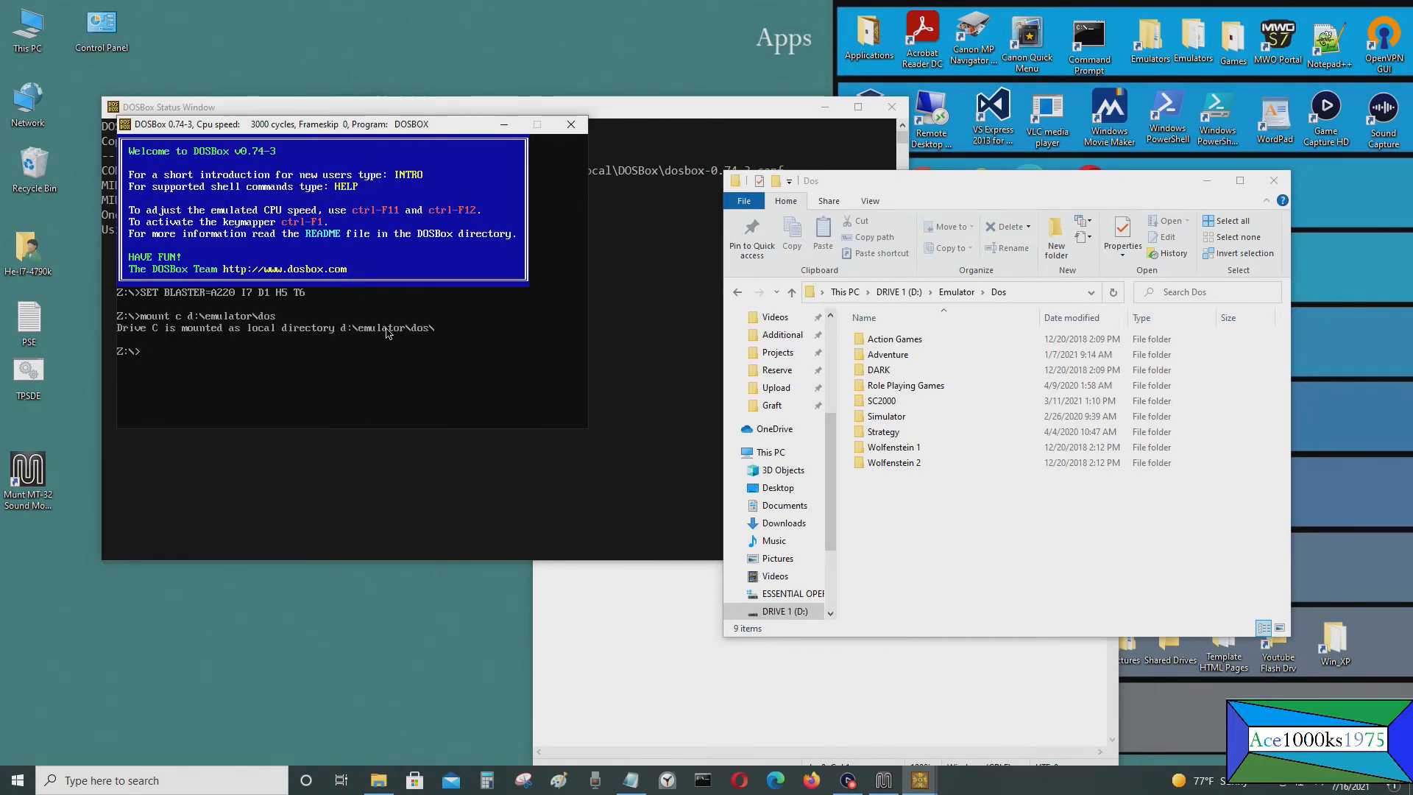
Switch DOSBox to drive C, list its folders and change into the STRATEGY folder.
text(cir)
key(Return)
text(cd str)
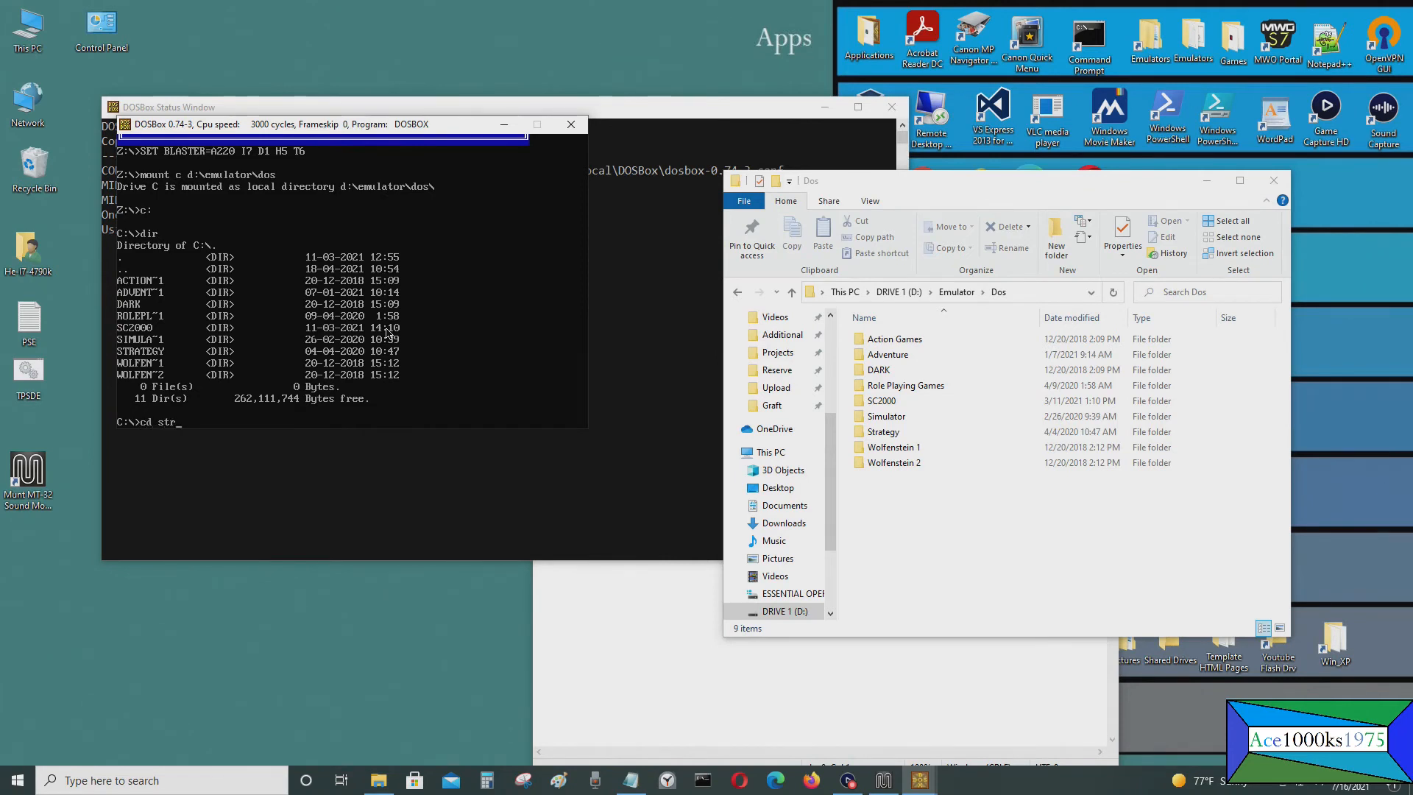
text(ategy)
key(Return)
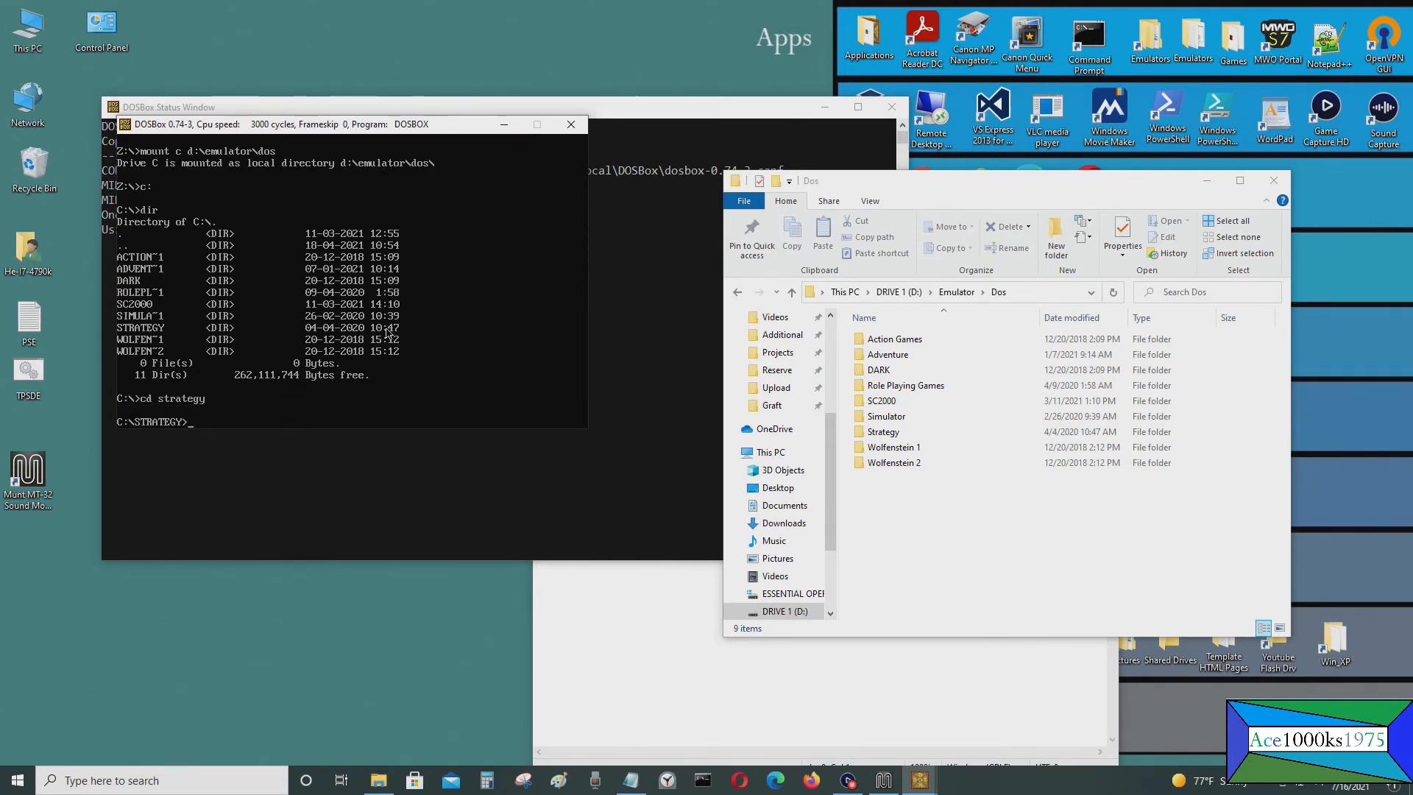
List the contents of the STRATEGY folder and change into its CIV folder.
text(dir)
key(Return)
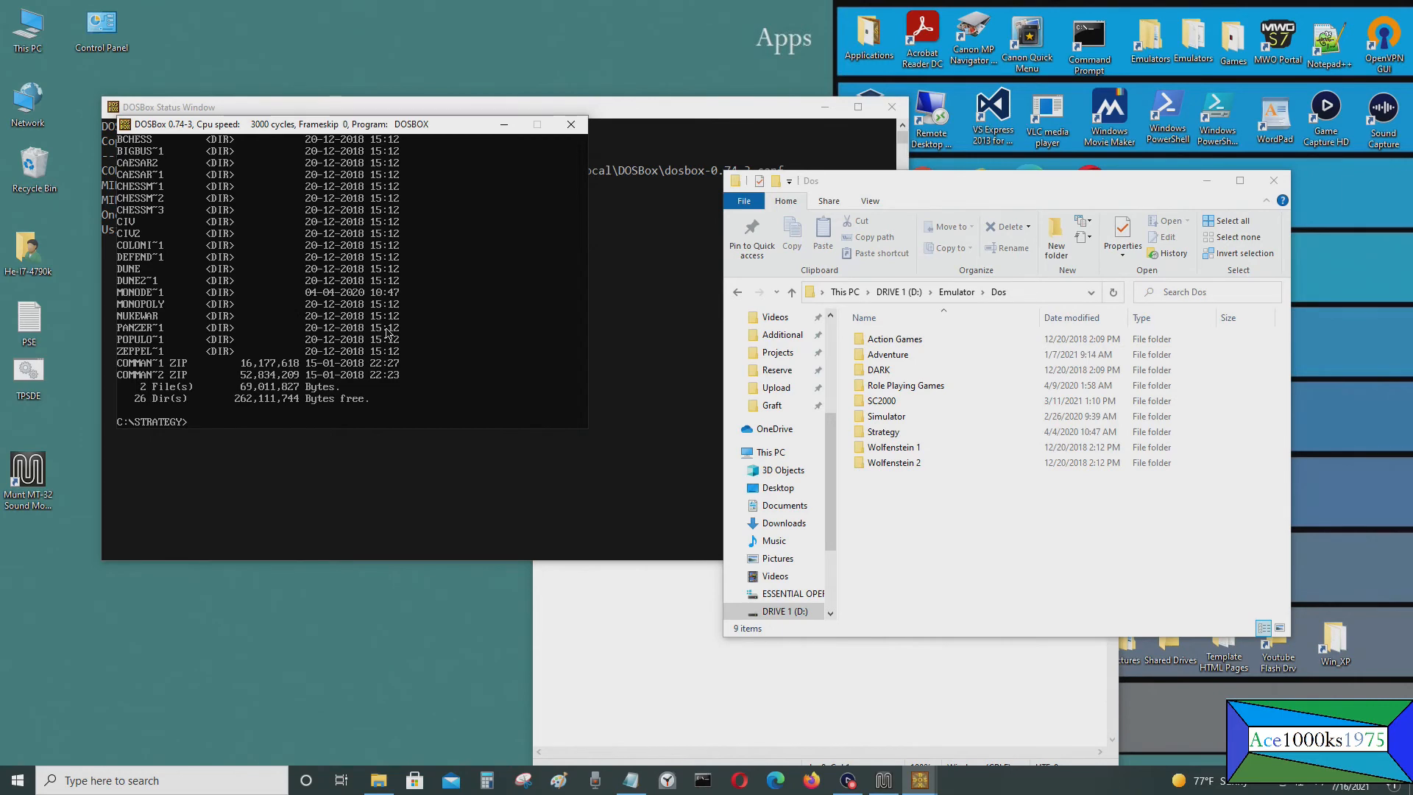
text(cd civ)
key(Return)
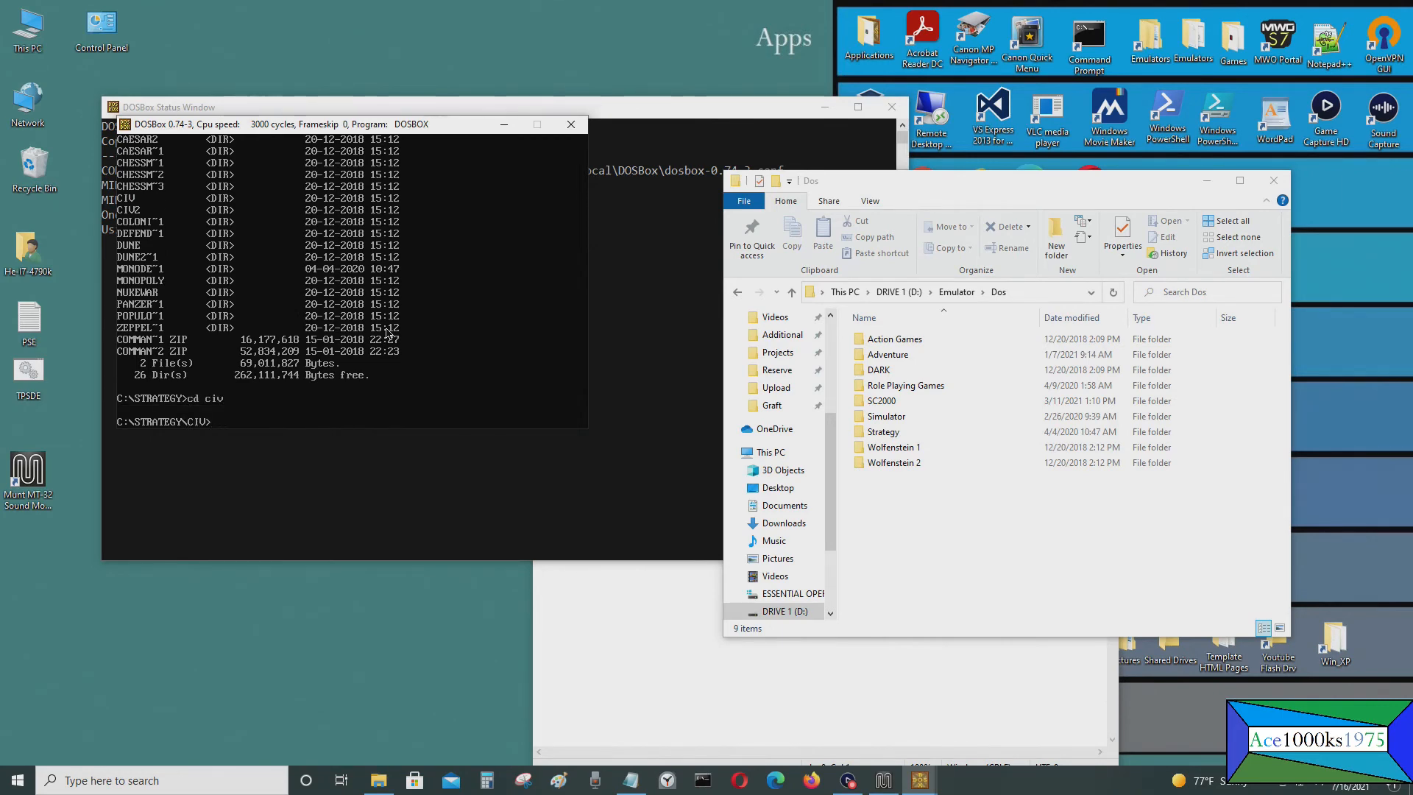
List the files in the CIV folder and run the game with the civ command.
text(dir)
key(Return)
text(civ)
key(Return)
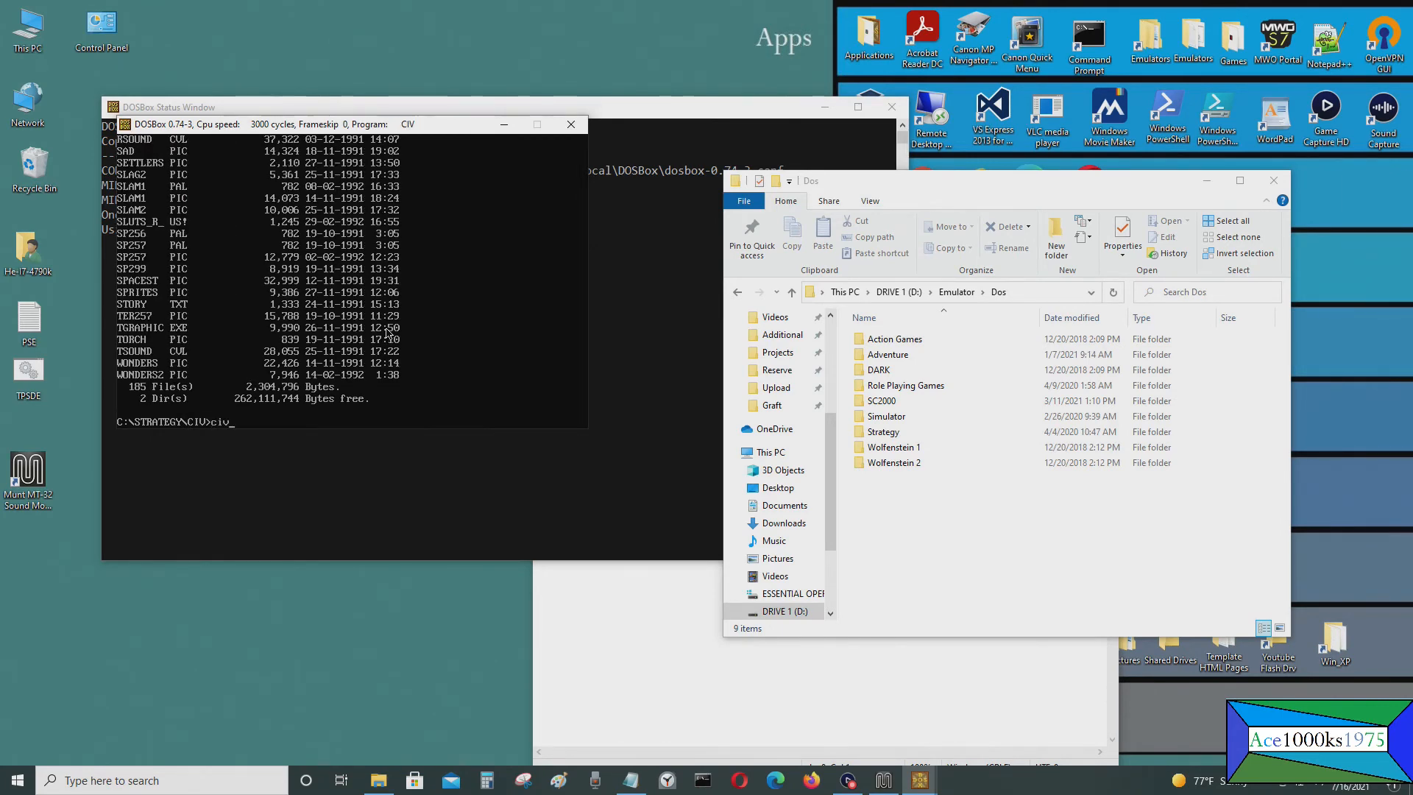
Answer Civilization's startup options with choice 1, Roland MT-32 MIDI board as the sound mode, and Mouse and Keyboard control.
key(1)
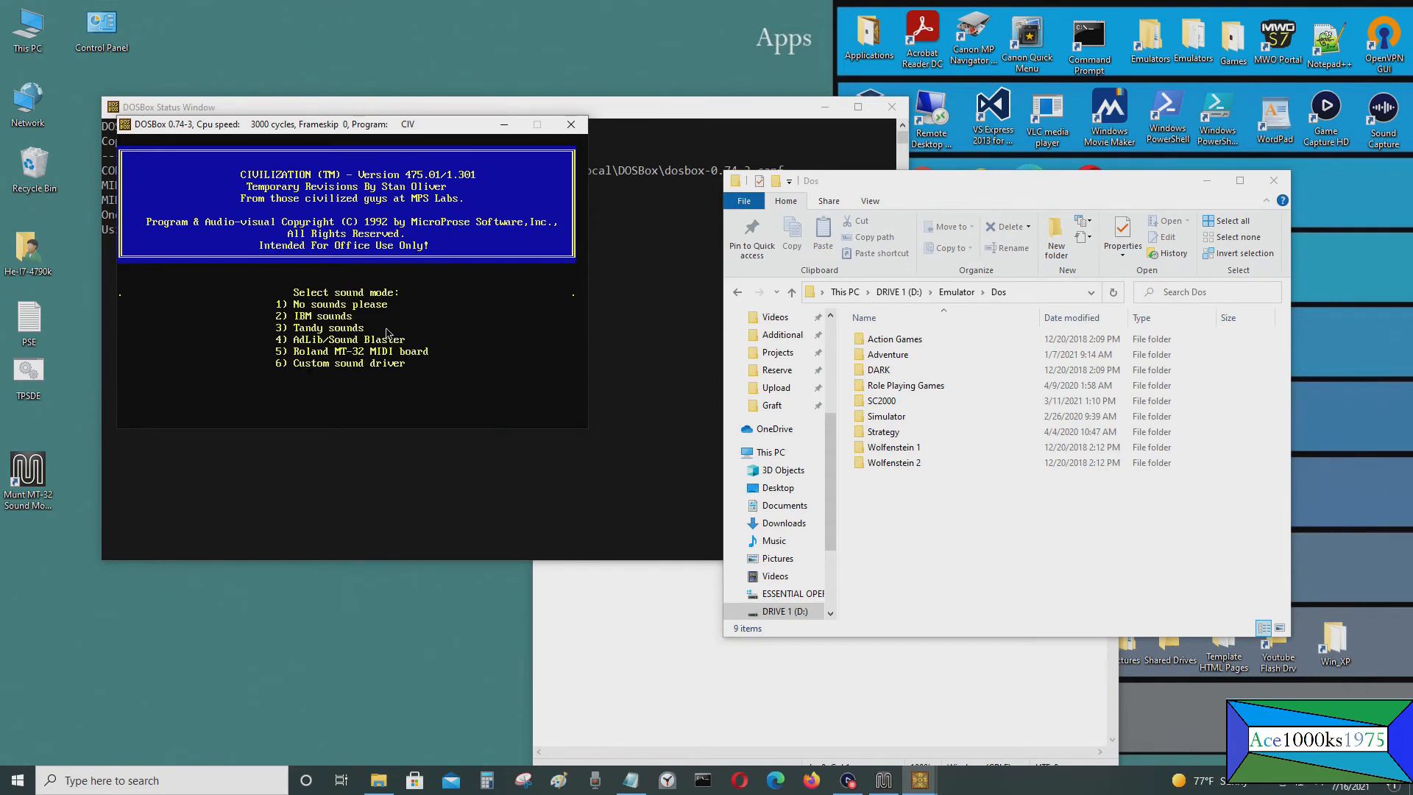
key(5)
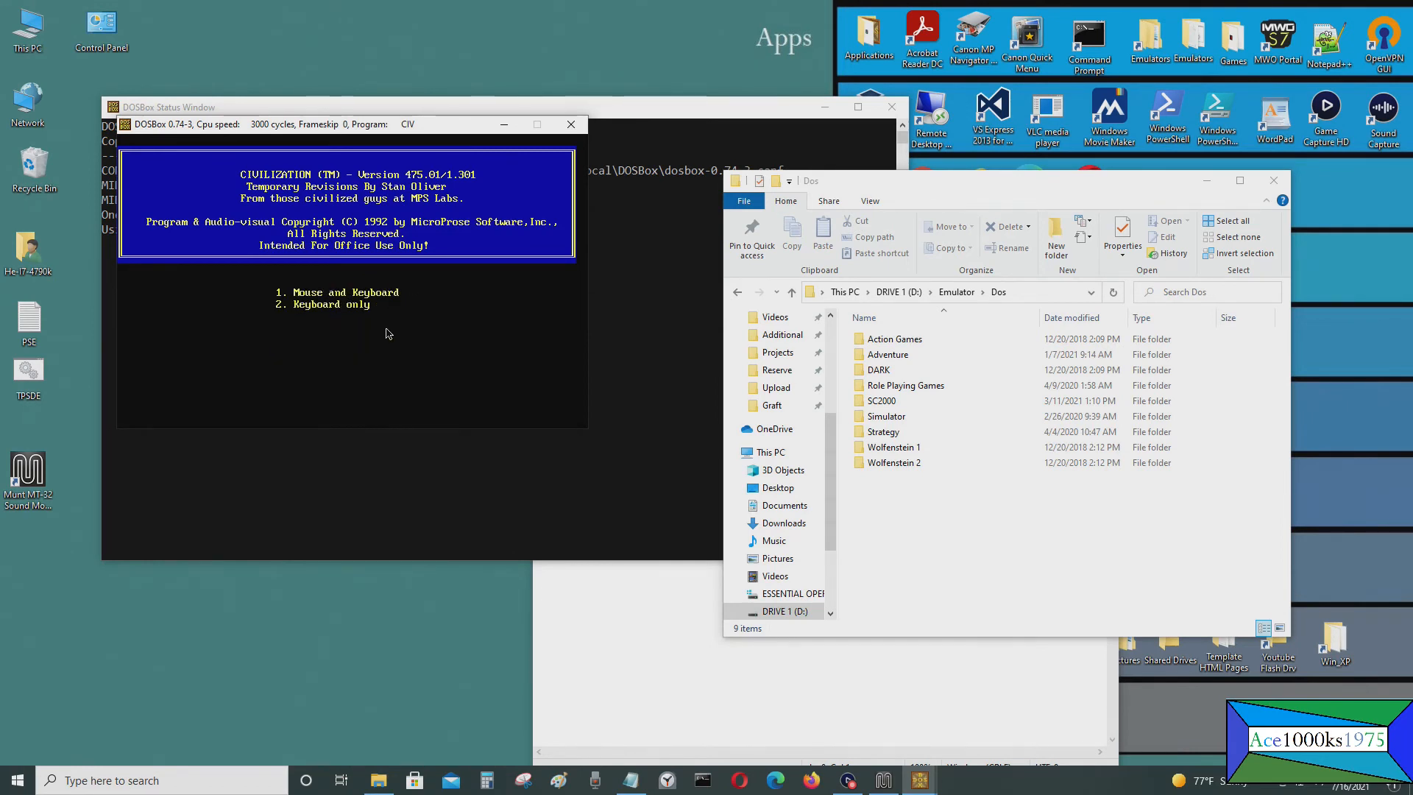
key(1)
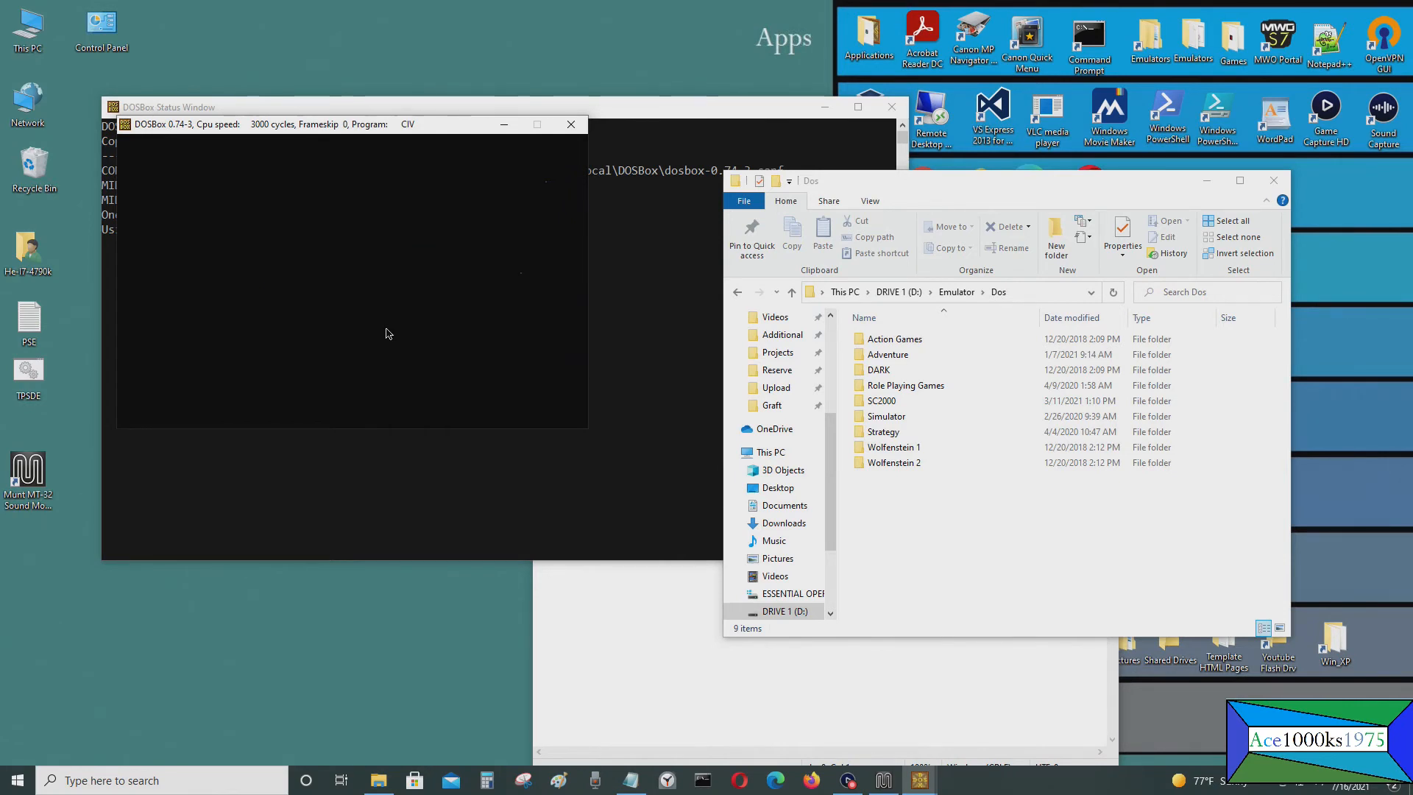
Check the MIDI input list and synth display in the Munt MT-32 Emulator window, then minimize it.
click(1268, 787)
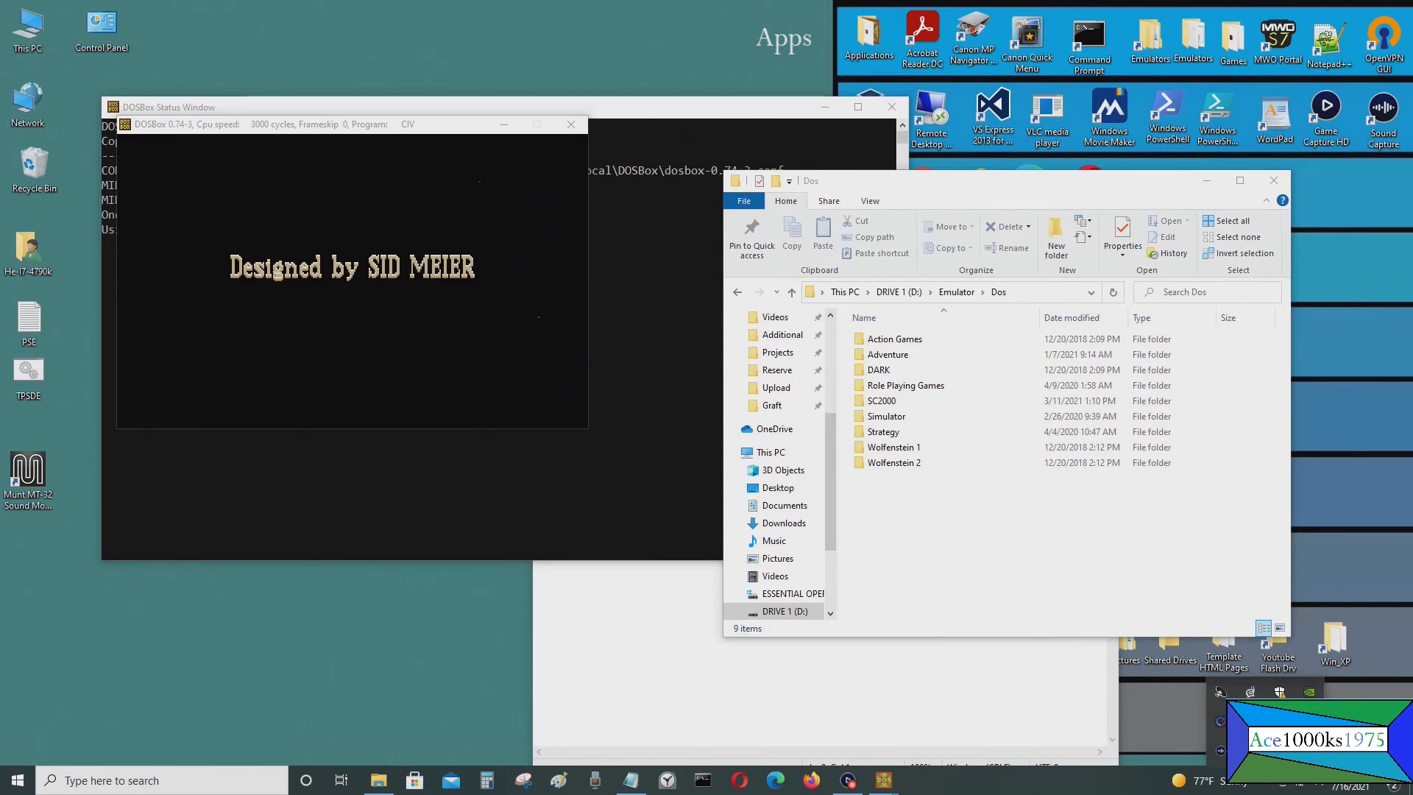
click(919, 782)
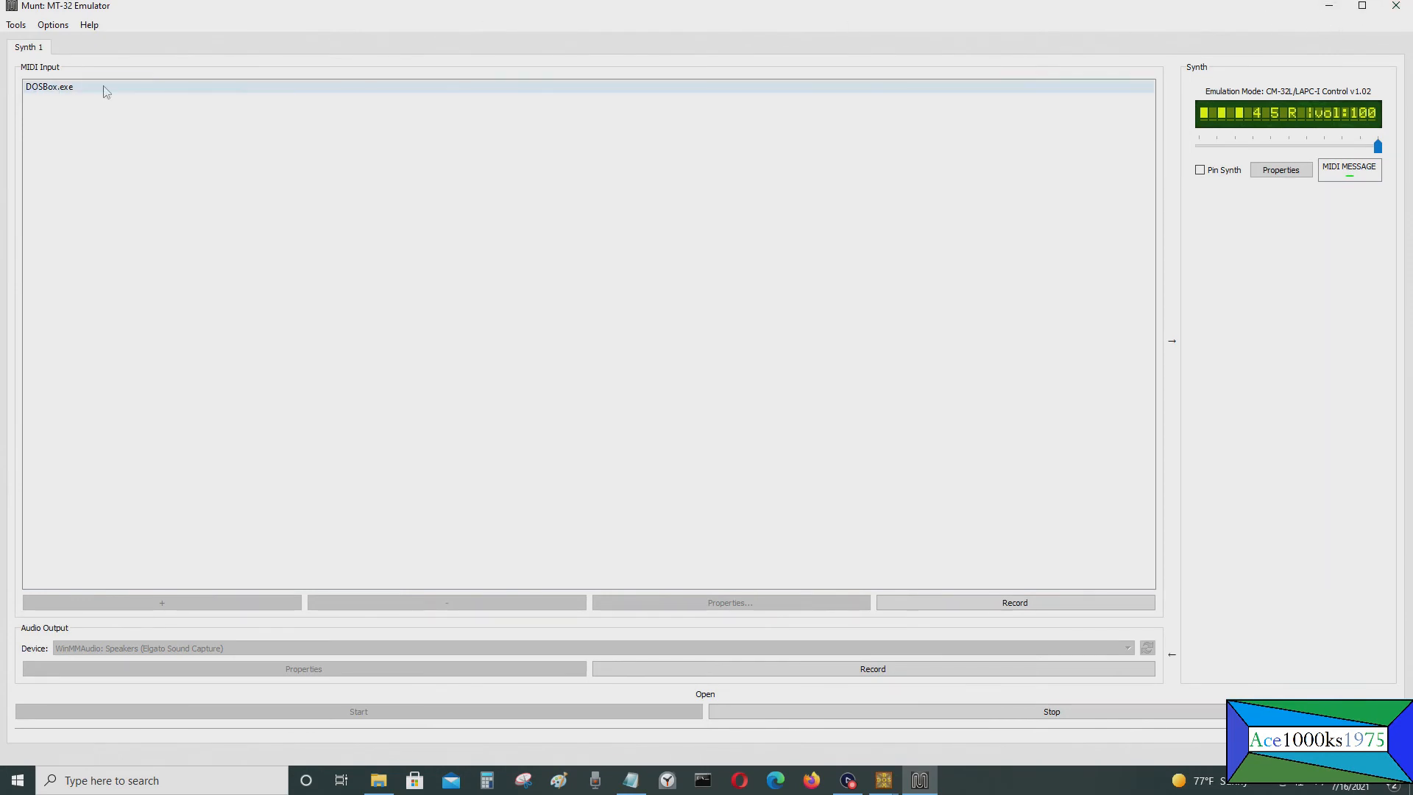
click(1329, 7)
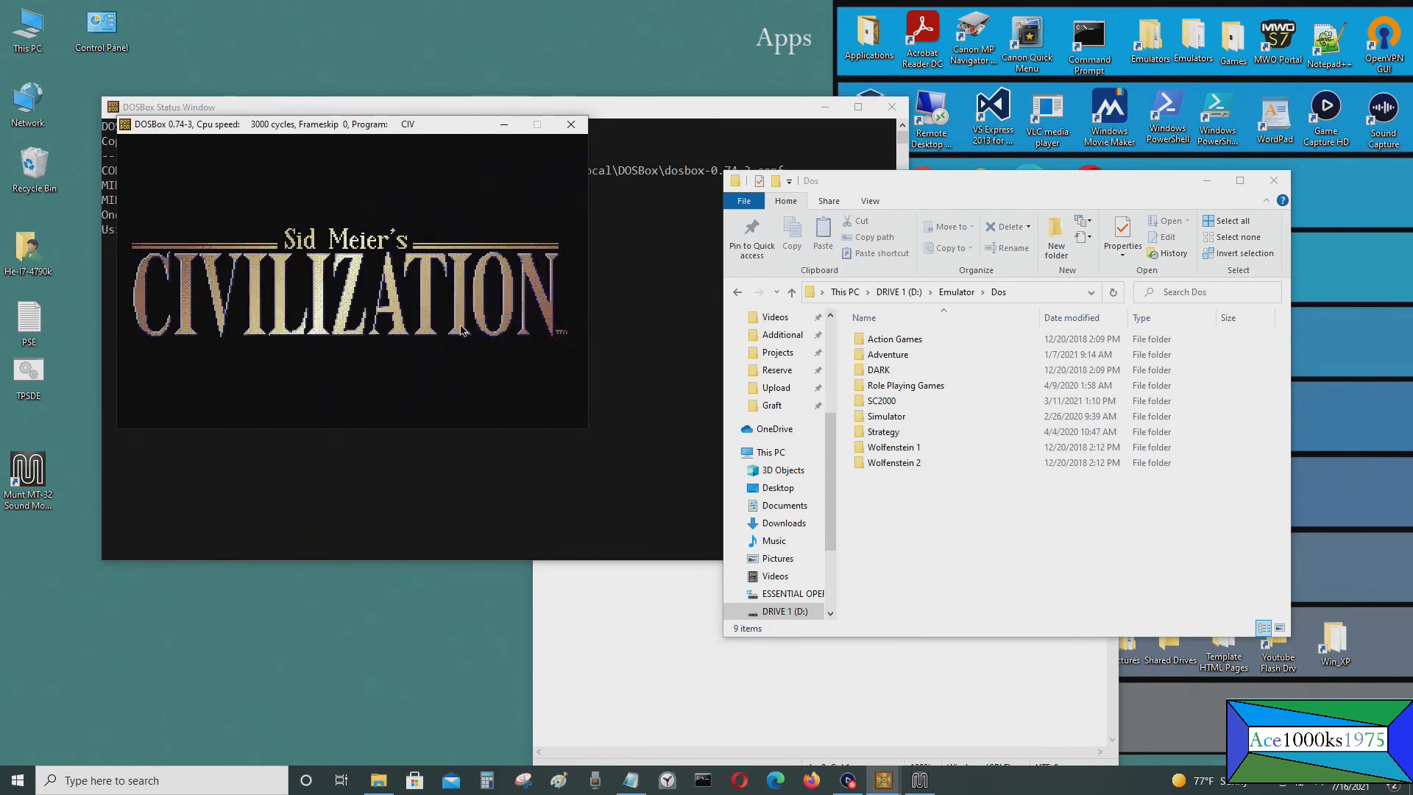
Close the running DOSBox game and open Registry Editor by searching for regedit.
click(571, 124)
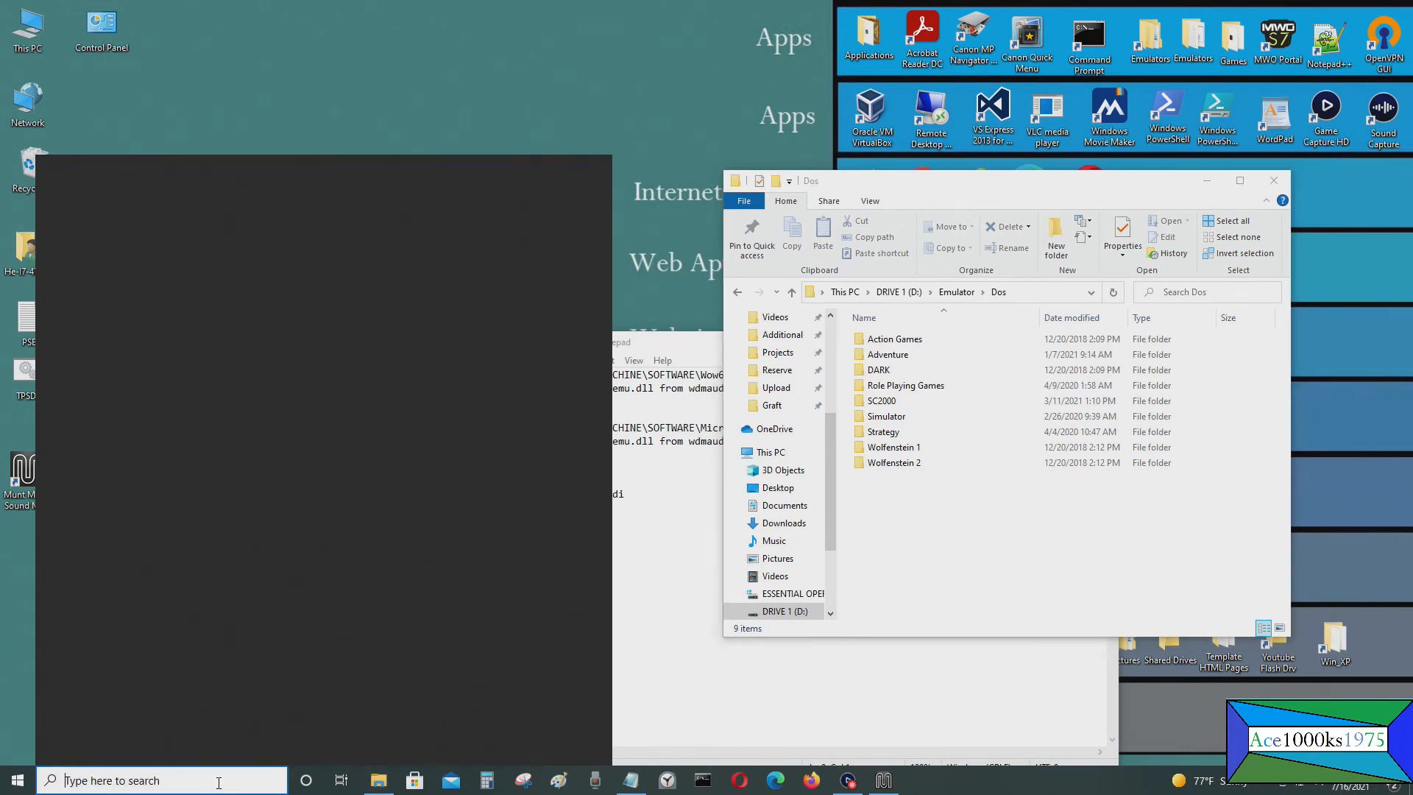
click(213, 781)
text(re)
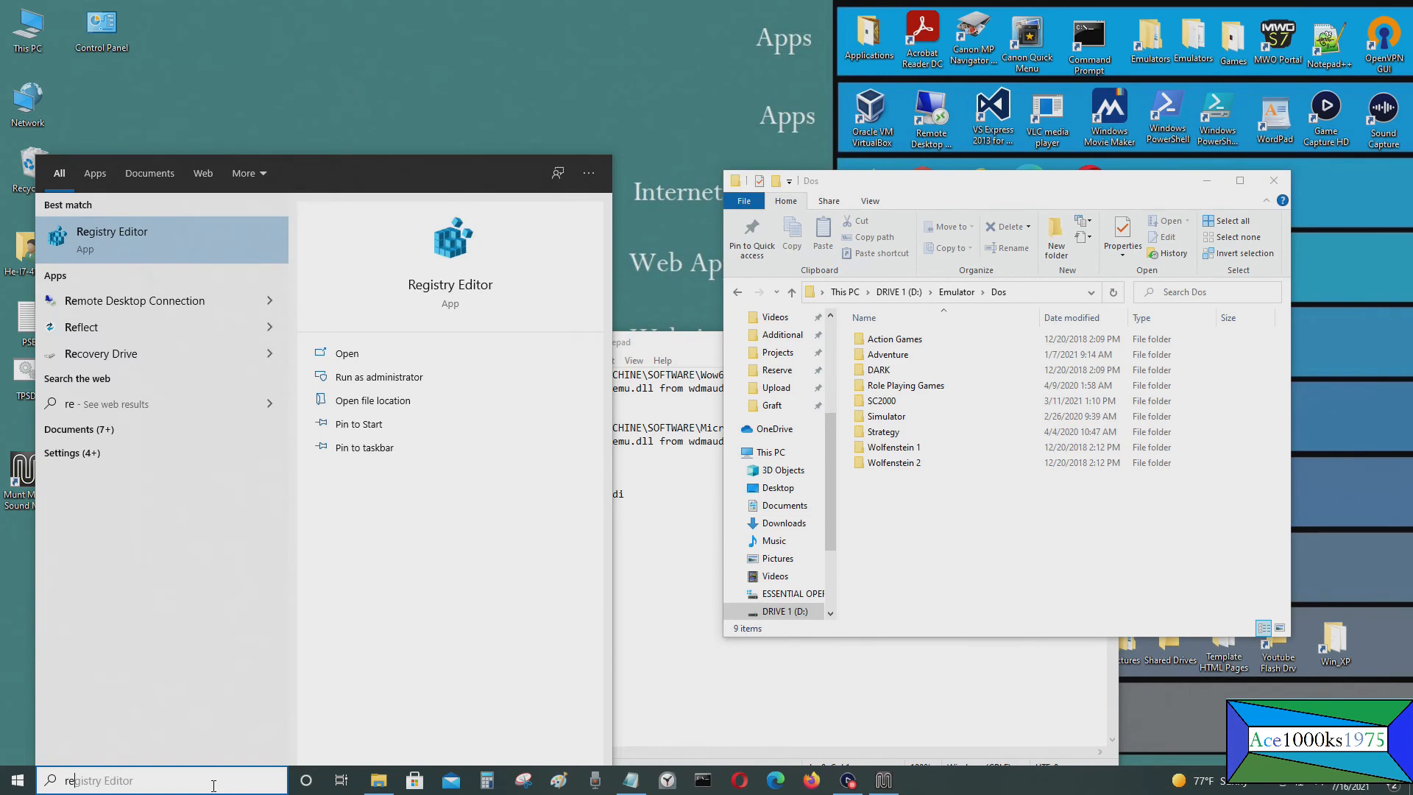
text(gedit)
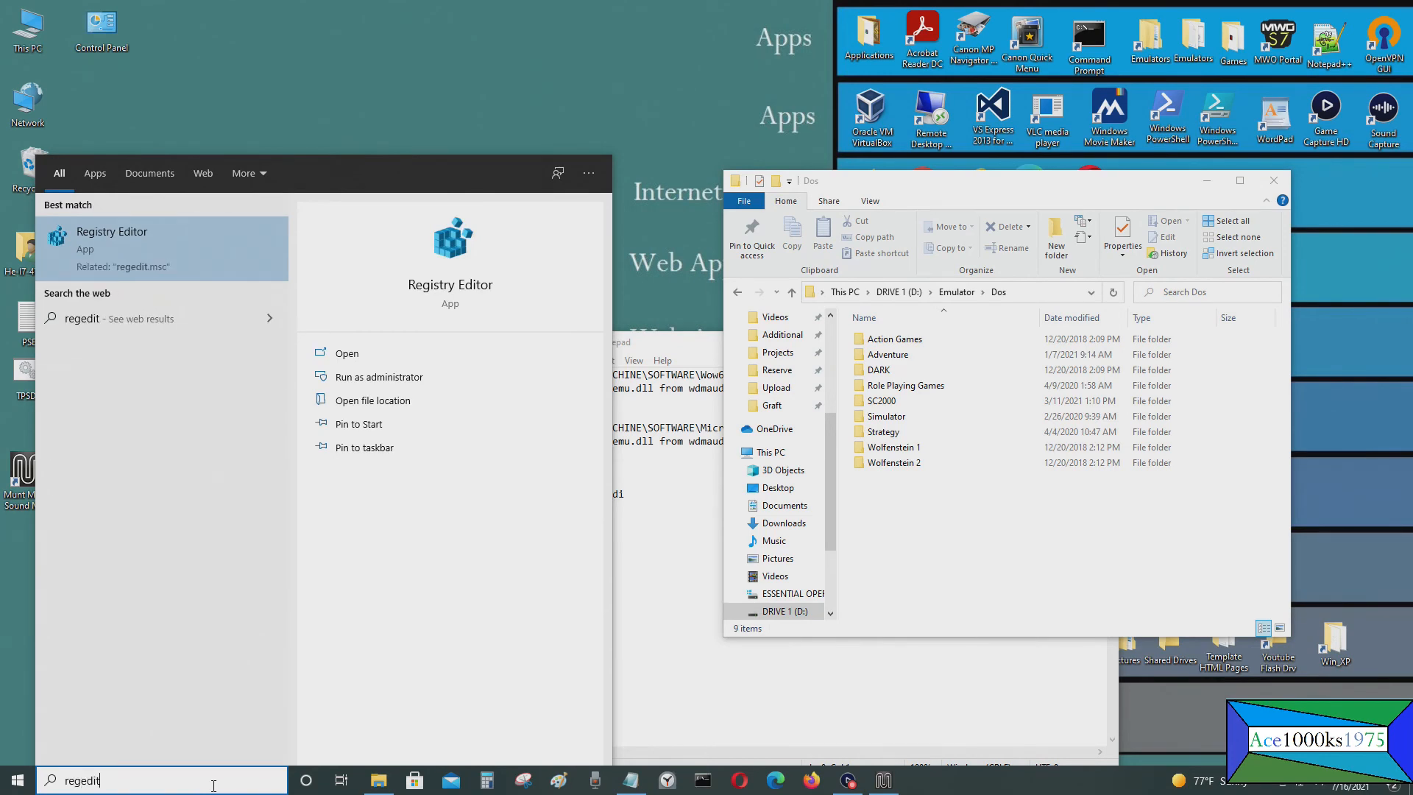
click(141, 228)
click(629, 479)
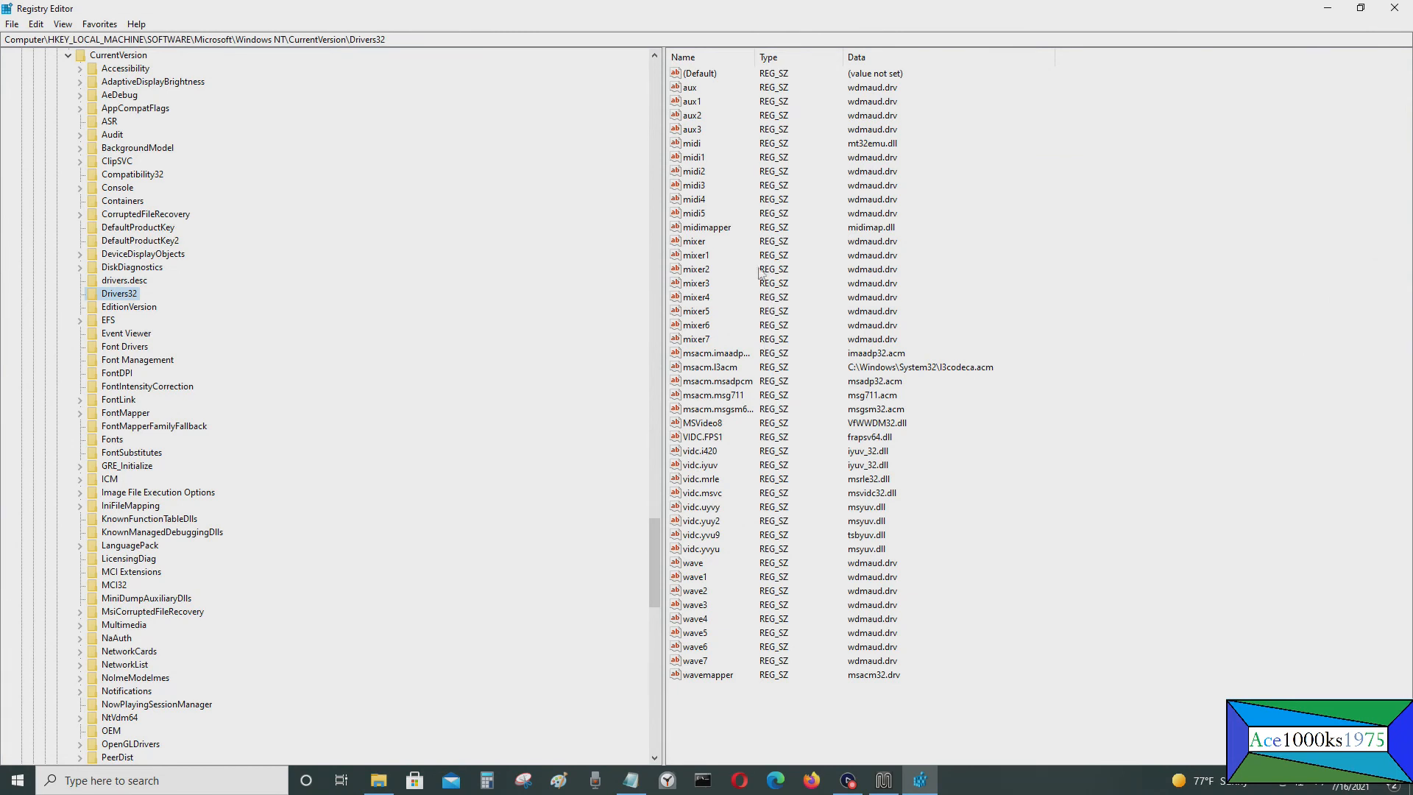
Set the midi value in the Microsoft Drivers32 registry key to wdmaud.drv, copying the data from midi1.
click(692, 159)
right_click(698, 164)
click(738, 169)
key(ctrl+c)
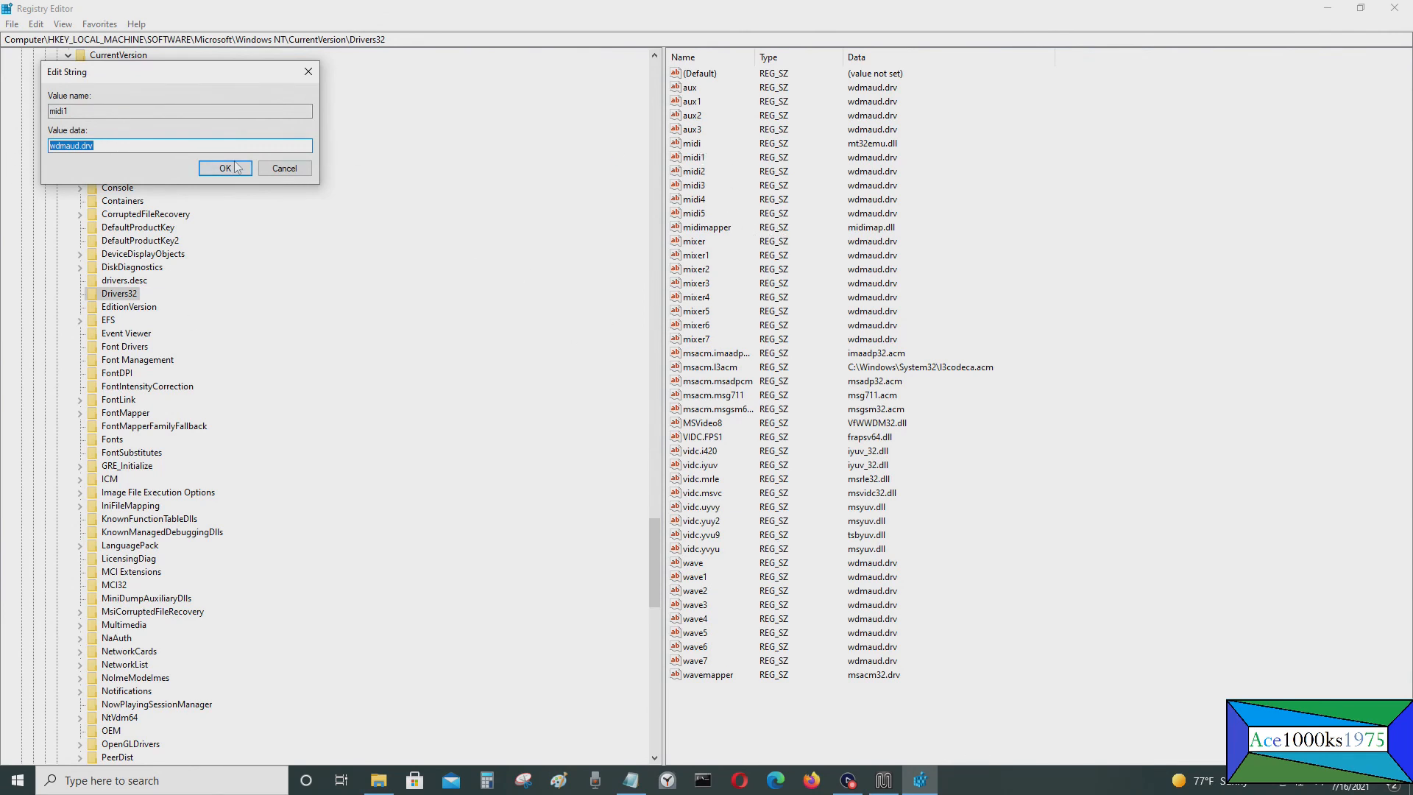
click(293, 169)
click(696, 143)
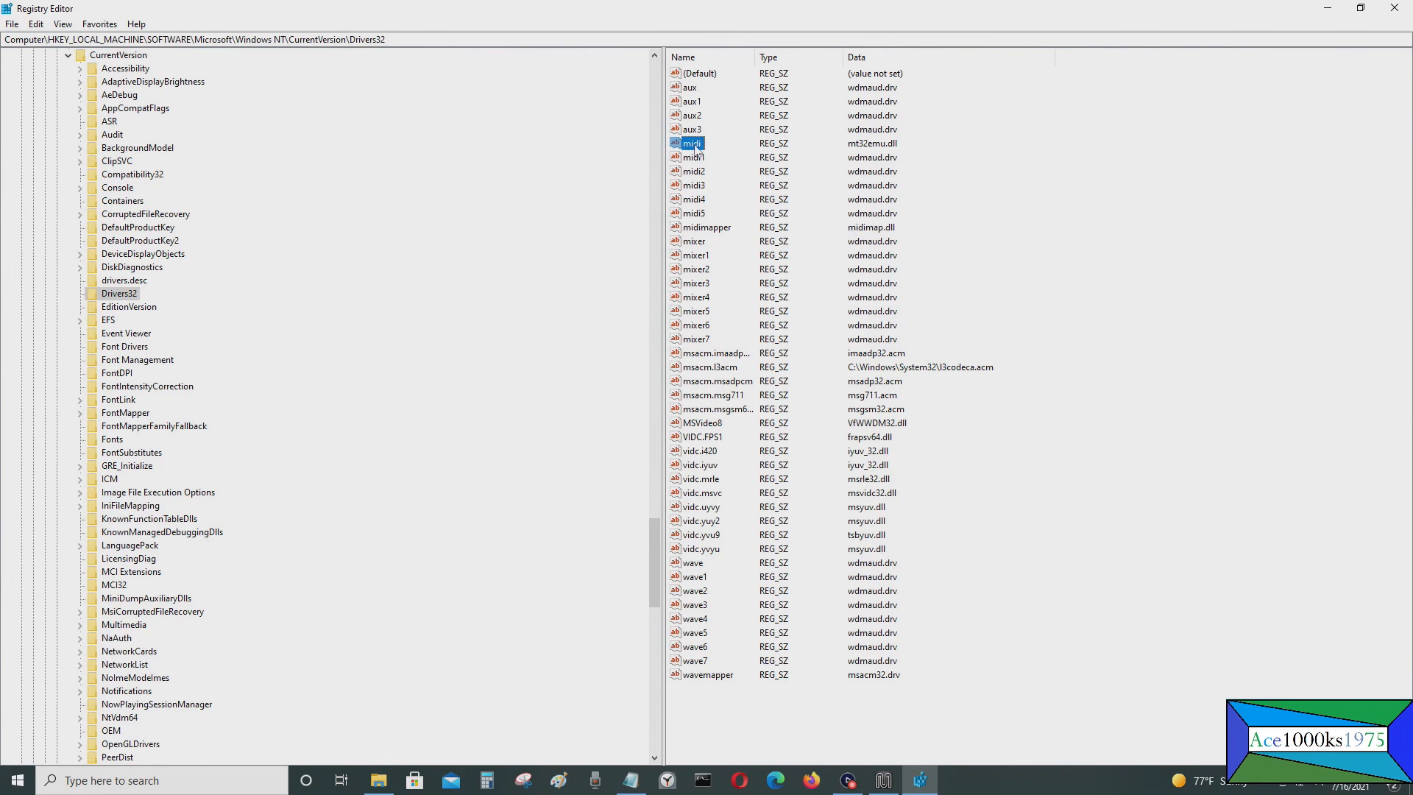
right_click(694, 144)
click(738, 156)
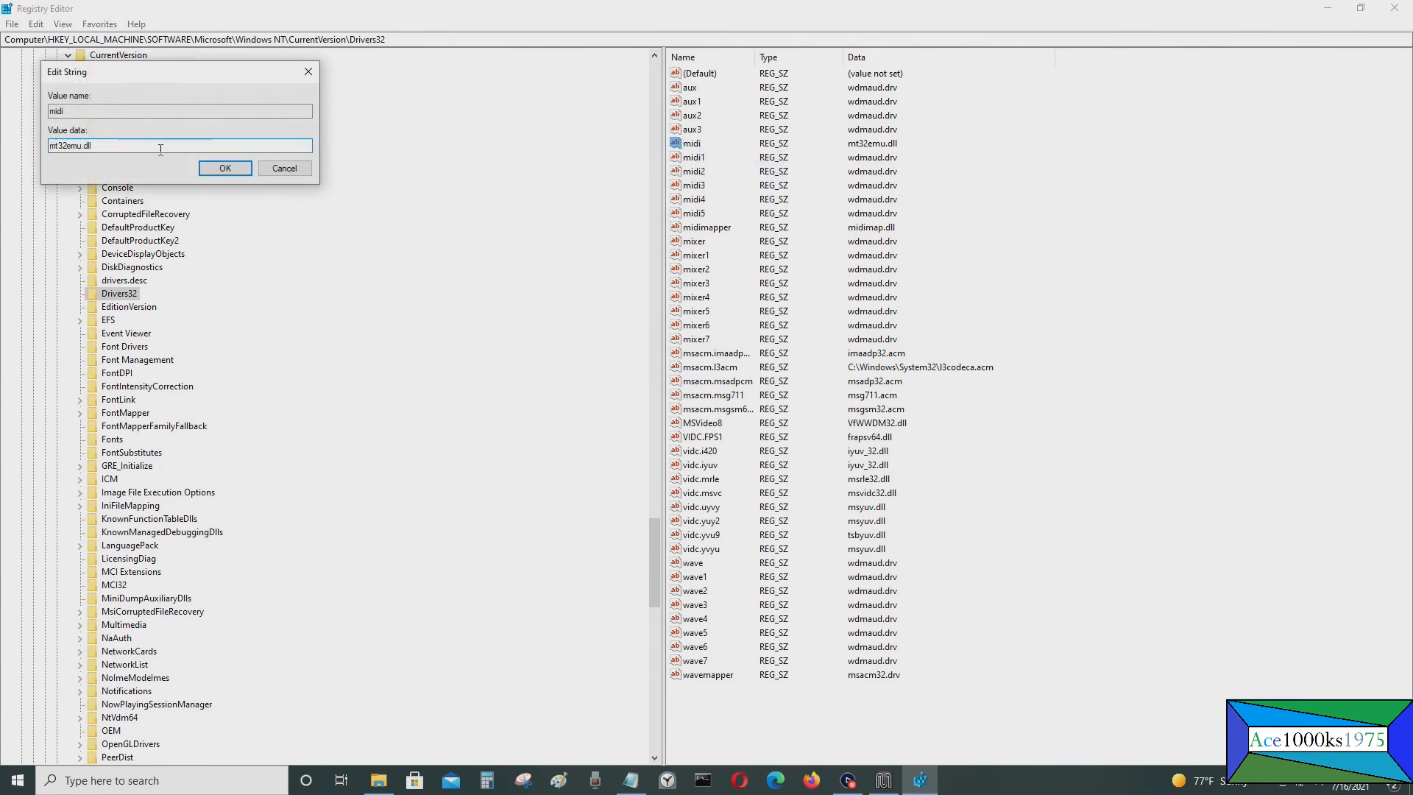
key(ctrl+v)
click(233, 169)
Copy the Wow6432Node Drivers32 registry path from the Notepad notes.
click(631, 780)
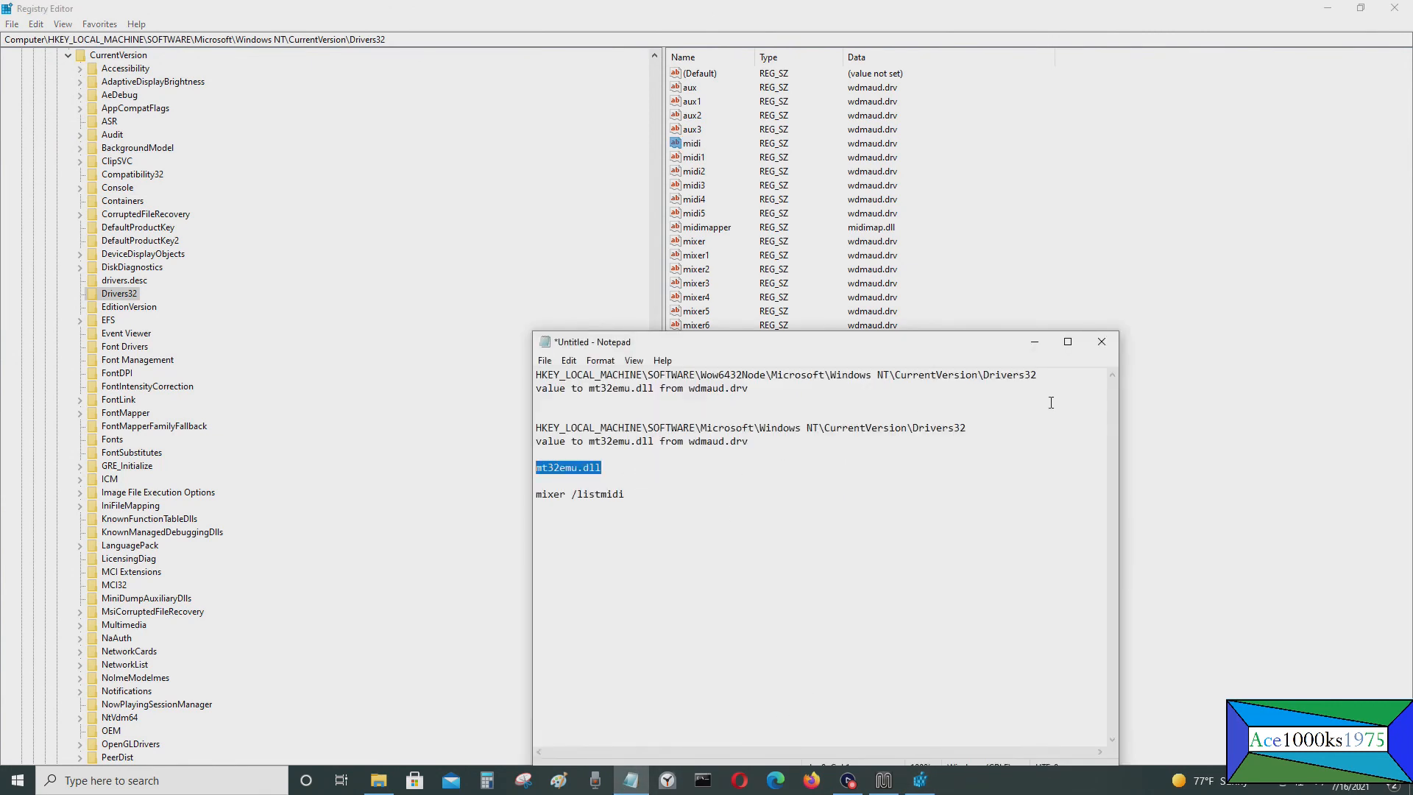
drag(1040, 375, 469, 373)
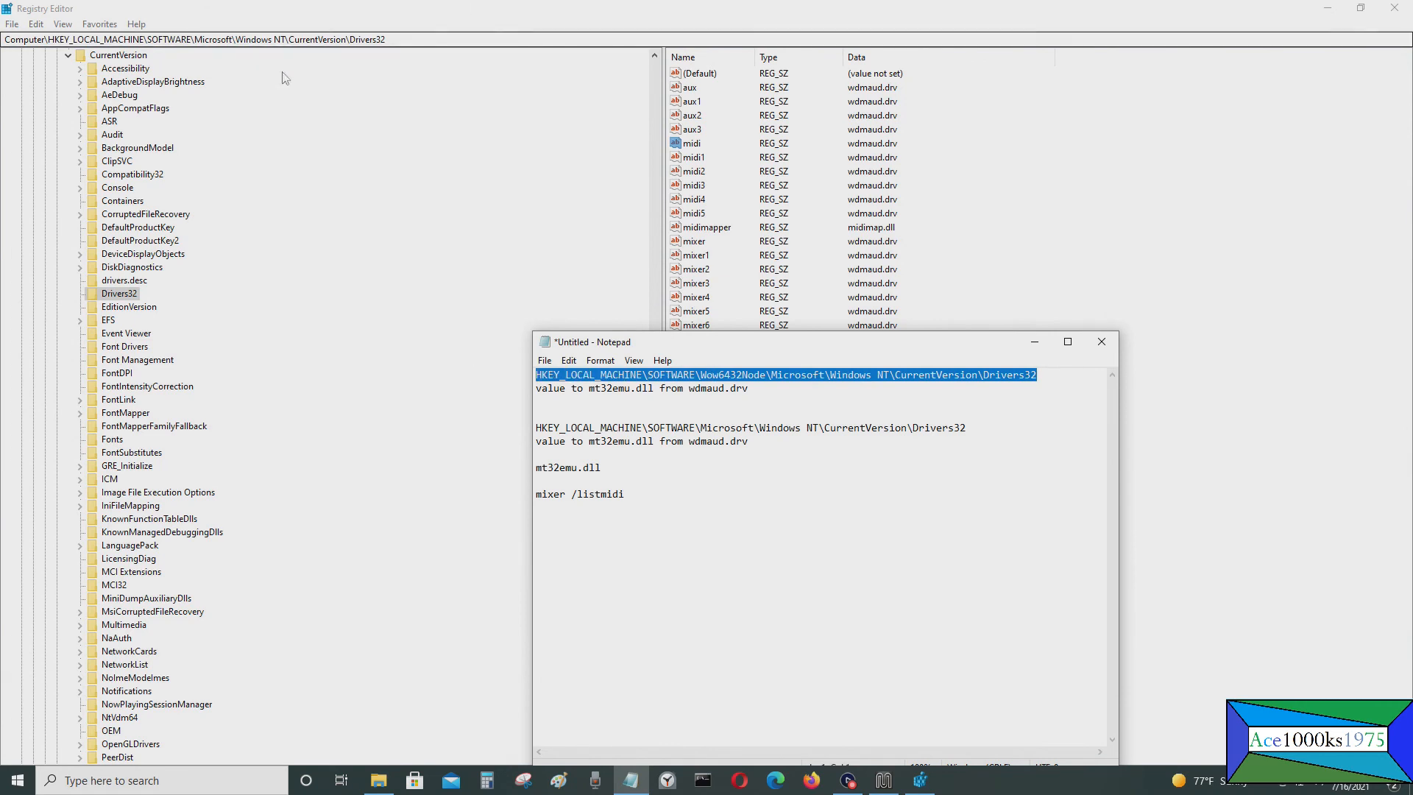
drag(411, 41, 61, 41)
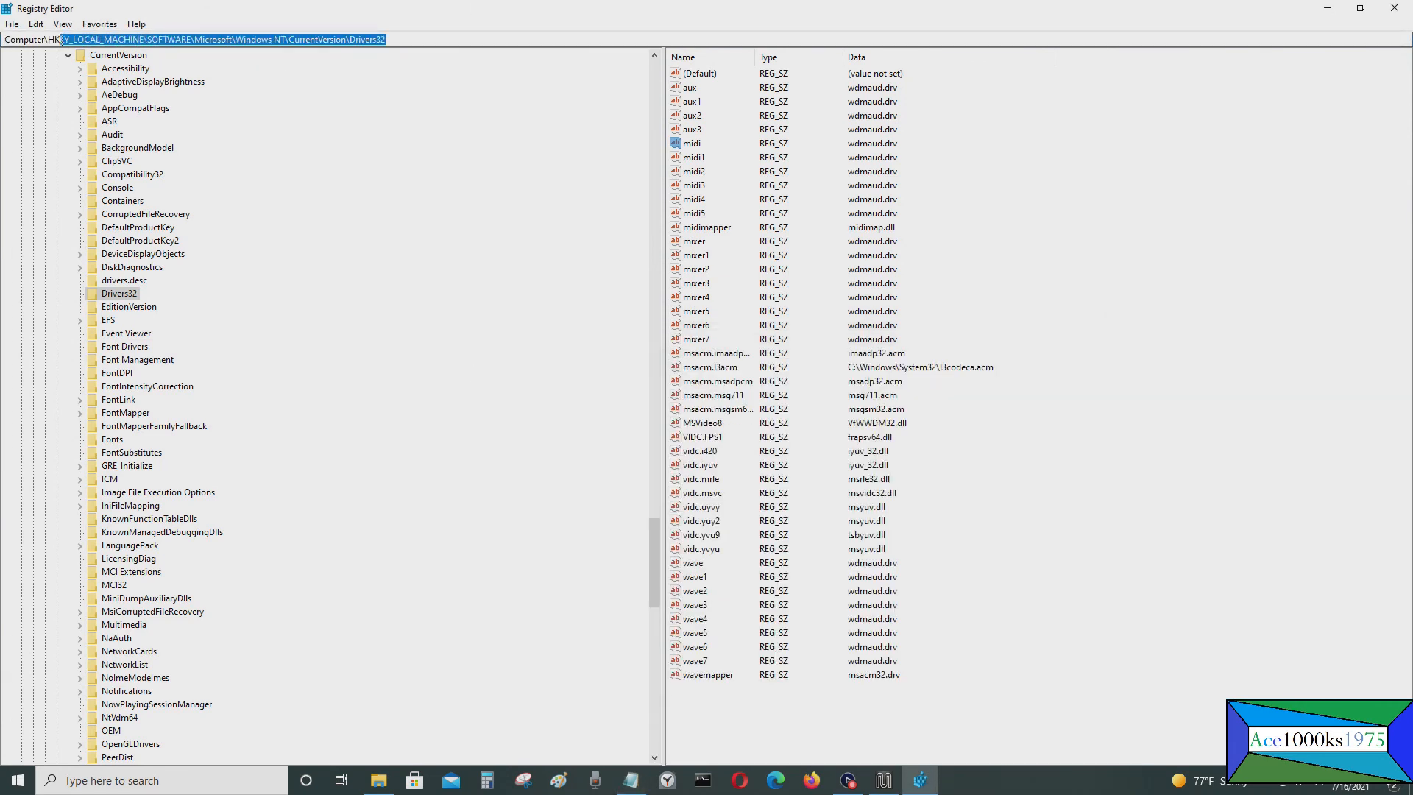
key(BackSpace)
key(BackSpace)
key(BackSpace)
key(BackSpace)
key(Escape)
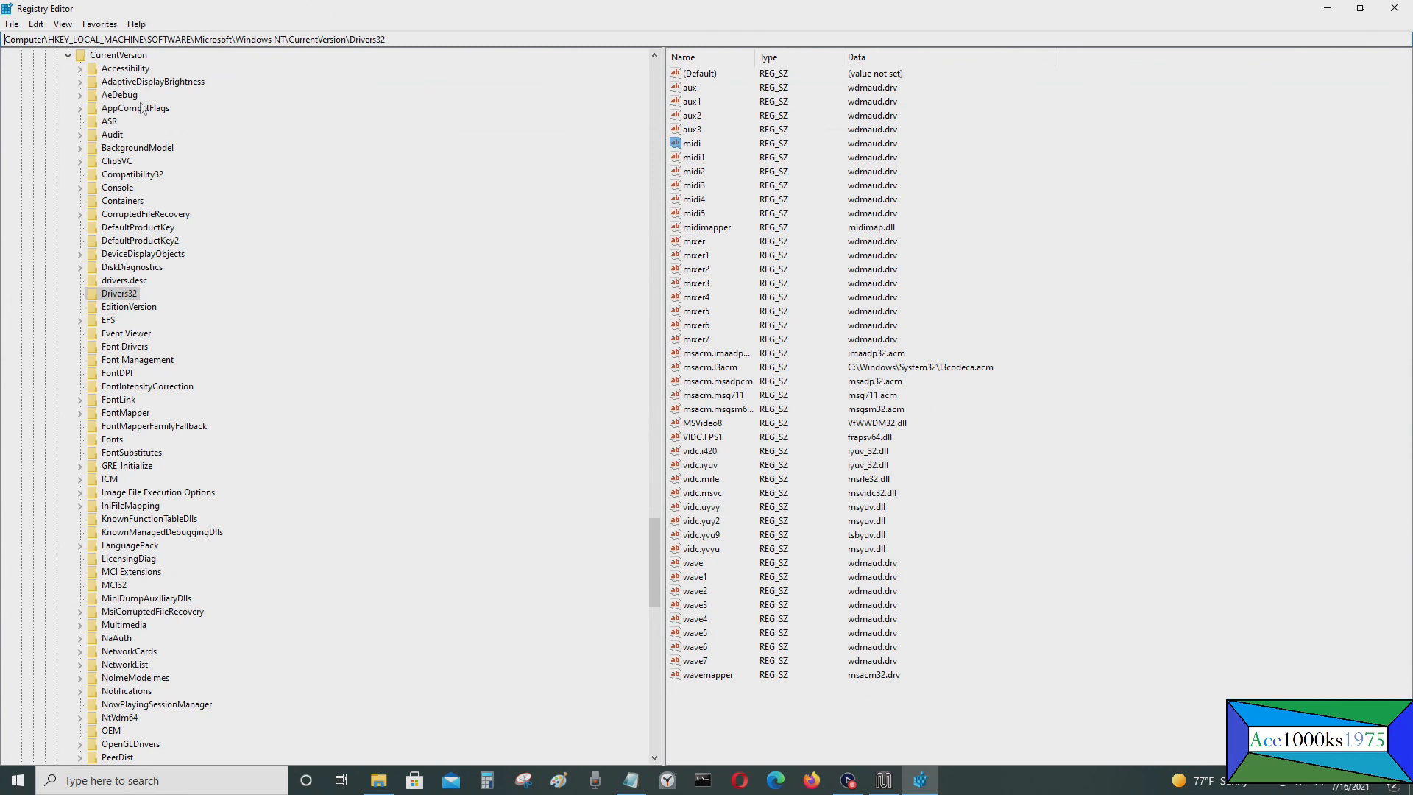
Go to the registry key HKEY_LOCAL_MACHINE\SOFTWARE\WOW6432Node\Microsoft\Windows NT\CurrentVersion\Drivers32.
drag(445, 41, 50, 41)
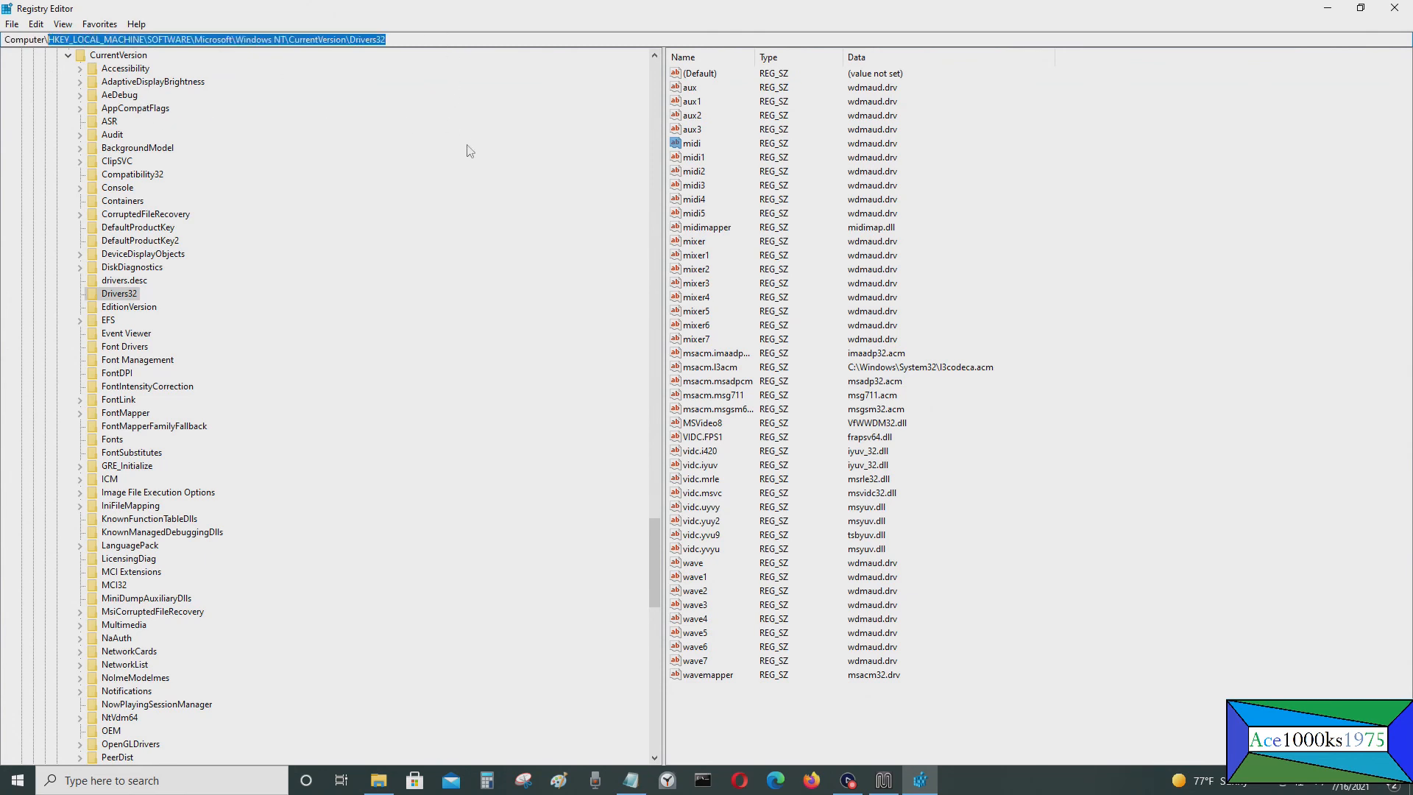
key(BackSpace)
text(HKEY_LOCAL_MACHINE\SOFTWARE\WOW6432Node\Microsoft\Windows NT\CurrentVersion\Drivers32)
key(Return)
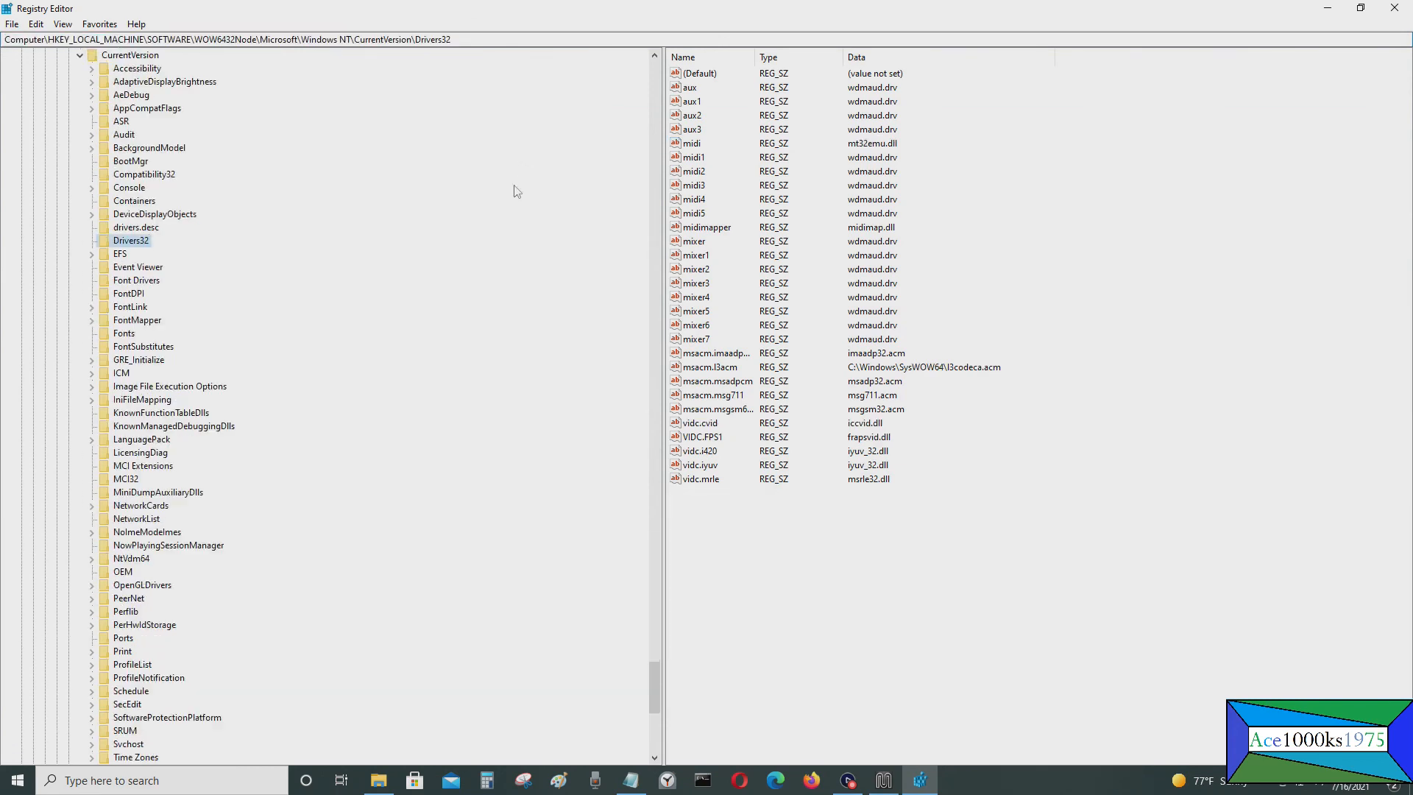
right_click(689, 145)
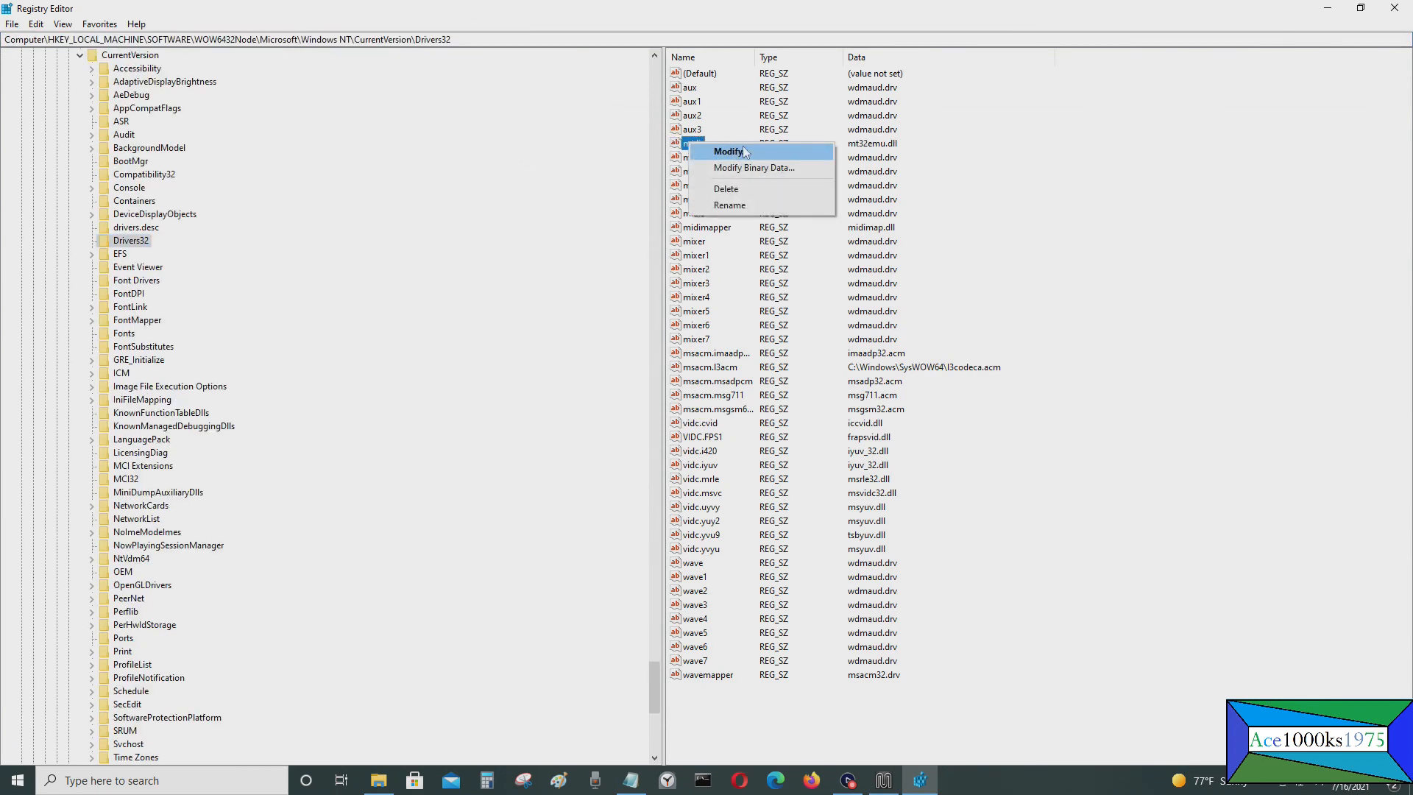
click(702, 152)
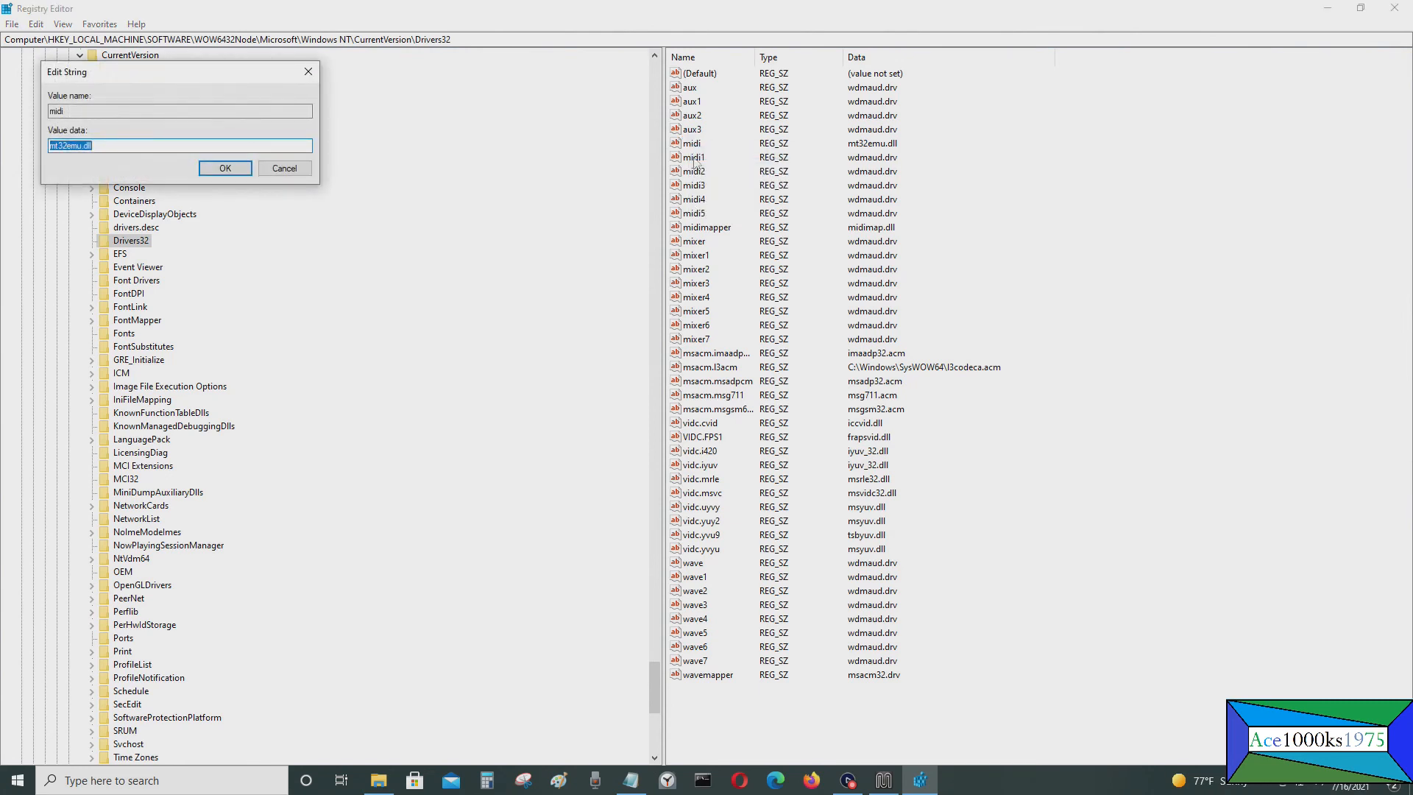
click(300, 171)
Set the midi value in the WOW6432Node Drivers32 key to wdmaud.drv, copying the data from midi1.
right_click(697, 158)
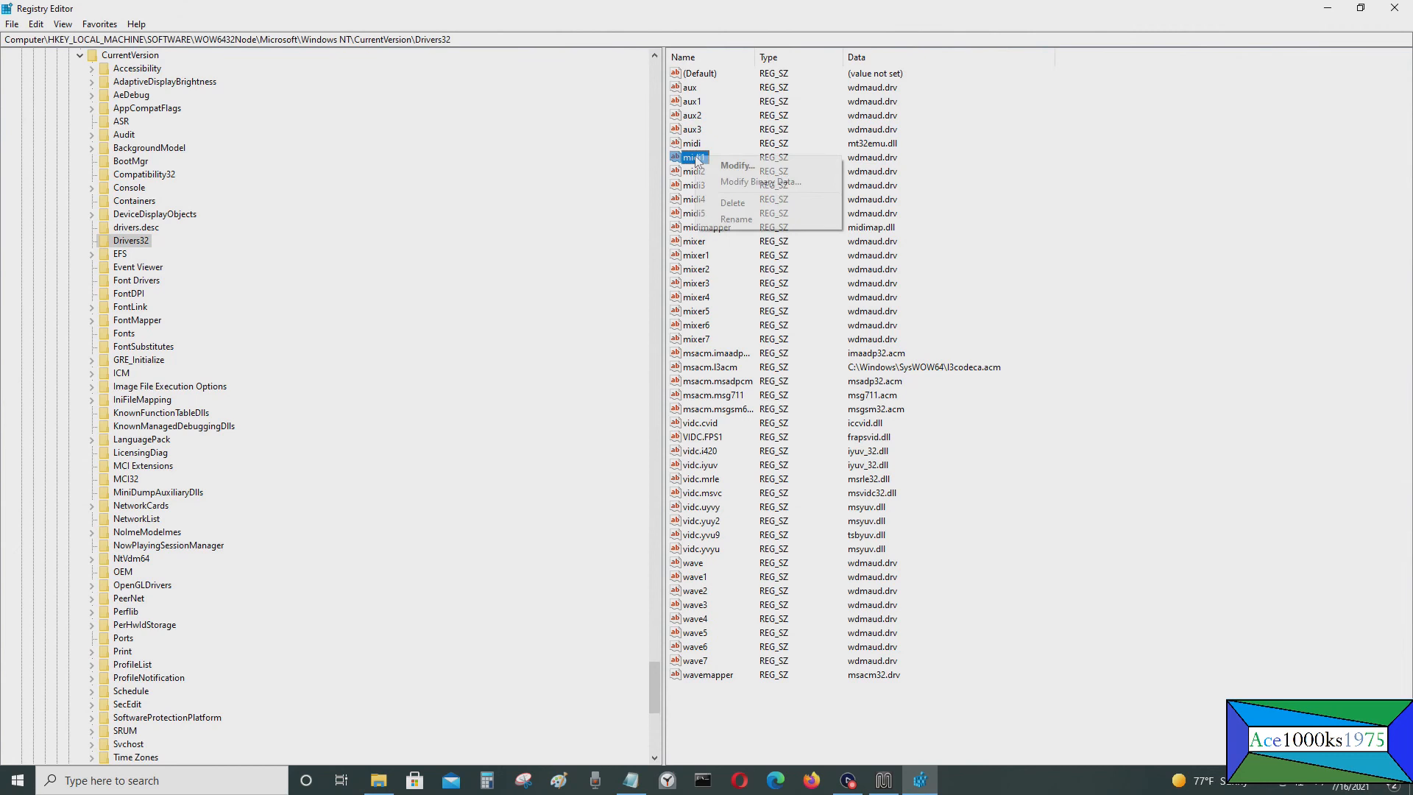
click(718, 164)
key(ctrl+c)
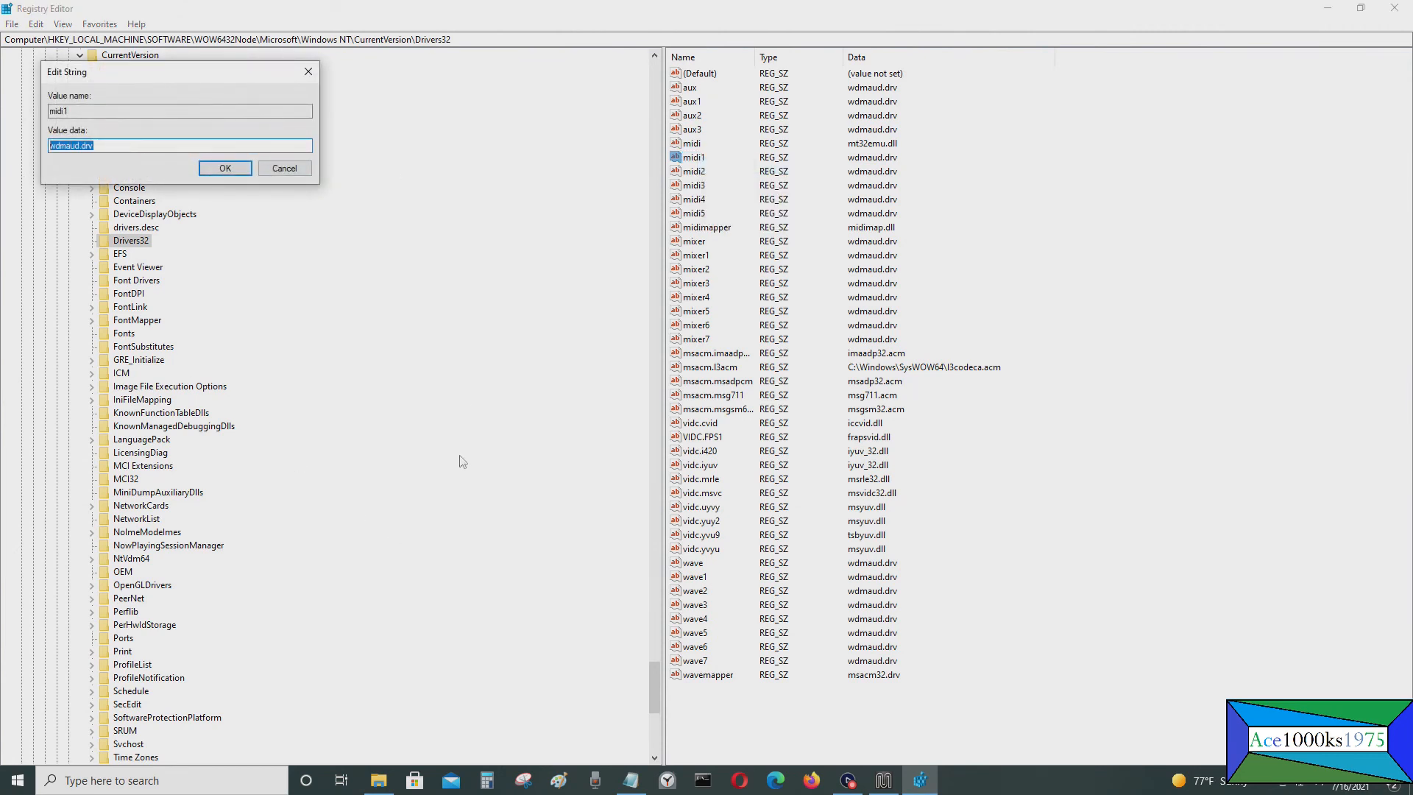
click(292, 170)
click(695, 144)
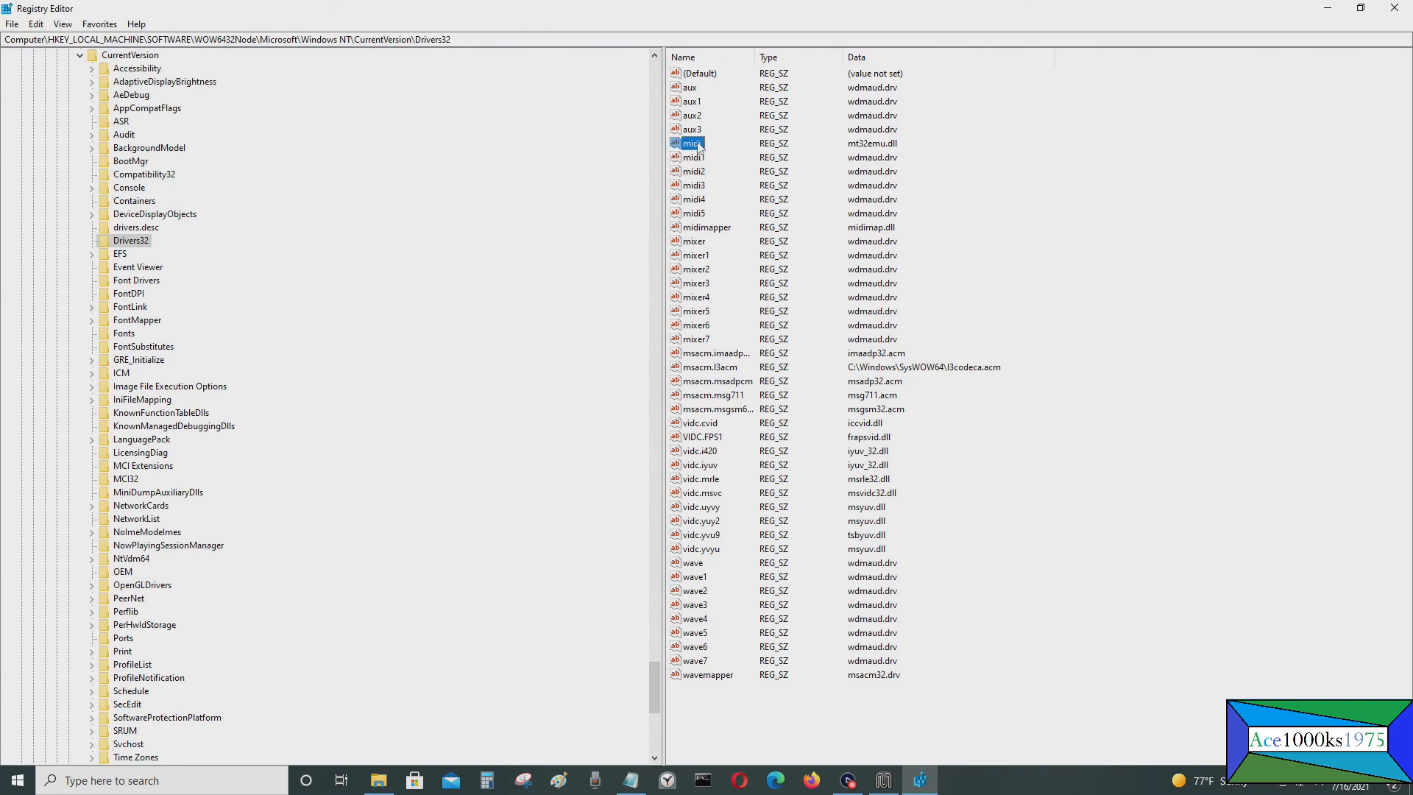
right_click(699, 145)
click(745, 152)
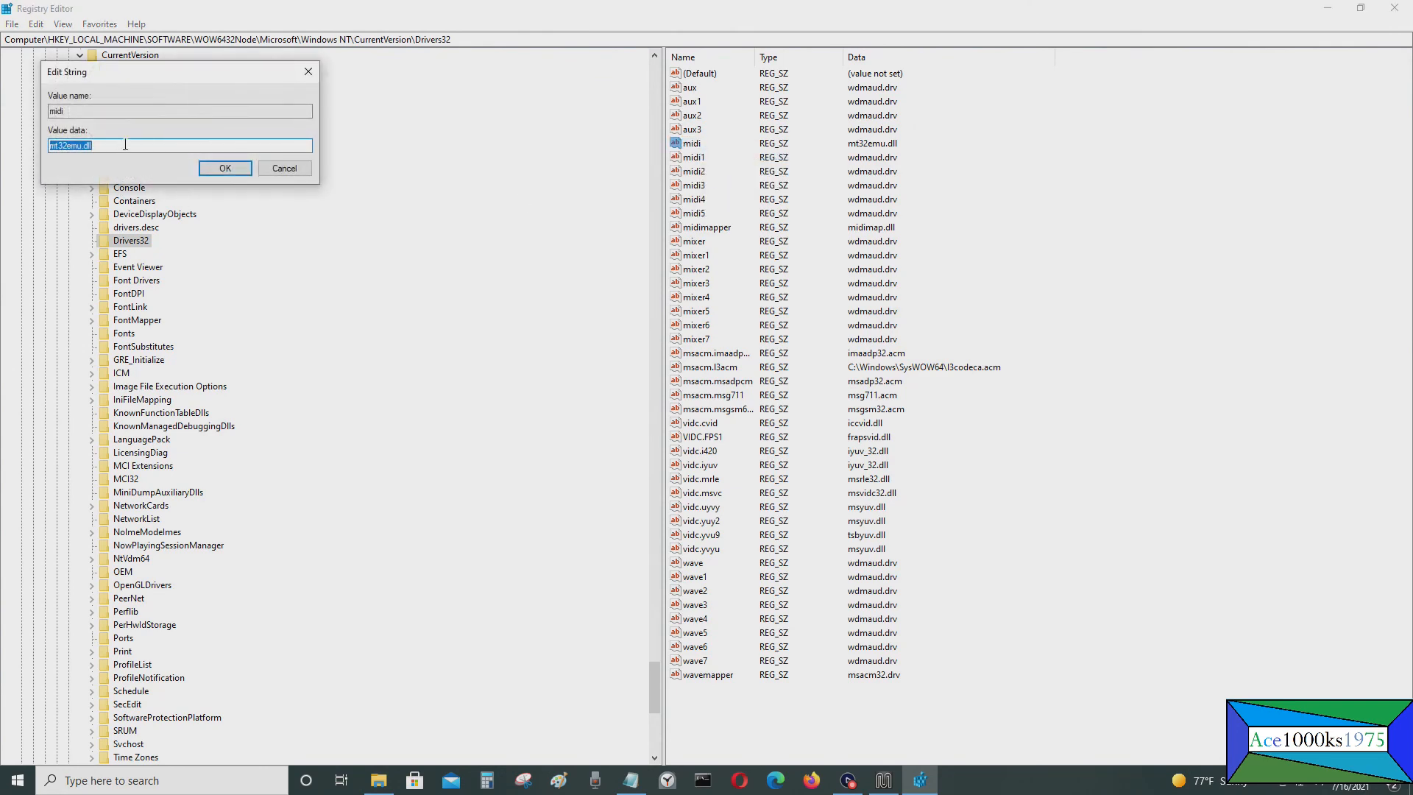
key(ctrl+v)
click(225, 168)
Close Registry Editor, then search for dosbox and launch it.
click(1395, 8)
click(162, 780)
text(dosbox)
click(157, 240)
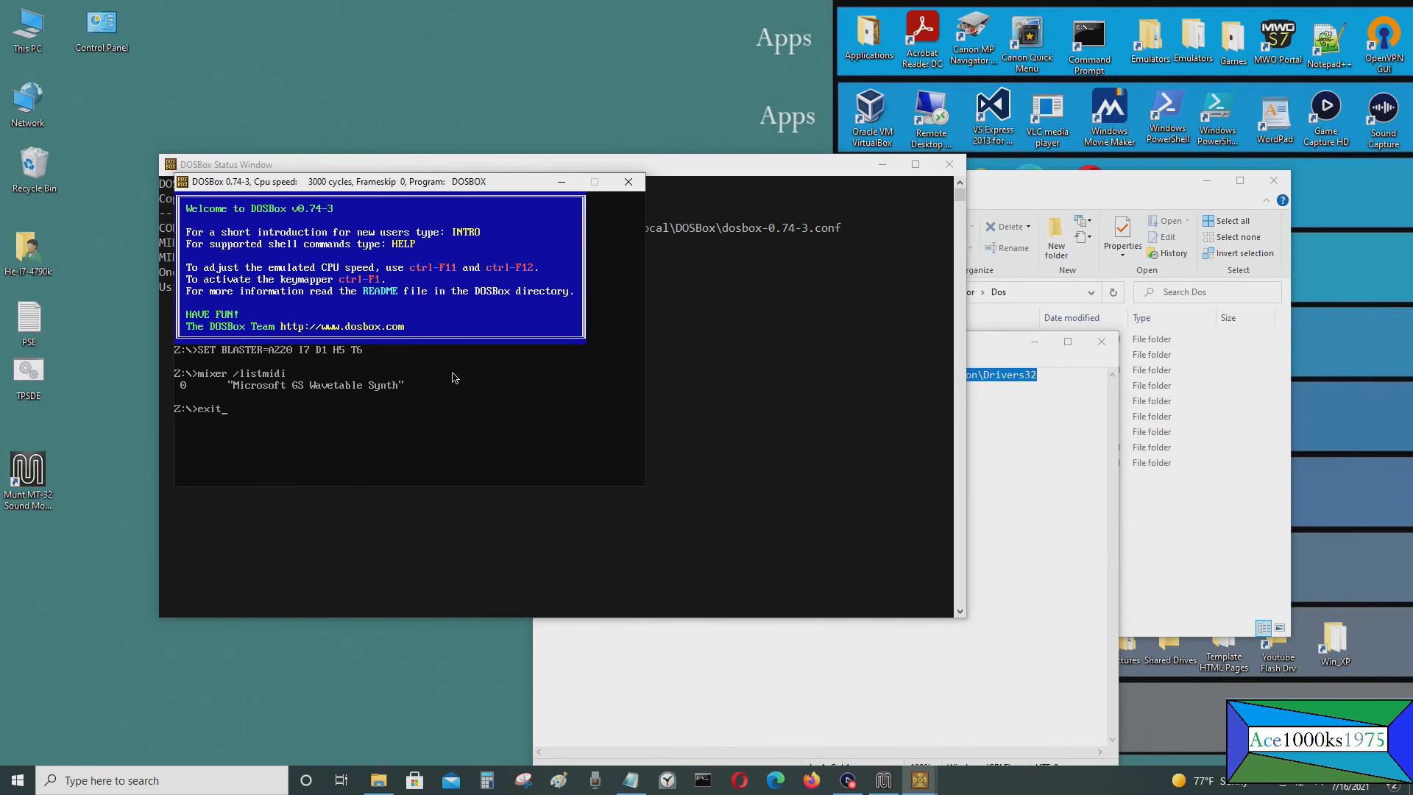
Exit DOSBox and bring up the Munt MT-32 Emulator window.
key(Return)
click(356, 471)
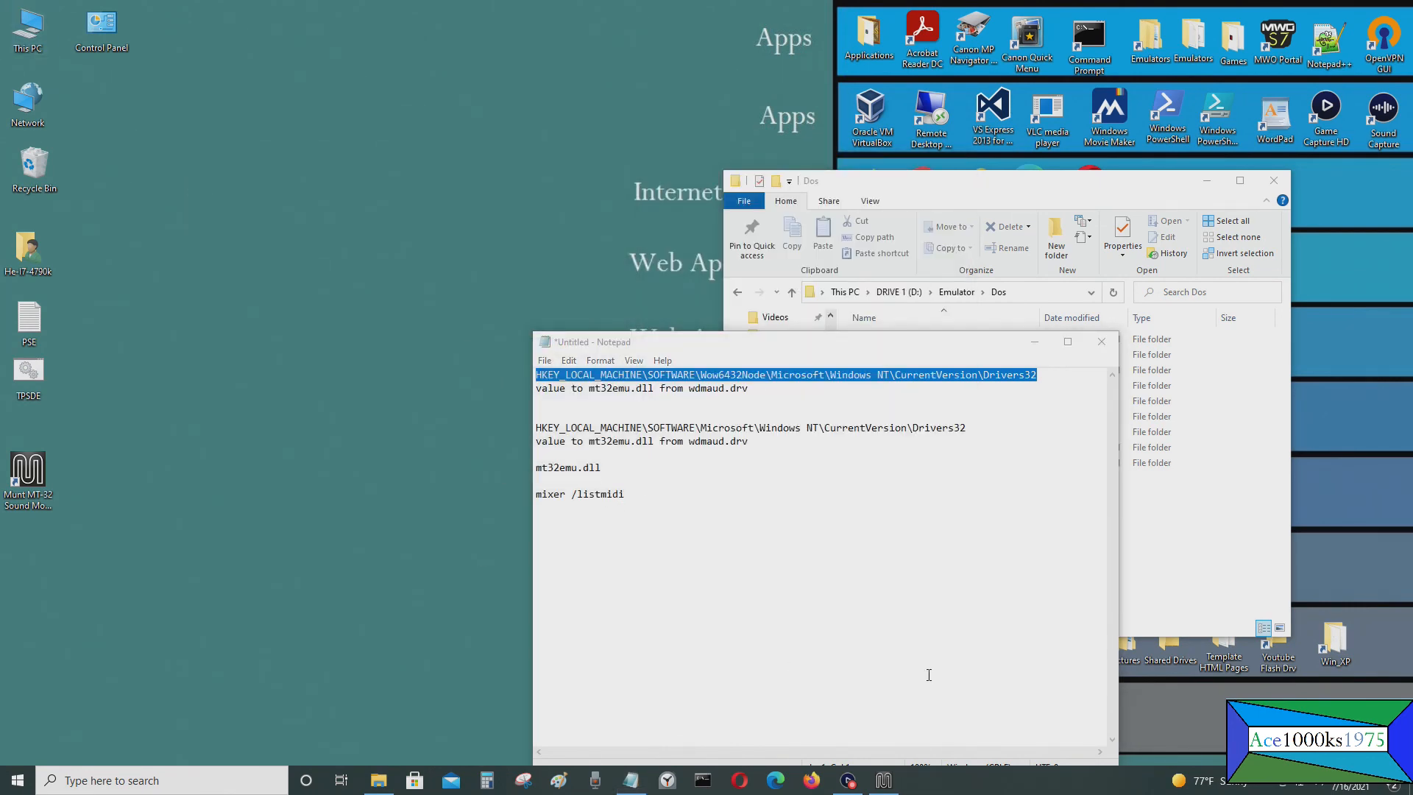
click(883, 780)
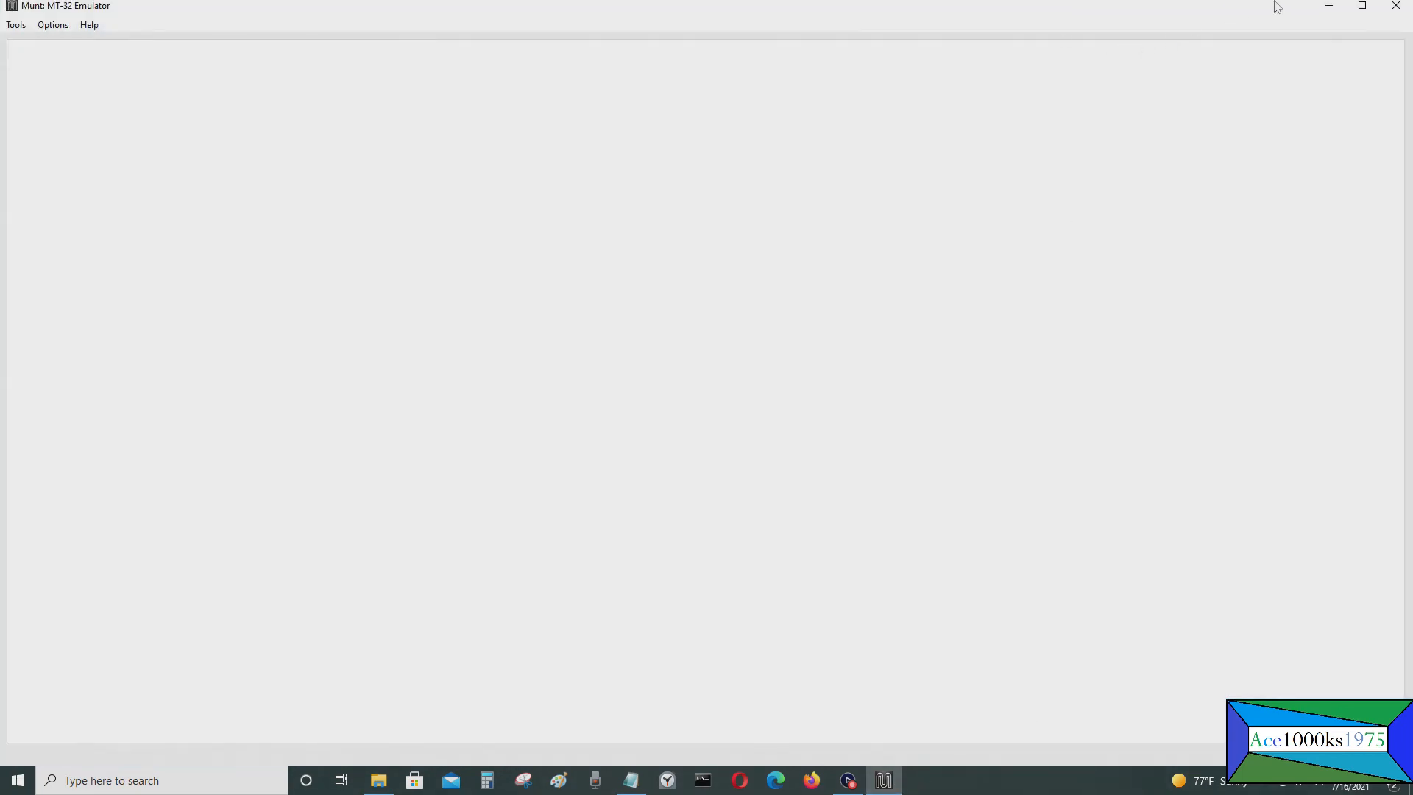